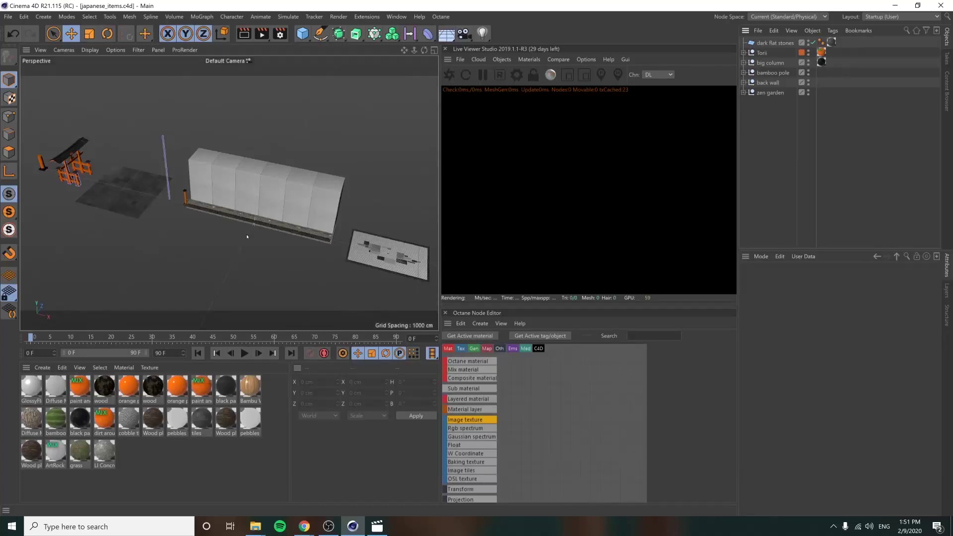
Step: Examine the Japanese prop set and the animated penguin model from several angles
scroll(89, 179, "up", 9)
middle_click_drag(91, 182, 221, 186, "alt")
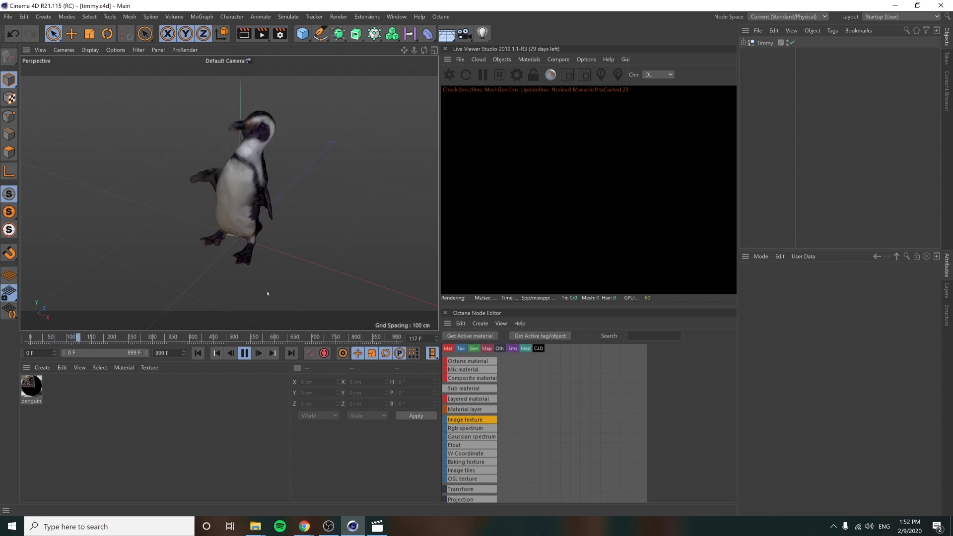
left_click_drag(267, 230, 104, 202, "alt")
right_click_drag(260, 217, 346, 218, "alt")
right_click_drag(278, 225, 356, 232, "alt")
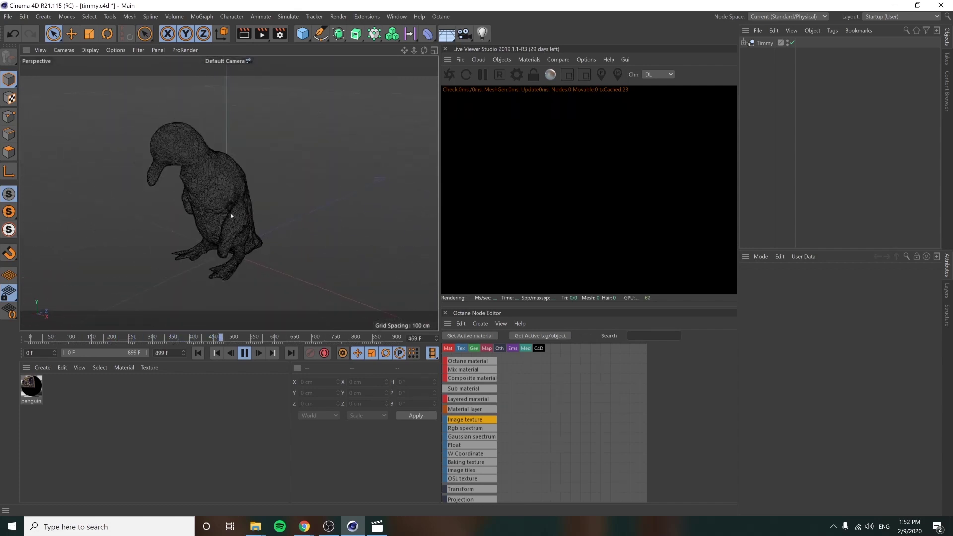
scroll(231, 216, "down", 3)
middle_click_drag(223, 190, 245, 208, "alt")
left_click(304, 527)
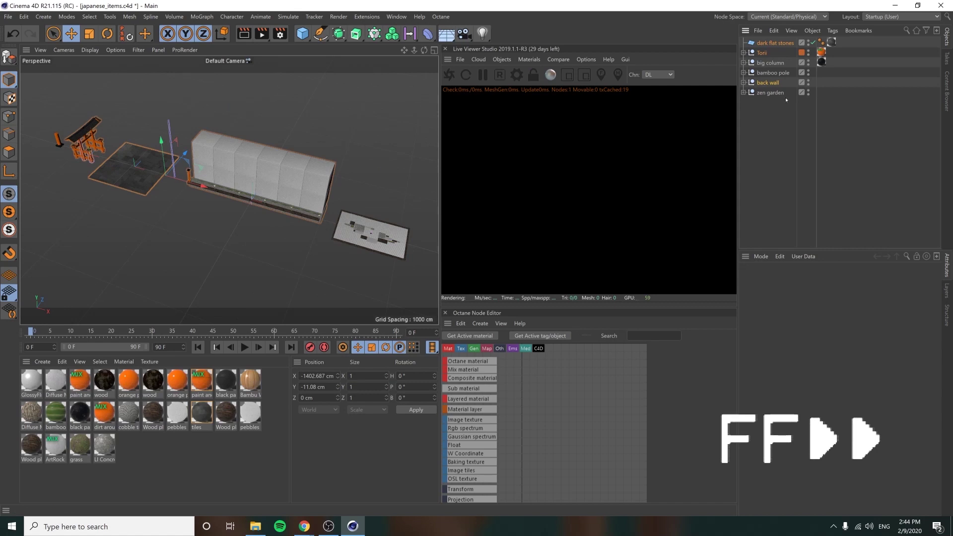
Step: Copy the dark flat stones, Torii and back wall objects from japanese_items.c4d into tutorial_v01.c4d
left_click(769, 82)
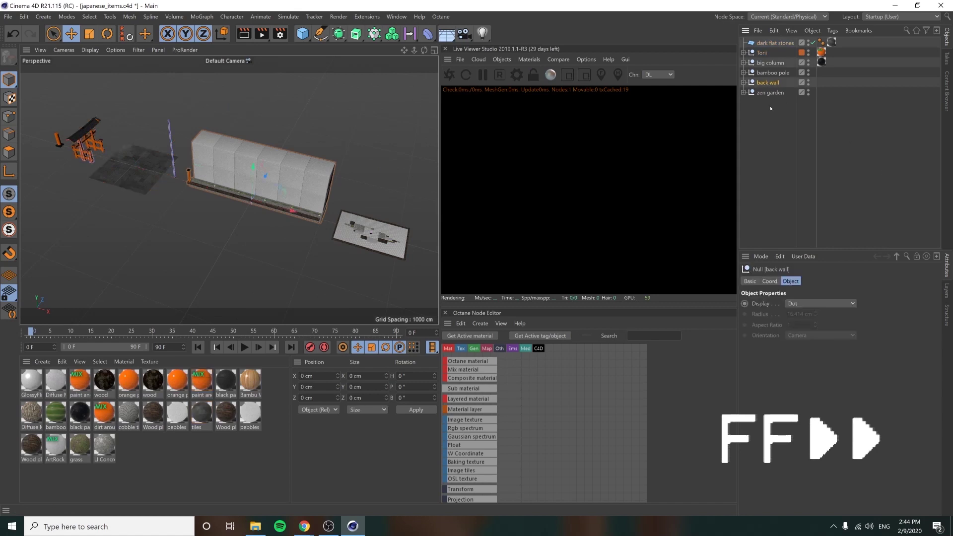
left_click(396, 16)
left_click(422, 294)
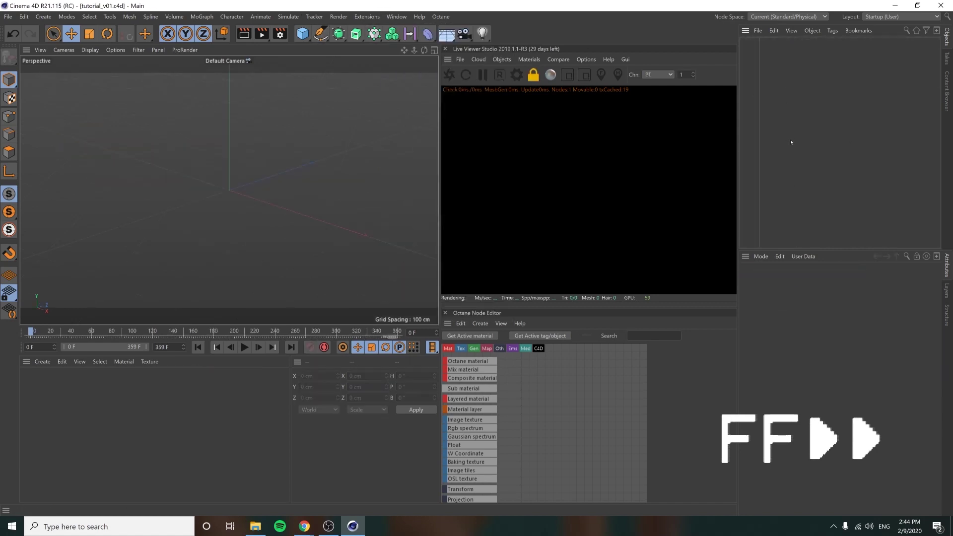
key("ctrl+v")
left_click(777, 110)
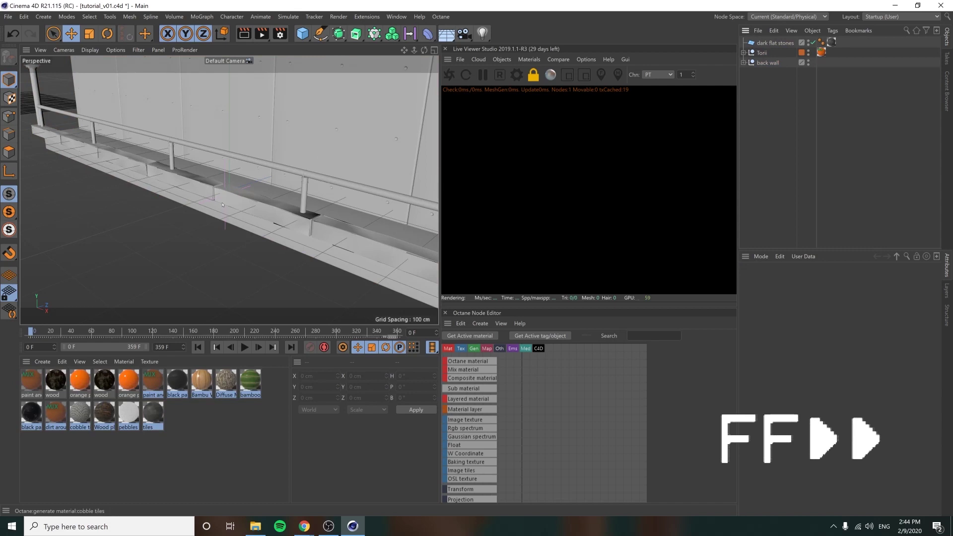
Step: Move the dark flat stones plane in front of the back wall and widen it to 2000 cm
scroll(222, 204, "down", 10)
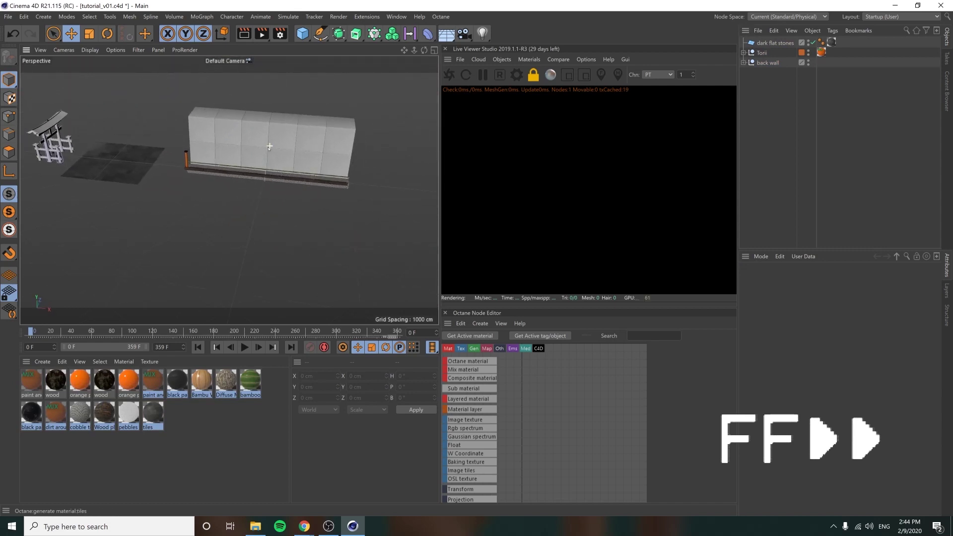
left_click_drag(269, 148, 310, 180, "alt")
left_click(775, 43)
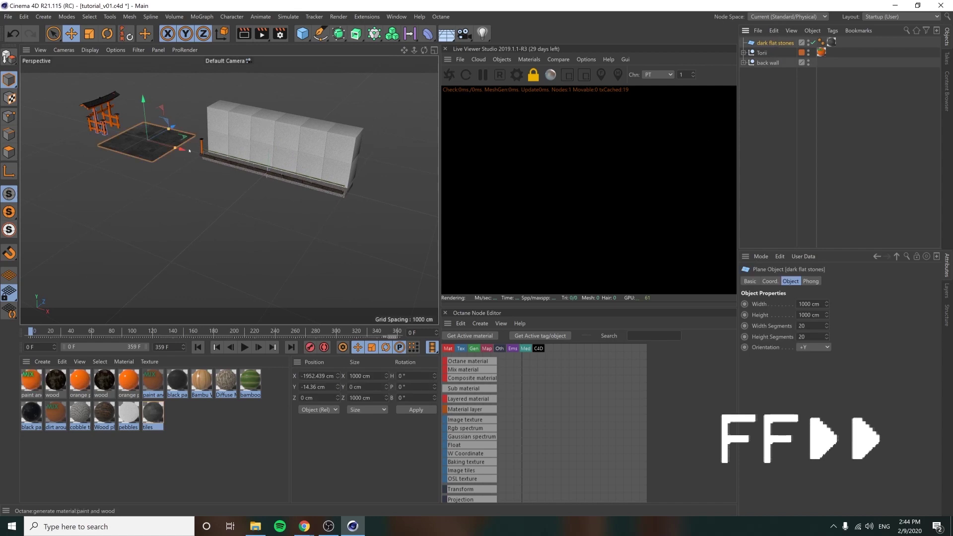
left_click_drag(183, 150, 243, 178)
left_click_drag(304, 145, 288, 155)
left_click_drag(248, 199, 335, 201, "alt")
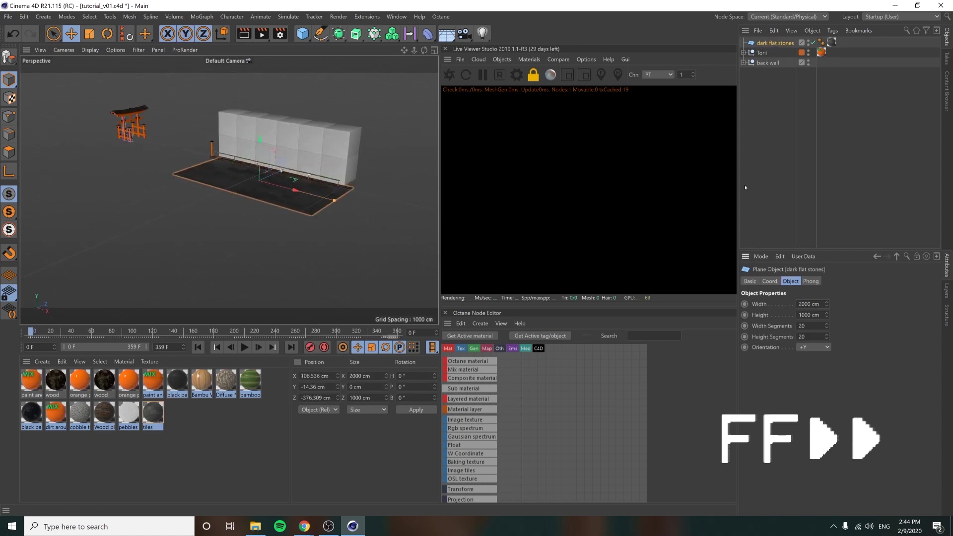
Step: Correct the X position of the dark flat stones plane so it lines up with the back wall
left_click(772, 282)
double_click(780, 303)
type("06.536")
key("Return")
Step: Move the Torii gate along the X axis onto the middle of the stone floor in front of the wall
left_click_drag(244, 175, 318, 206, "alt")
left_click(762, 52)
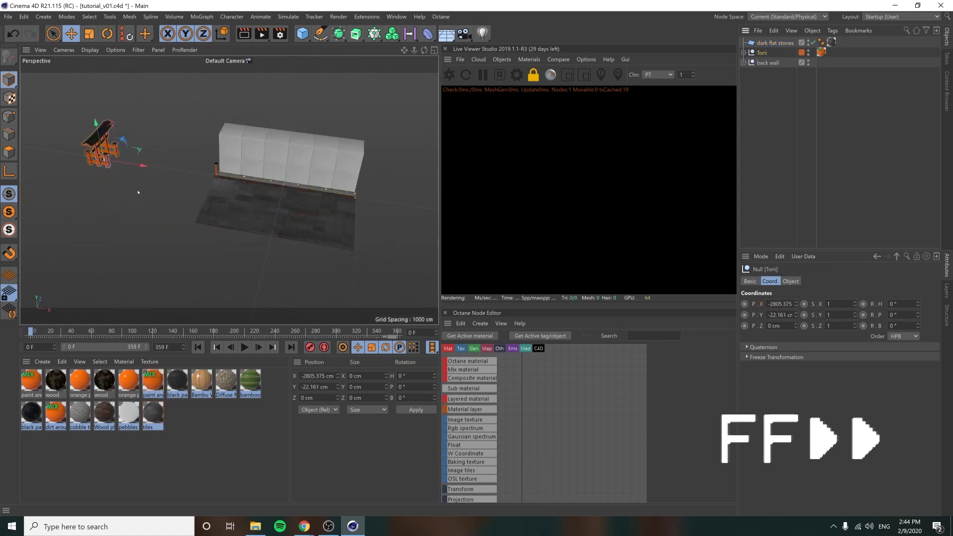
left_click_drag(144, 166, 316, 175)
left_click_drag(270, 196, 293, 169, "alt")
left_click(762, 102)
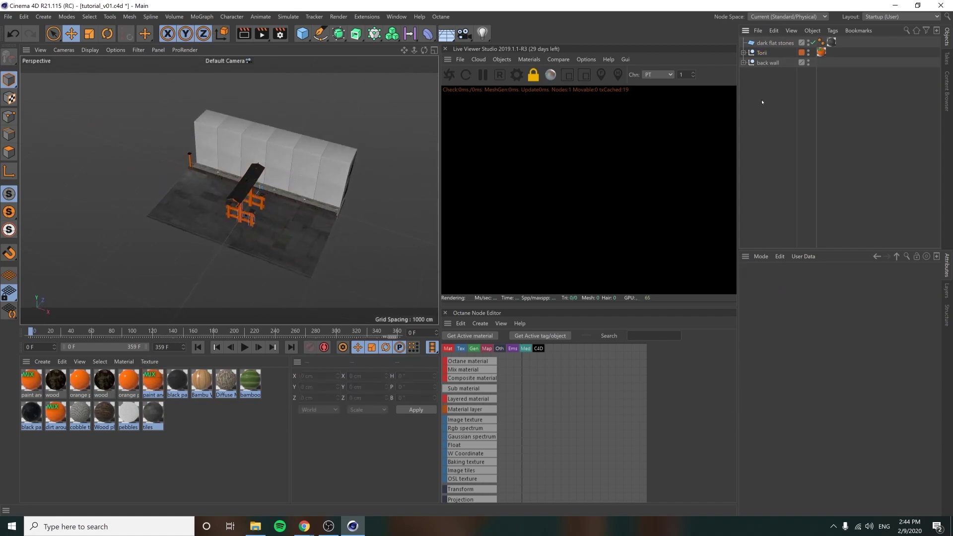
Step: Group all three scene objects under a null and rename it "whole scene"
key("ctrl+a")
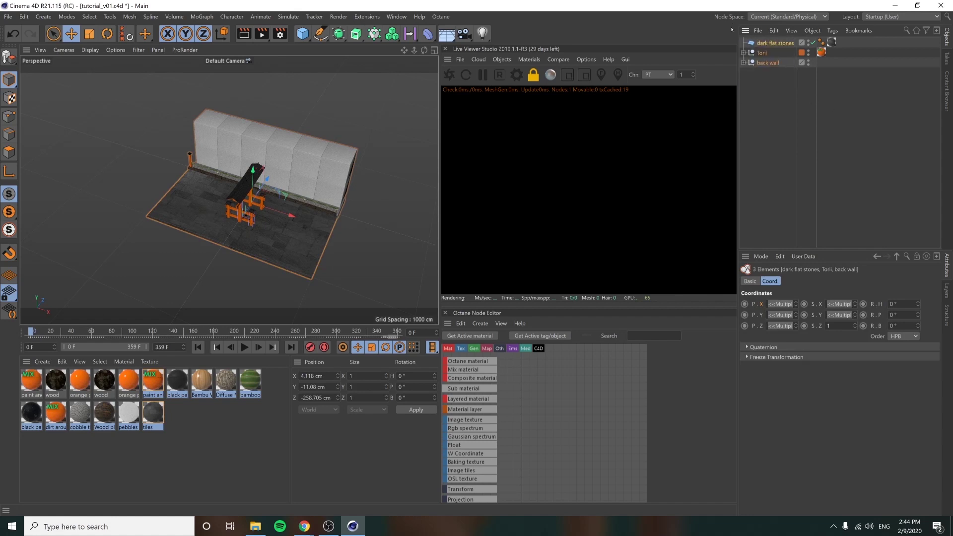
key("alt+g")
left_click(762, 43)
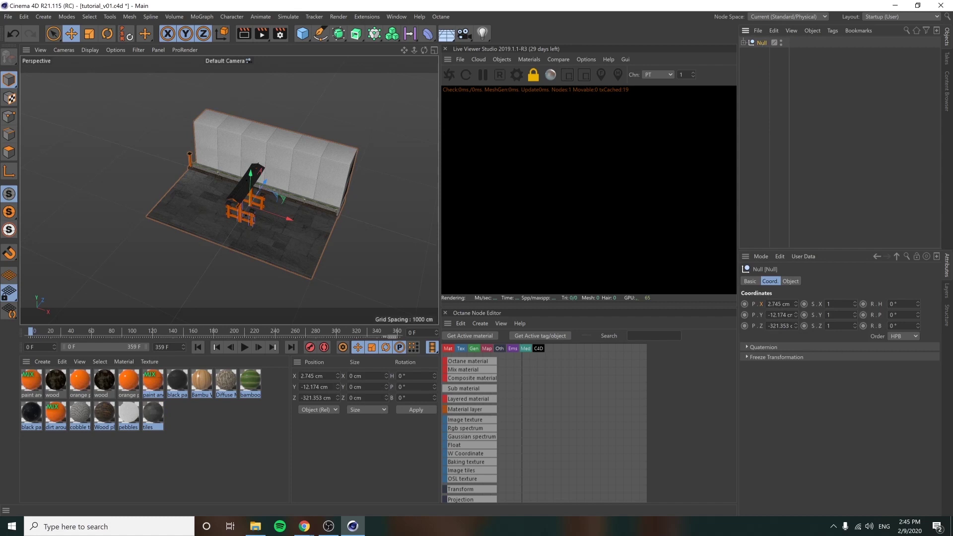
double_click(762, 44)
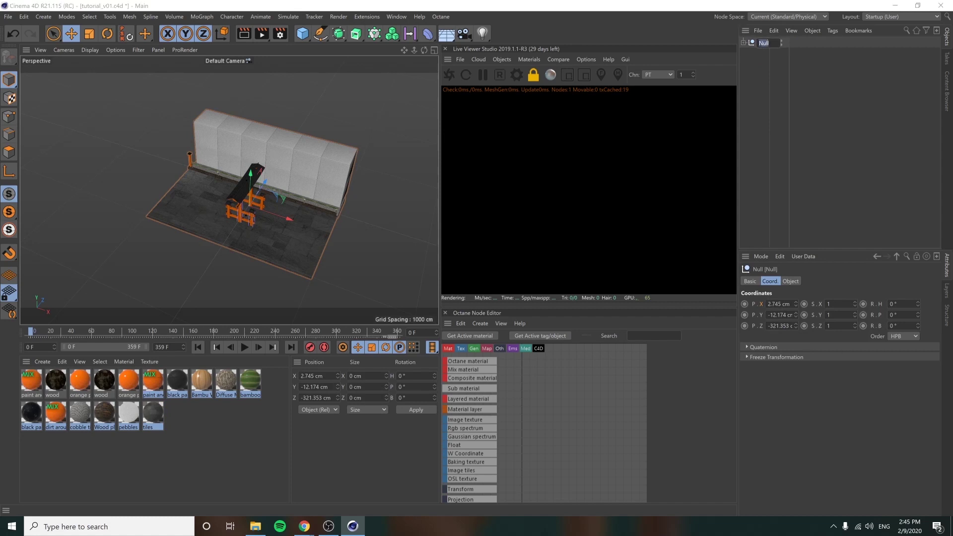
type("whole scene")
key("Return")
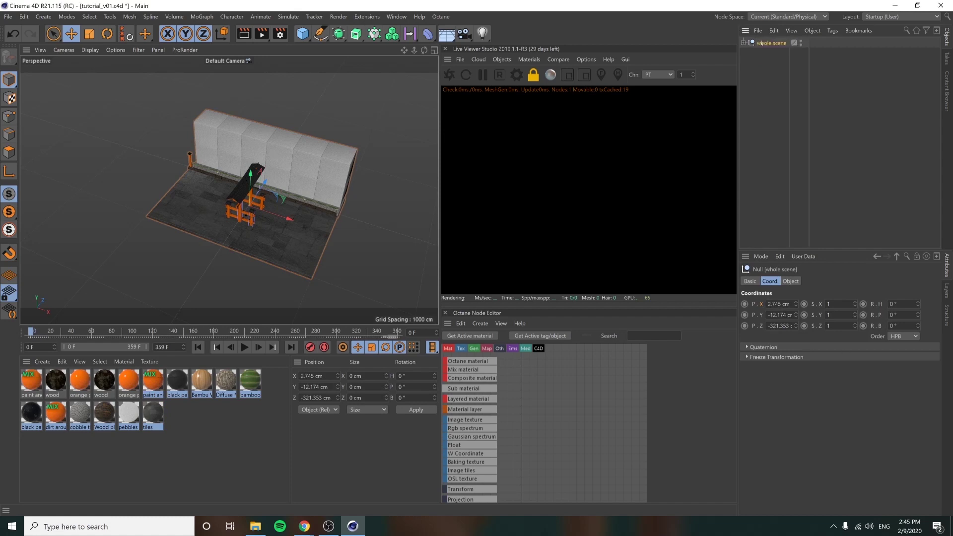
Step: Set the X position of the whole scene group to 0 cm
double_click(778, 303)
type("0")
key("Return")
left_click(807, 107)
Step: Create an instance of the whole scene group and set the instance's X position to -2000 cm
left_click(772, 43)
left_click(342, 40)
left_click(449, 121)
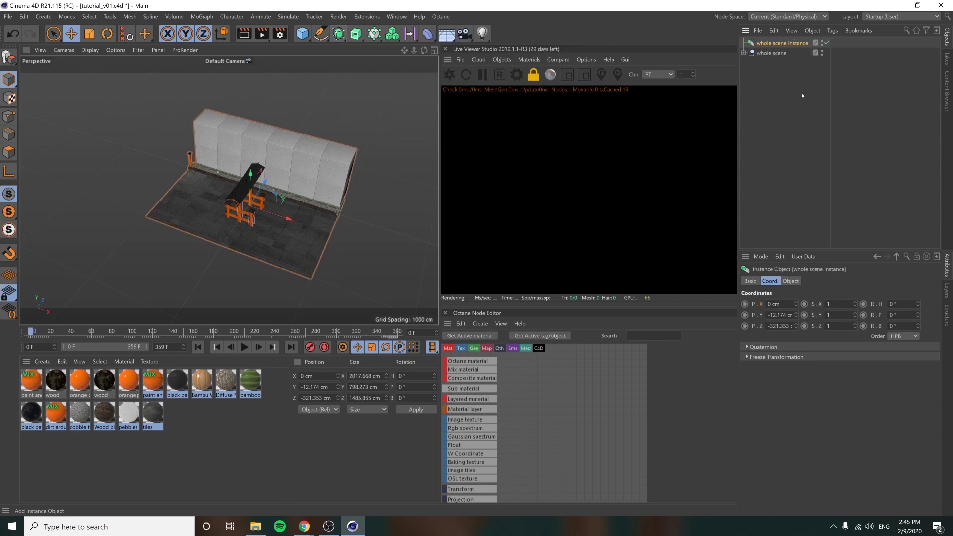
left_click(794, 44)
left_click_drag(783, 303, 739, 302)
key("BackSpace")
type("-2000")
key("Return")
left_click(770, 137)
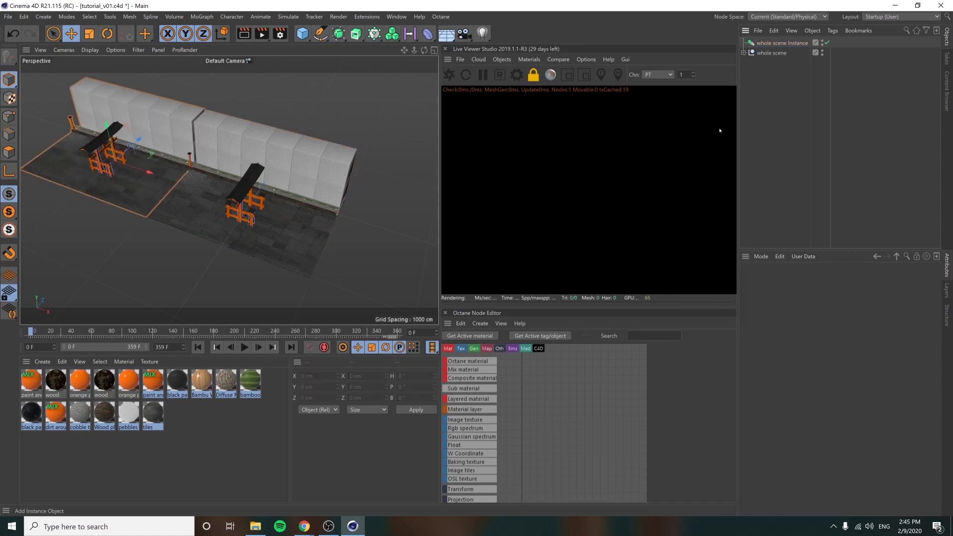
Step: Add a null object and a camera to the scene, and look through the new camera
left_click_drag(201, 213, 195, 268, "alt")
left_click_drag(381, 196, 358, 193, "alt")
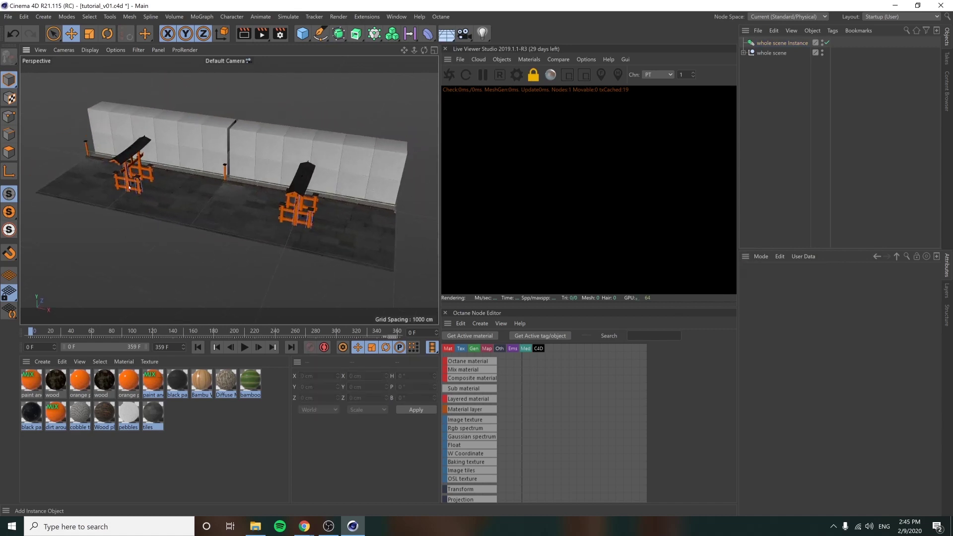
left_click_drag(112, 192, 262, 198, "alt")
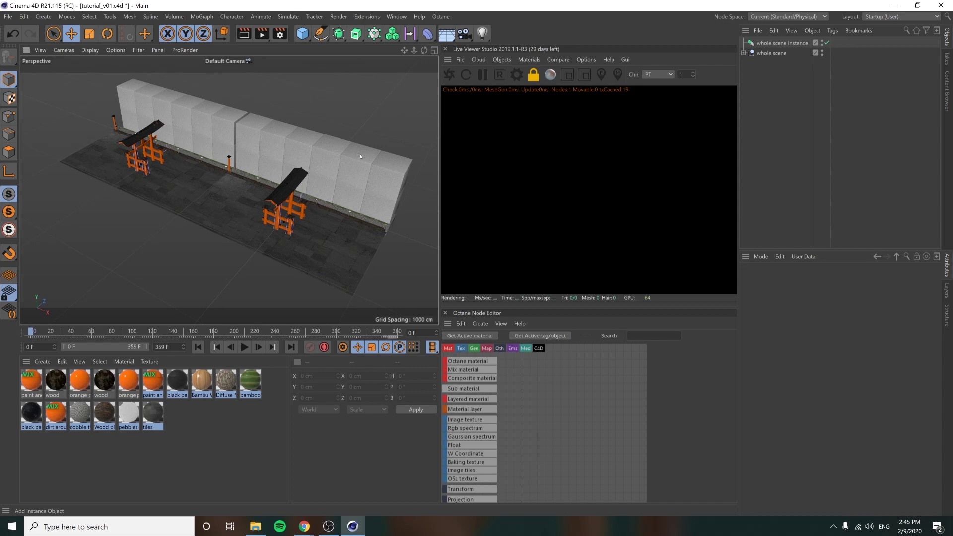
left_click(303, 33)
left_click(325, 44)
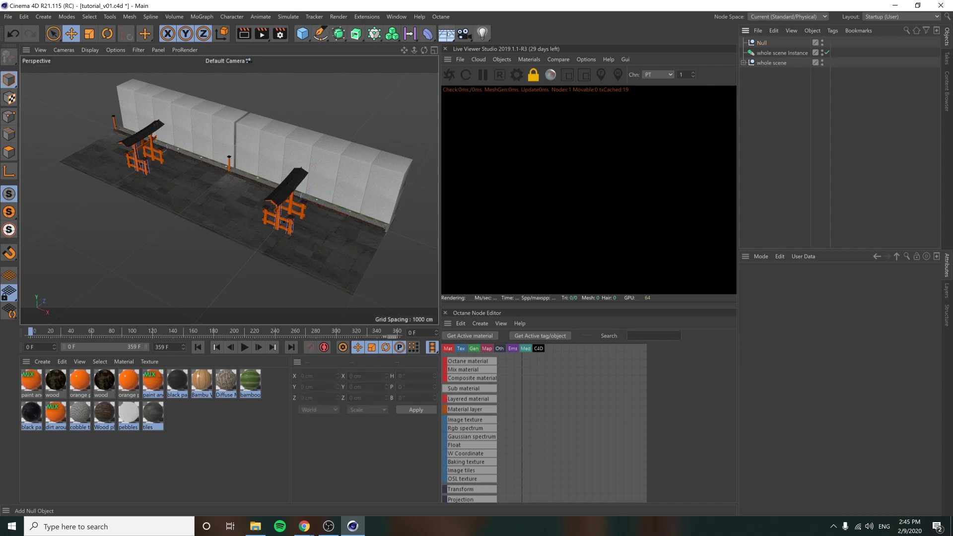
left_click(464, 33)
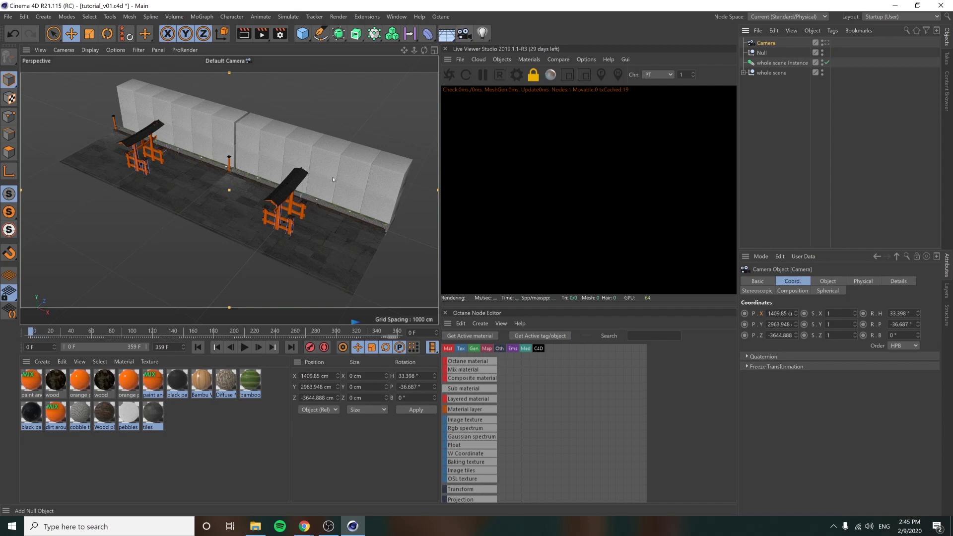
left_click(827, 43)
Step: Set the camera's focal length to 150 mm and frame the front Torii gate from an elevated angle
scroll(262, 192, "up", 6)
left_click_drag(261, 192, 236, 201, "alt")
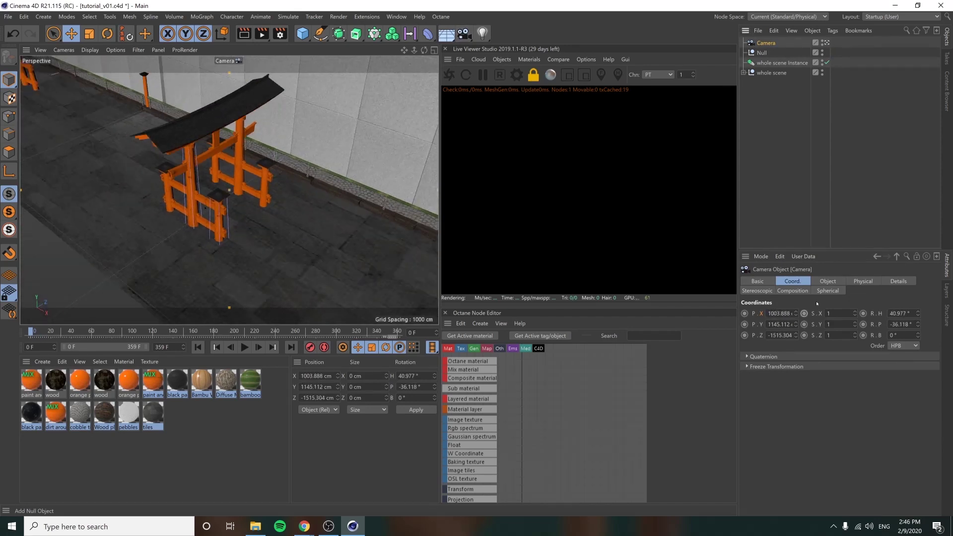
left_click(828, 281)
double_click(827, 327)
type("150")
key("Return")
right_click_drag(278, 184, 504, 130, "alt")
left_click_drag(298, 174, 230, 179, "alt")
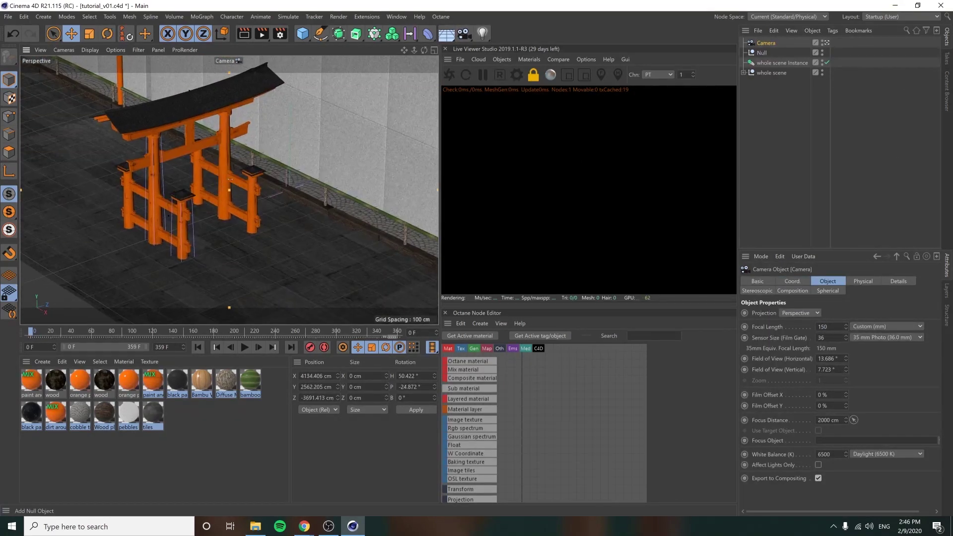
middle_click_drag(230, 180, 251, 197, "alt")
Step: Make the camera a child of the null object
left_click(770, 109)
left_click_drag(767, 45, 764, 54)
left_click(781, 110)
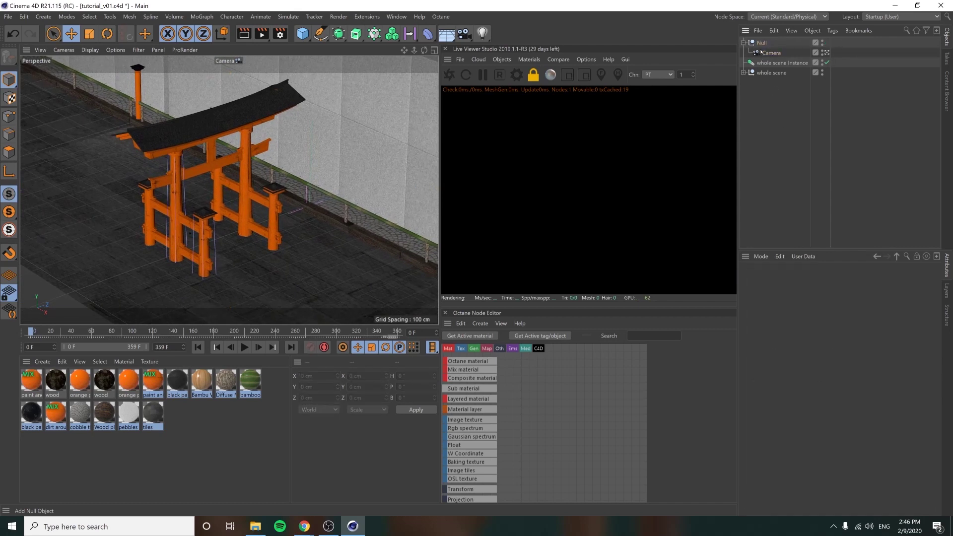
Step: Keyframe the camera's parent null in X, from 0 cm at frame 0 to -2000 cm at frame 359
left_click(762, 44)
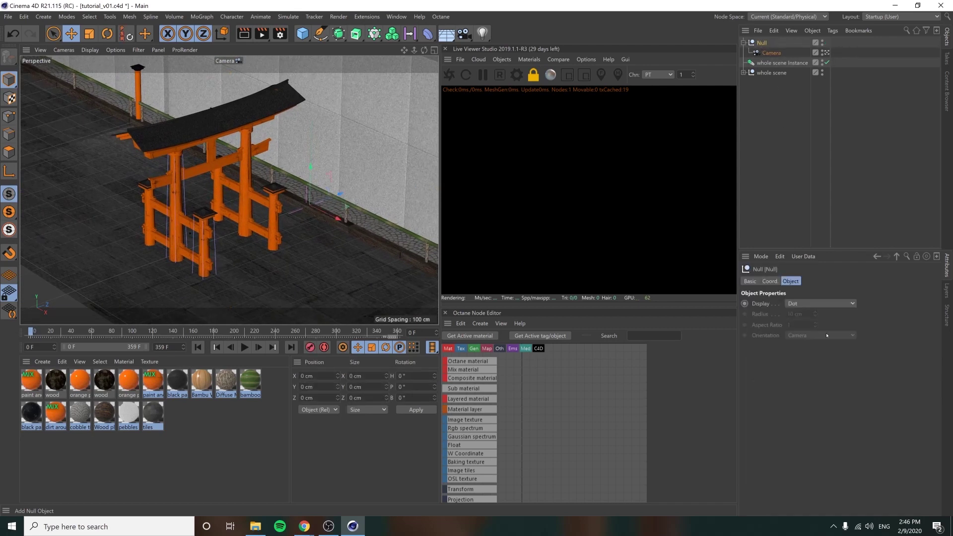
left_click(769, 281)
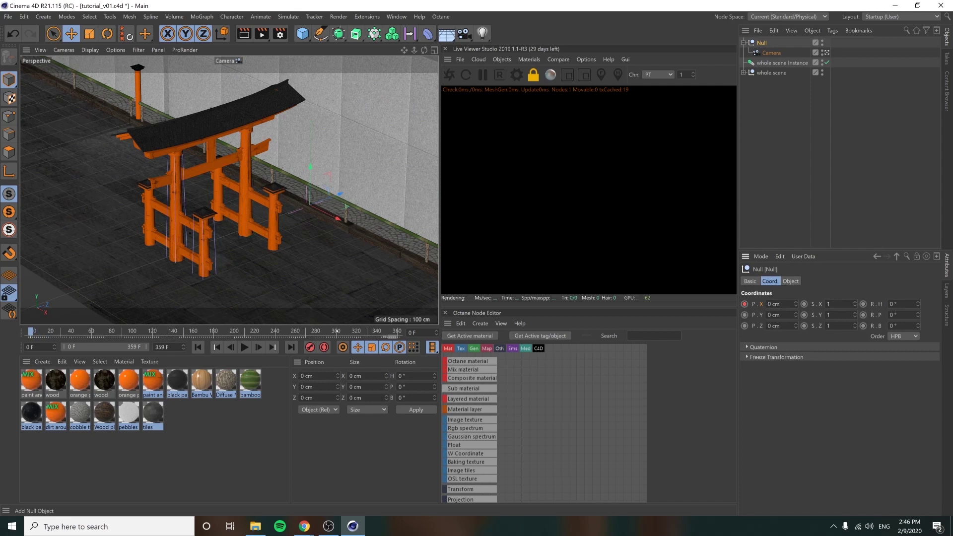
left_click_drag(336, 331, 397, 331)
left_click(775, 304)
key("BackSpace")
type("-2000")
key("Return")
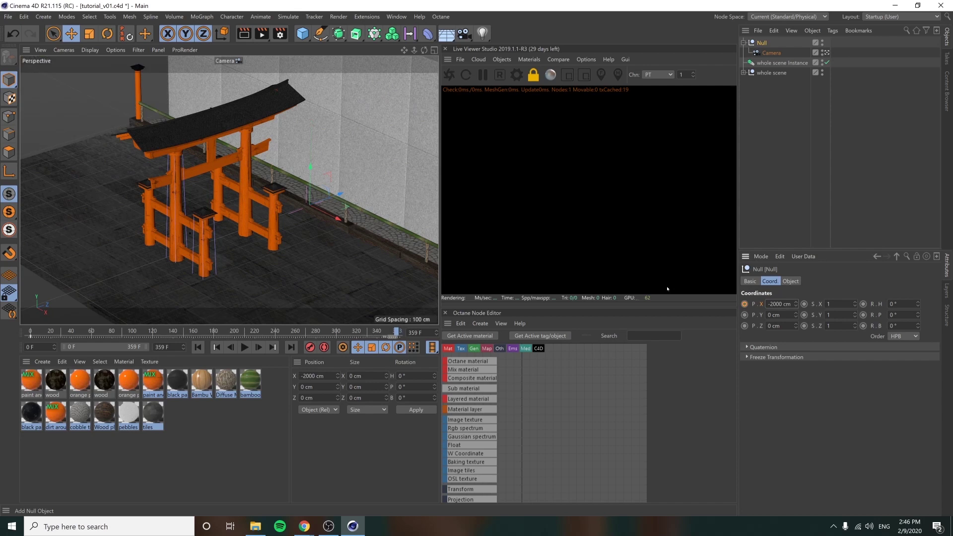
Step: Preview the camera animation from outside and through the camera by scrubbing across the frame range
left_click(827, 53)
scroll(213, 186, "down", 8)
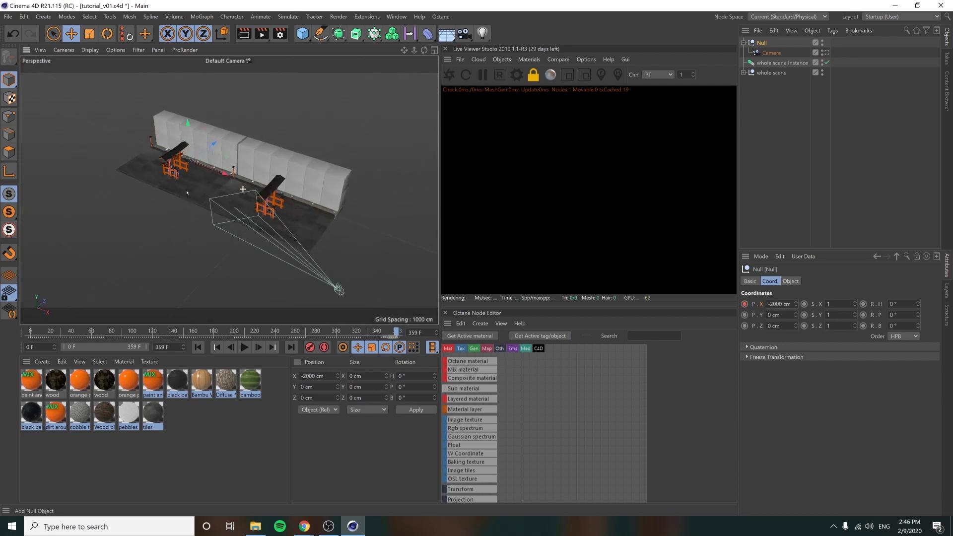
left_click_drag(59, 334, 30, 333)
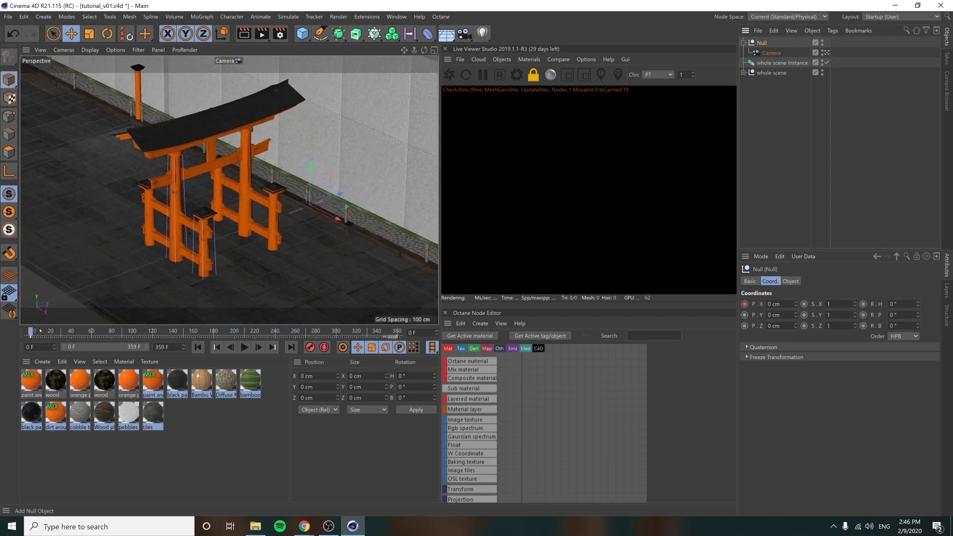
left_click_drag(40, 331, 476, 331)
left_click(768, 88)
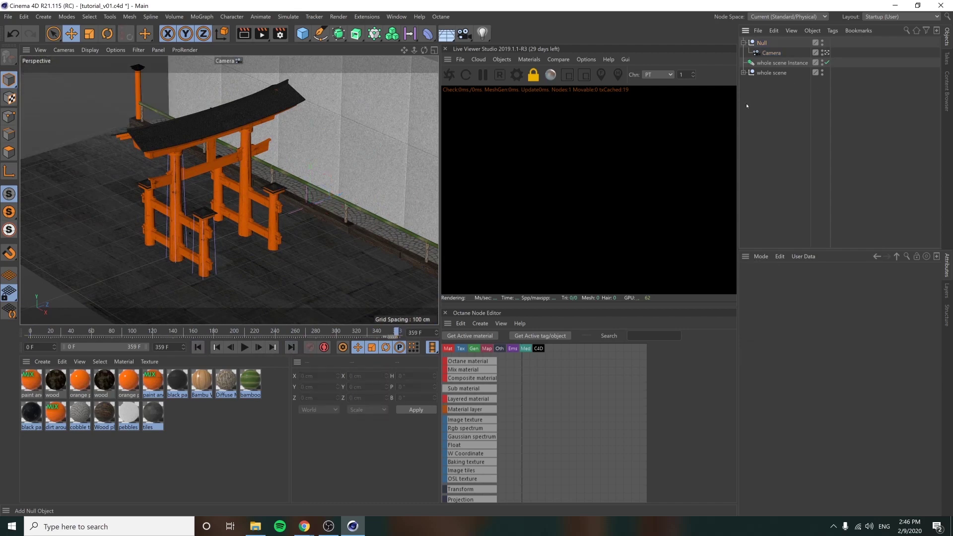
Step: Change the key time of the null's end keyframe to frame 360 in the Timeline's dope sheet
key("shift+F3")
left_click_drag(704, 98, 407, 157)
left_click_drag(549, 248, 484, 214)
left_click_drag(823, 307, 768, 301)
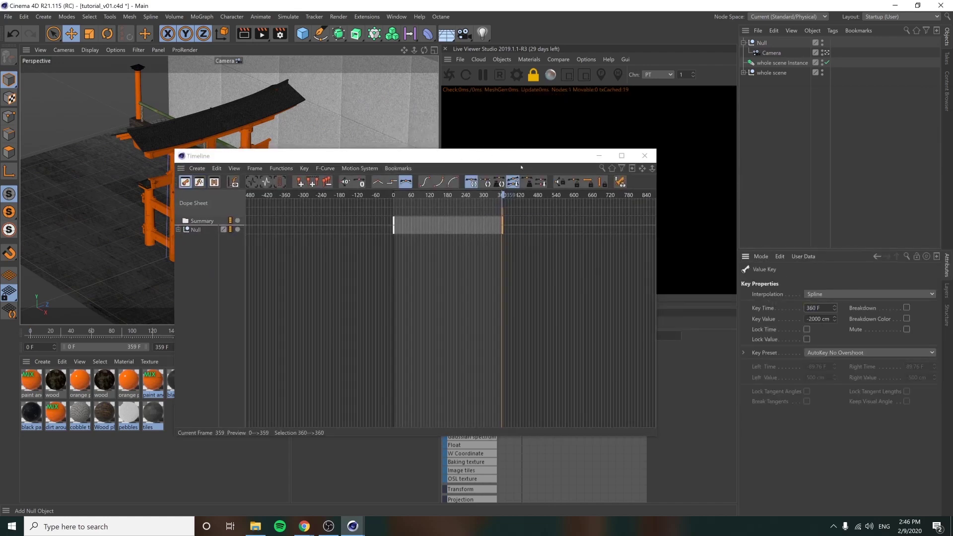
mouse_move(504, 196)
left_mouse_down()
mouse_move(531, 197)
mouse_move(500, 195)
mouse_move(513, 199)
left_mouse_up()
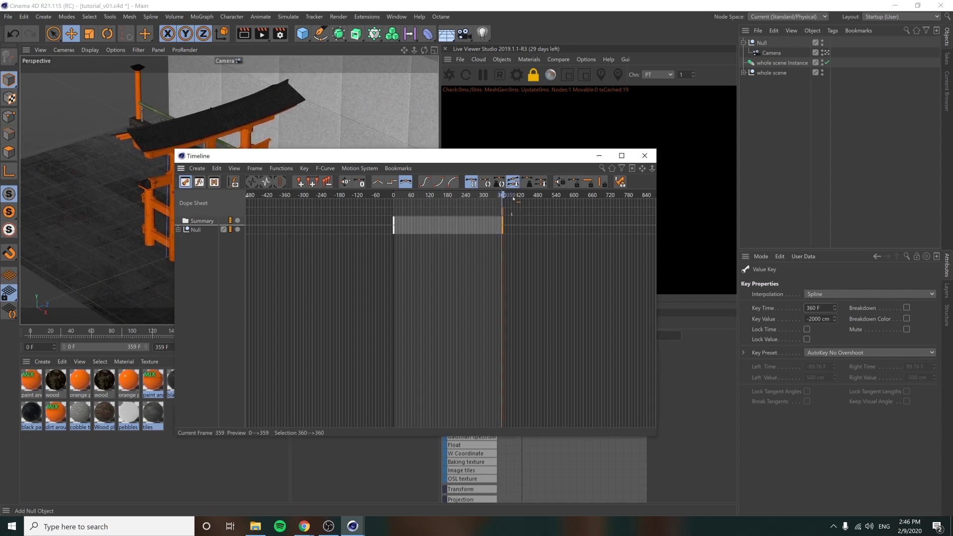
left_click(396, 196)
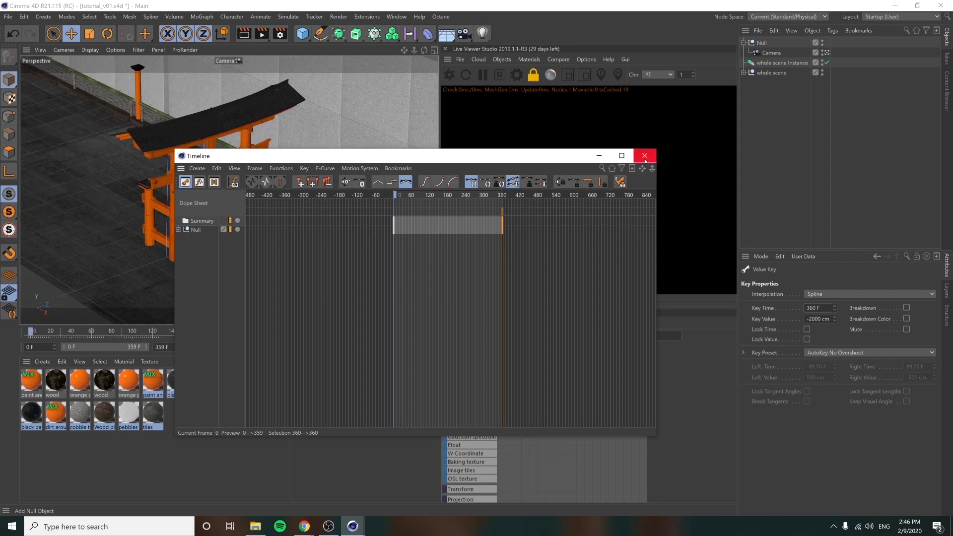
left_click(645, 156)
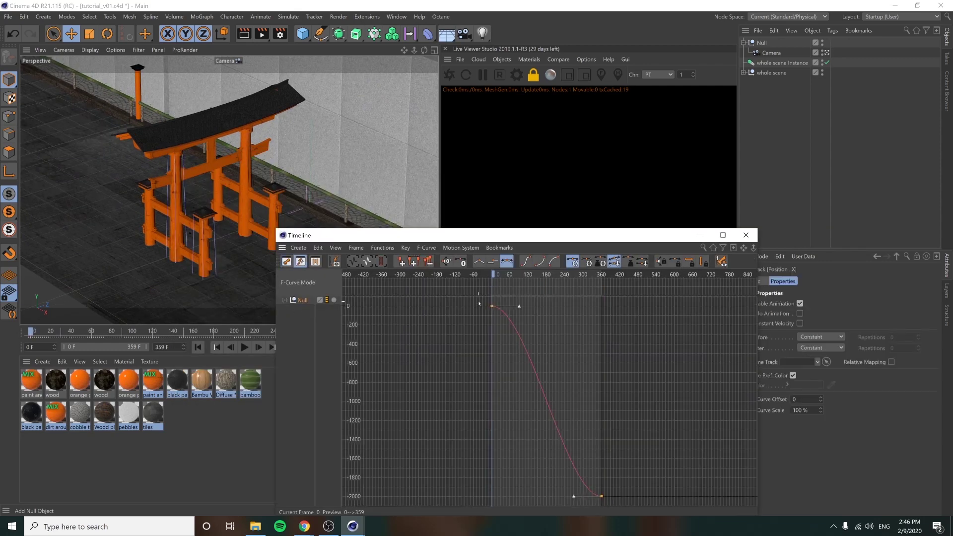
Step: Set the interpolation of both X position keys of the null to Linear in the F-curve view
left_click_drag(479, 302, 638, 501)
left_click(836, 295)
left_click(835, 314)
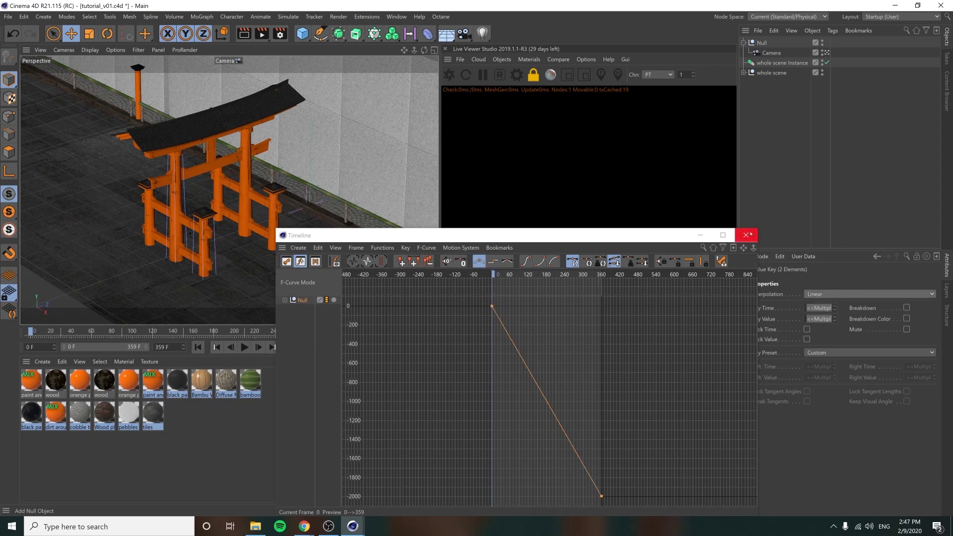
Step: Preview the linear camera move by scrubbing the animation and expand the whole scene null's hierarchy
left_click_drag(493, 275, 574, 279)
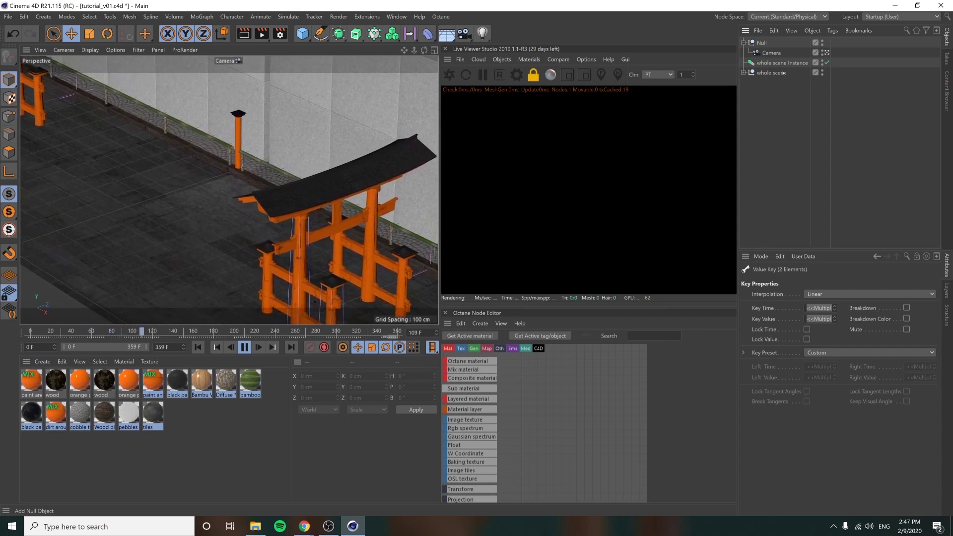
left_click(752, 74)
left_click(744, 72)
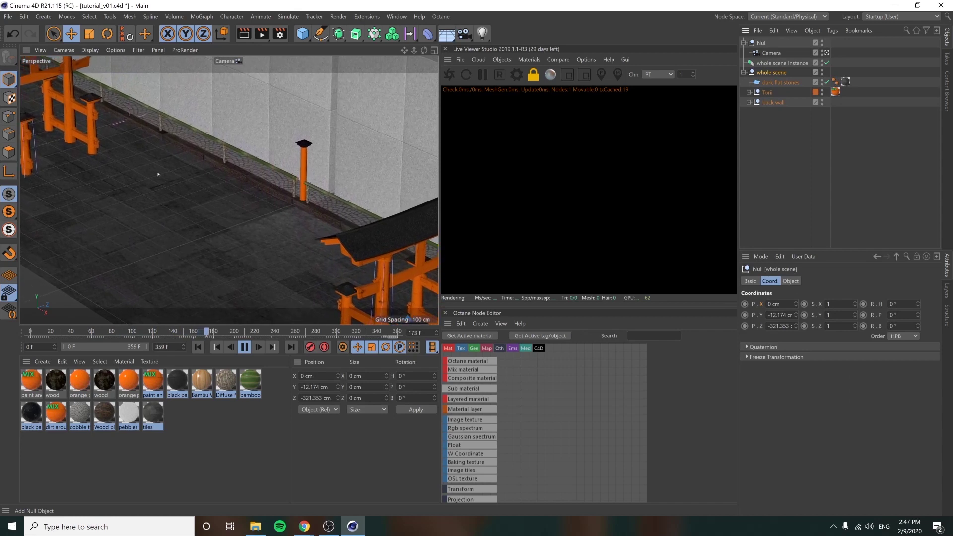
left_click(785, 121)
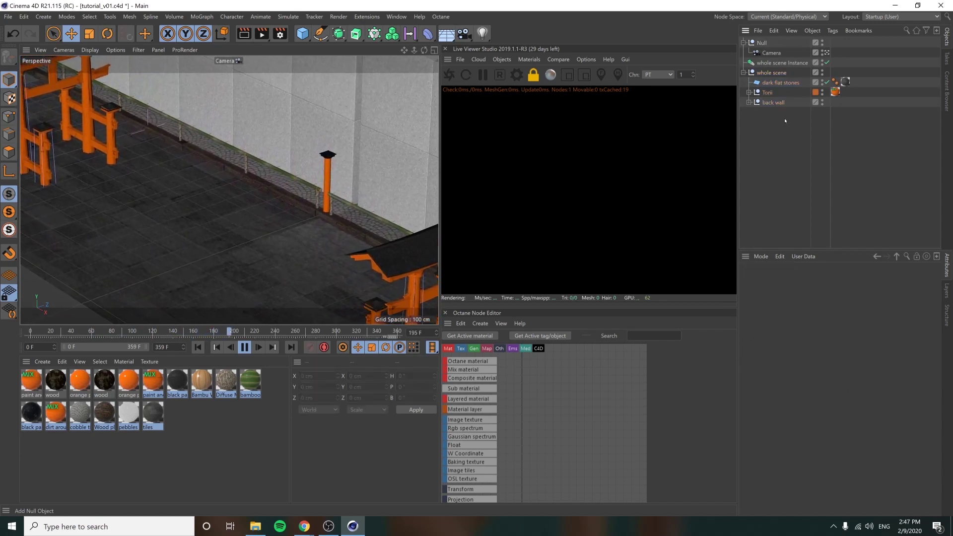
Step: Select the whole scene instance and choose its instance mode in the object properties
left_click(805, 63)
left_click(791, 282)
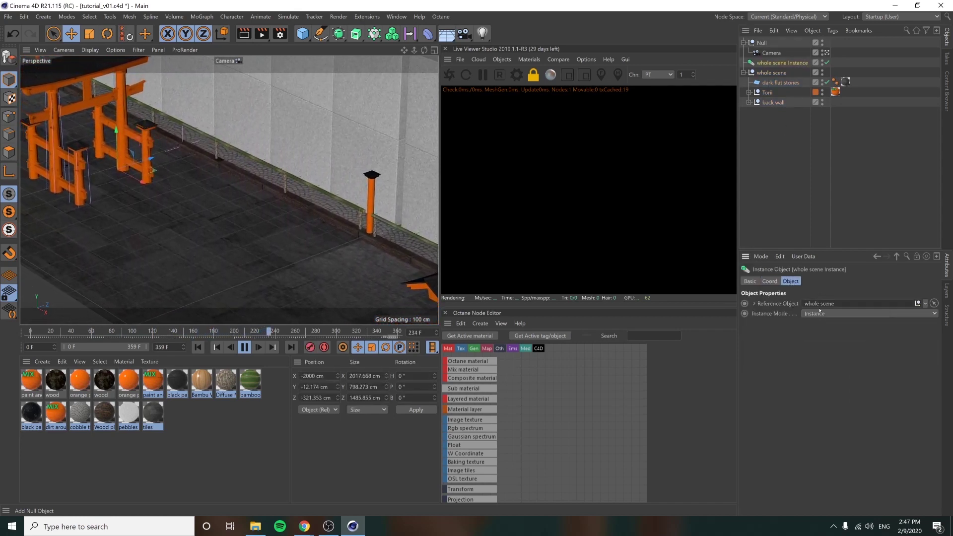
left_click(844, 313)
left_click(824, 337)
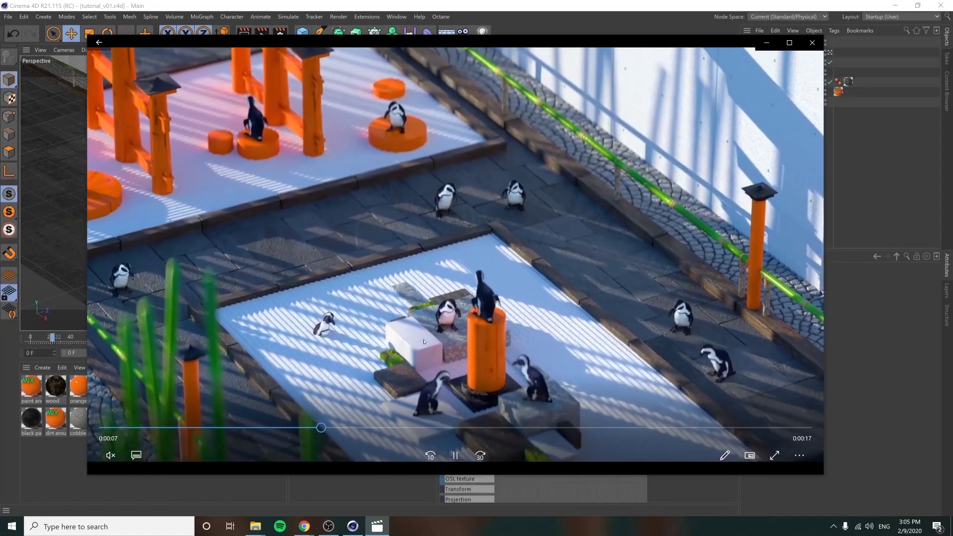
Step: Switch to Cinema 4D and copy the zen garden null from japanese_items.c4d into tutorial_v01.c4d
key("alt+Tab")
left_click(397, 18)
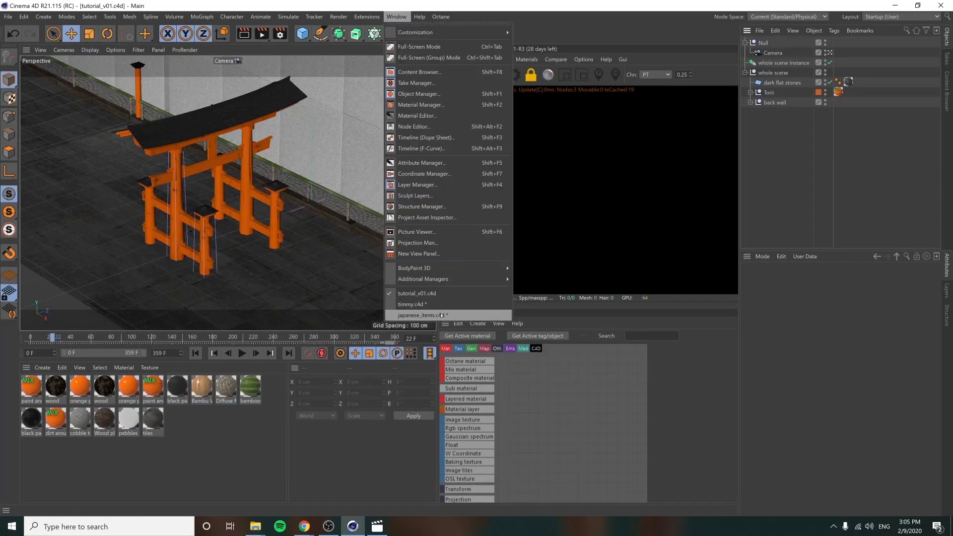
left_click(435, 314)
left_click(773, 93)
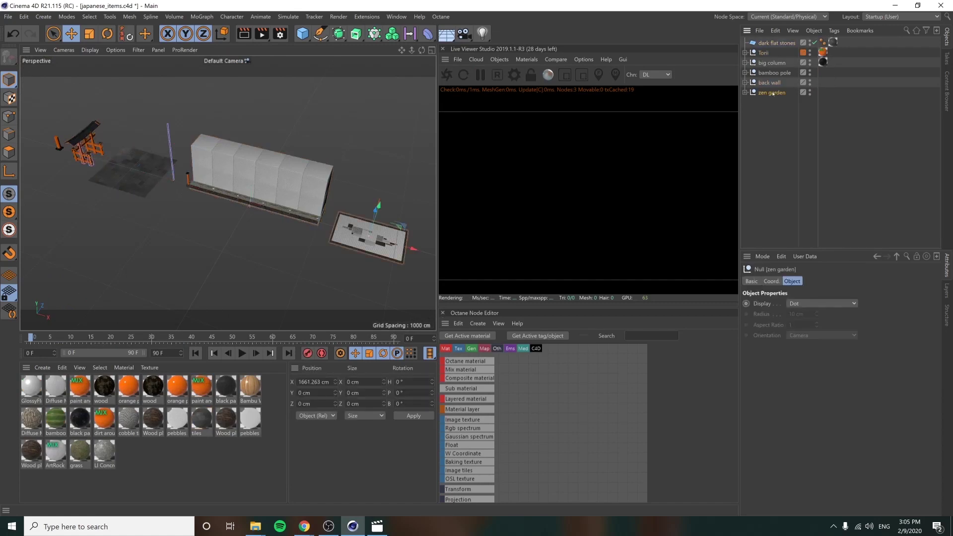
left_click(400, 17)
left_click(400, 17)
left_click(400, 17)
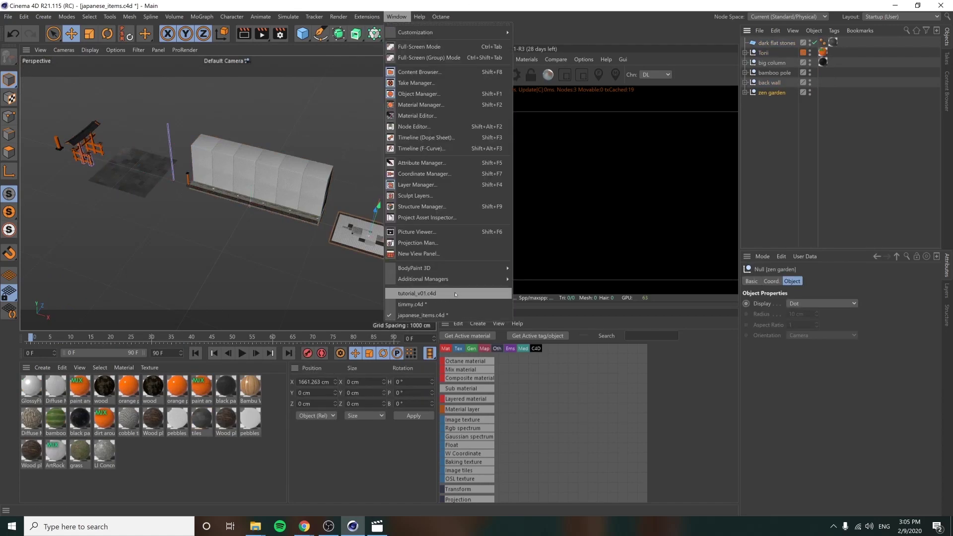
left_click(420, 294)
key("ctrl+v")
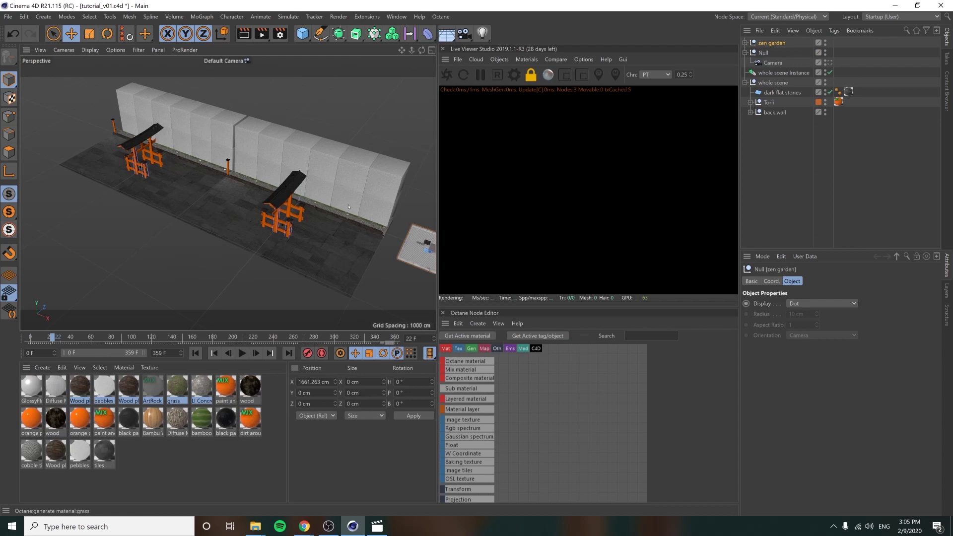
Step: Nest the zen garden inside the whole scene null so the instance includes it
middle_click_drag(353, 207, 190, 180, "alt")
left_click(751, 190)
left_click_drag(774, 83, 774, 84)
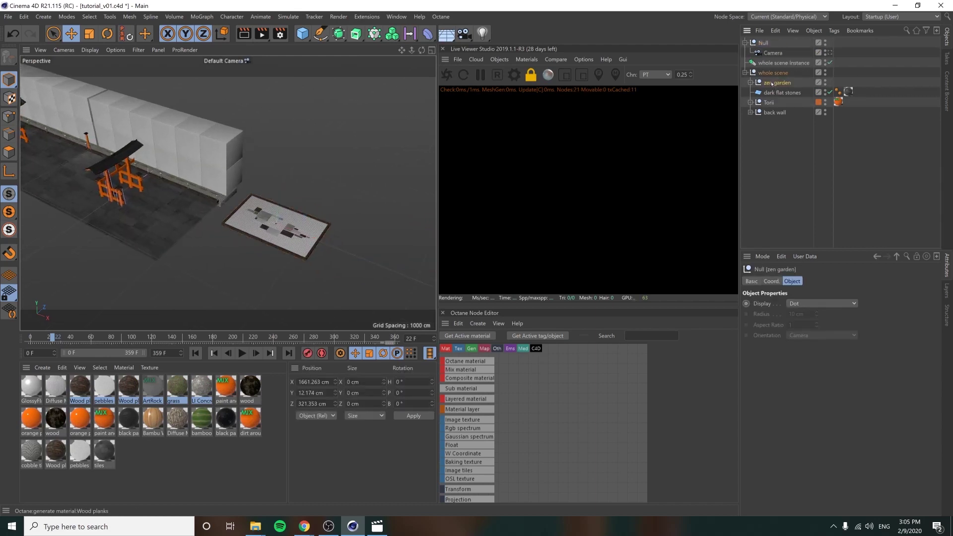
Step: Move the zen garden from beyond the end of the street onto the dark stone floor in front of the wall
left_click_drag(261, 183, 369, 192, "alt")
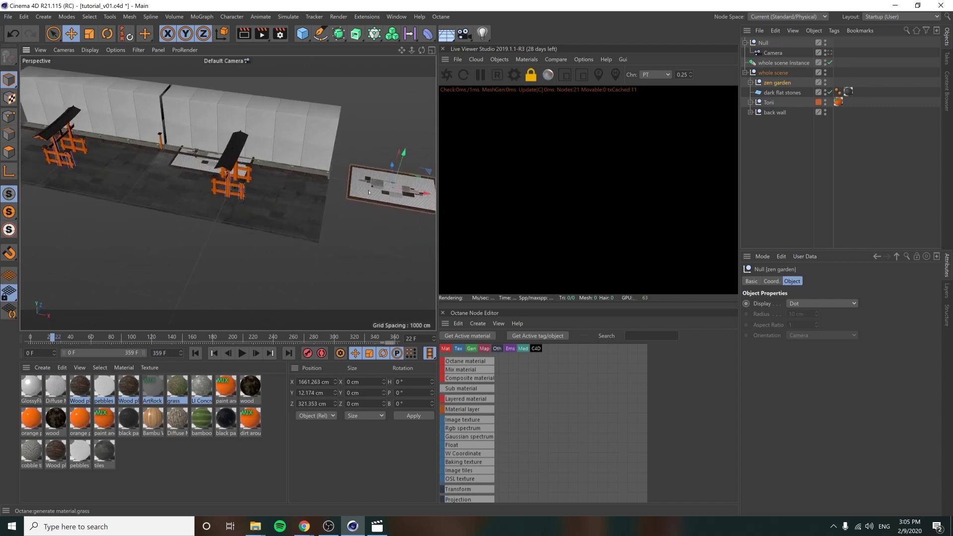
left_click_drag(426, 194, 182, 178)
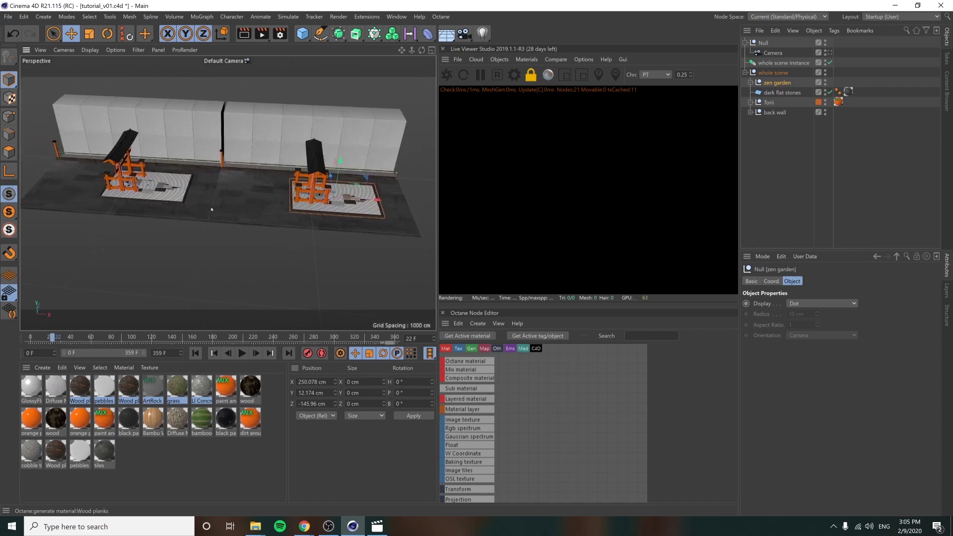
left_click_drag(212, 210, 281, 207, "alt")
middle_click_drag(281, 206, 230, 211, "alt")
right_click_drag(230, 211, 272, 201, "alt")
left_click_drag(318, 219, 345, 231)
left_click_drag(298, 239, 238, 199, "alt")
Step: Move the Torii along the street to about X -500 cm so it stands clear of the zen garden
left_click(769, 102)
left_click_drag(298, 185, 171, 192)
left_click_drag(249, 199, 223, 194, "alt")
right_click_drag(223, 194, 283, 194, "alt")
left_click_drag(244, 187, 231, 195, "alt")
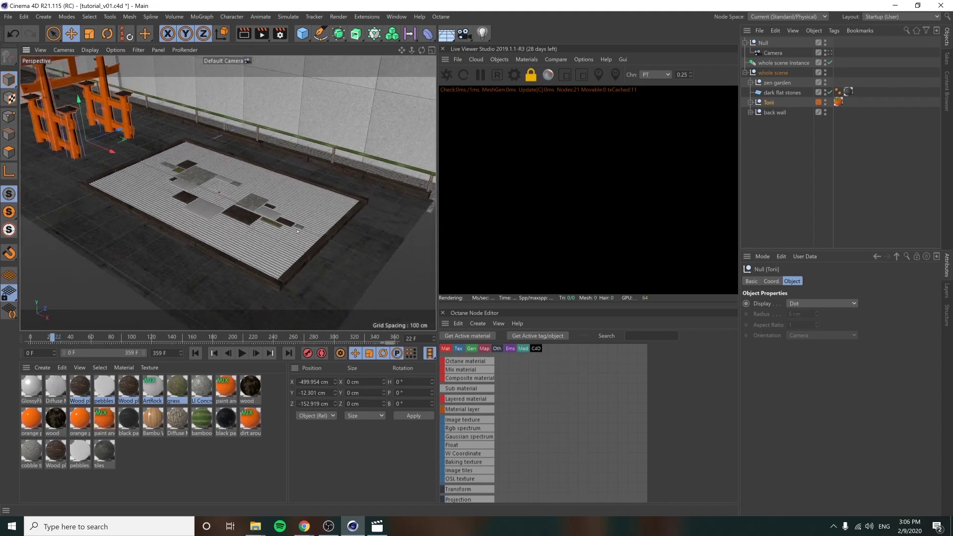
Step: Add a Shader effector to the rocks in sand Fracture object inside the zen garden
left_click(768, 150)
left_click(751, 82)
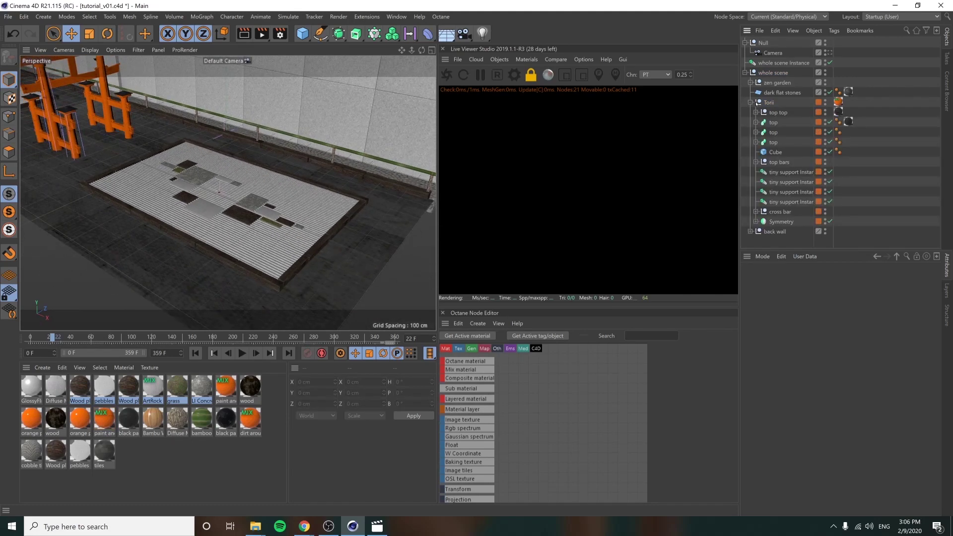
left_click(795, 95)
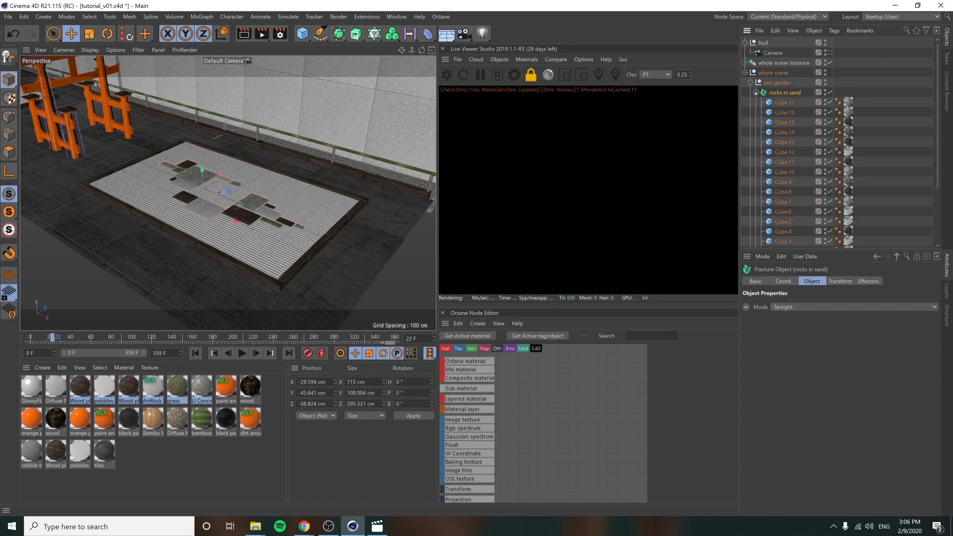
left_click(756, 93)
left_click(202, 16)
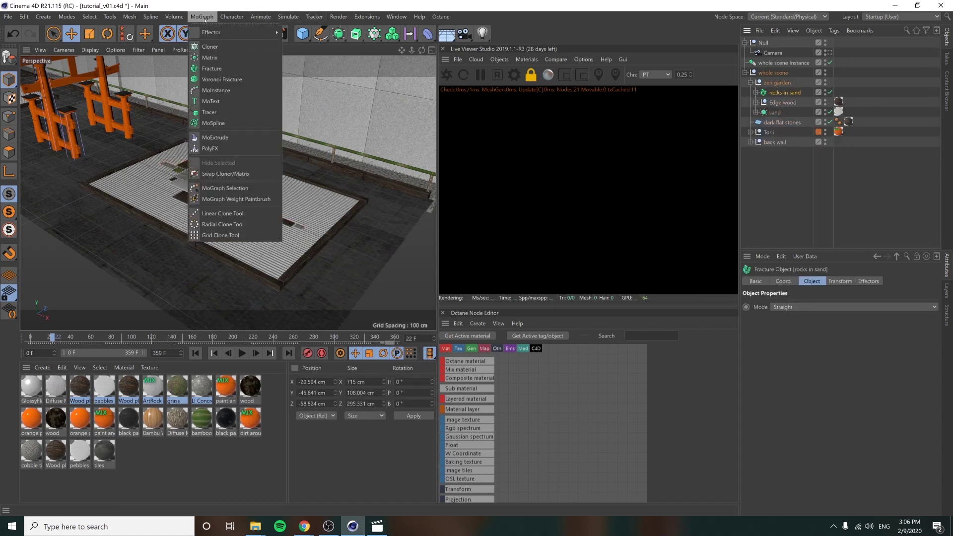
mouse_move(234, 32)
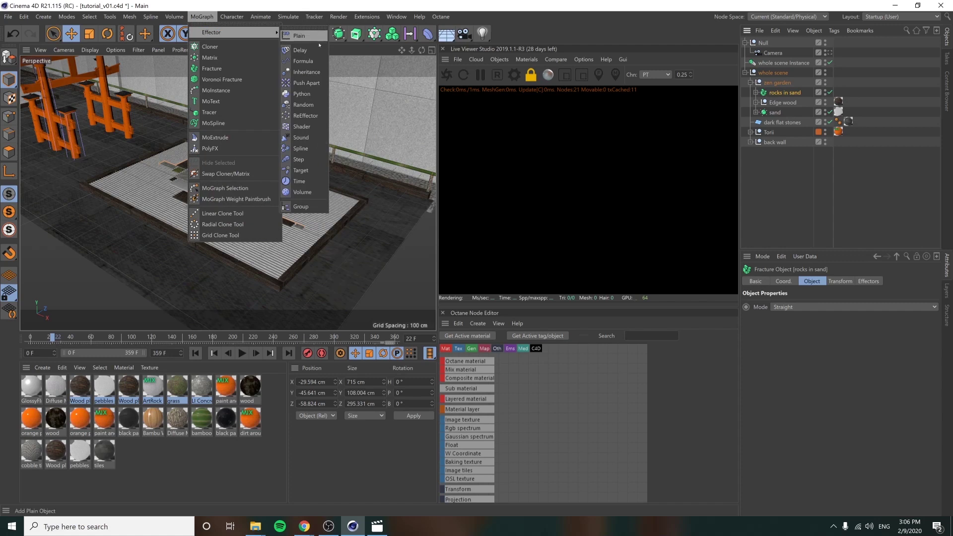
left_click(301, 126)
Step: Place the Shader effector in the zen garden null as "rocks mover" and load a Noise shader into its shading channel
left_click(789, 103)
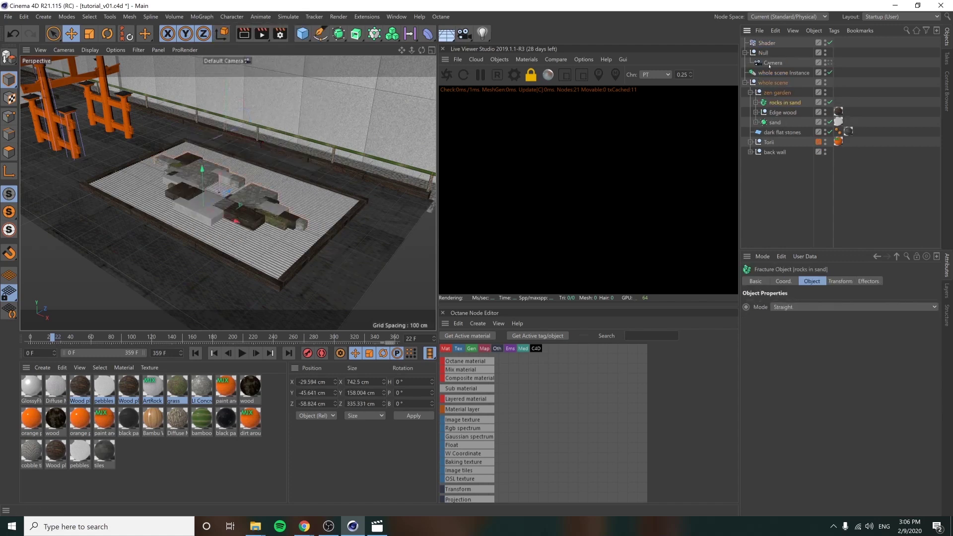
left_click_drag(766, 43, 788, 95)
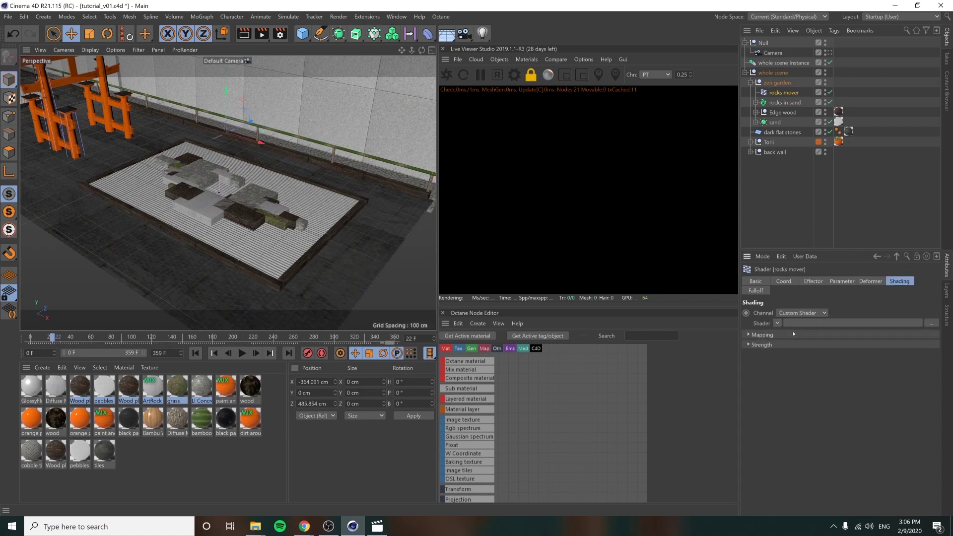
left_click(777, 323)
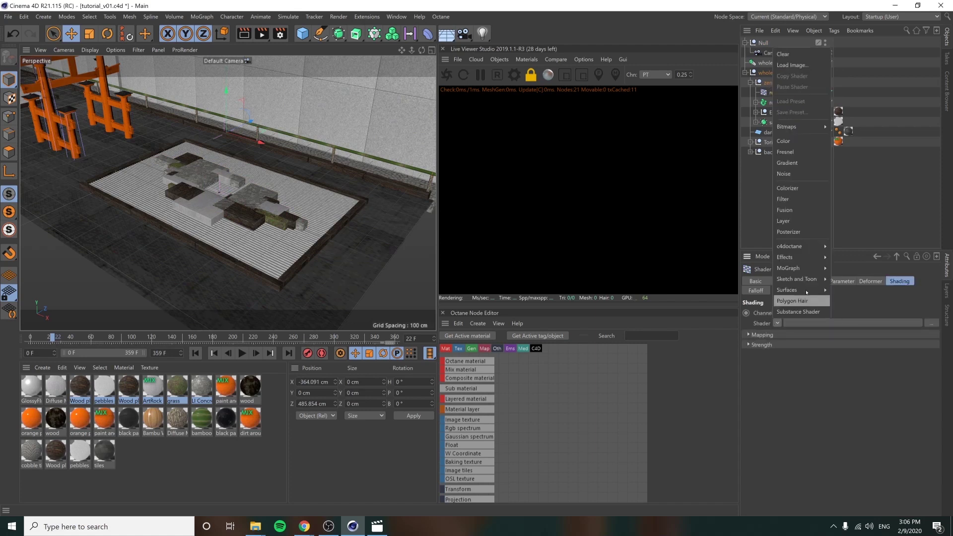
left_click(805, 196)
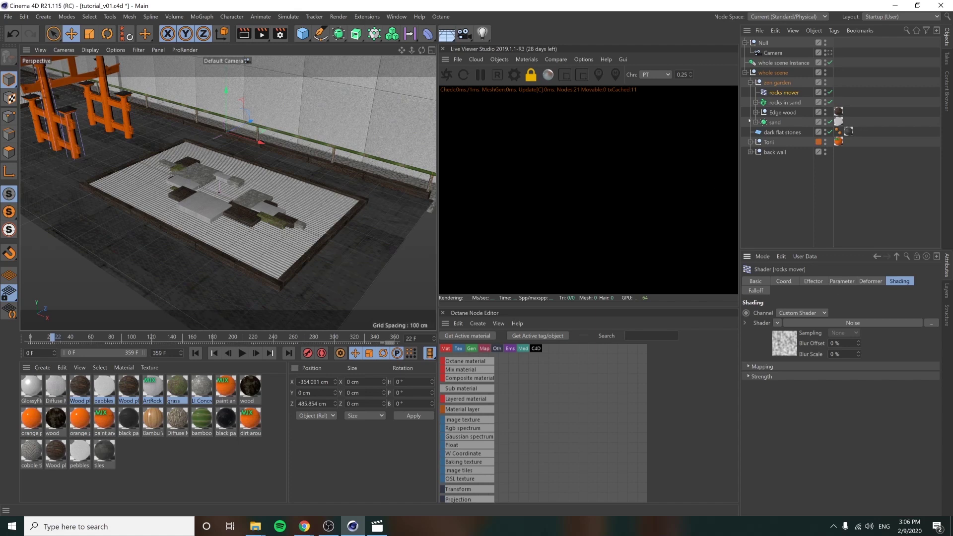
Step: Turn off scale on the rocks mover effector and enable position with a Y offset of about 107 cm
left_click(784, 103)
left_click(784, 93)
left_click(814, 282)
left_click(844, 282)
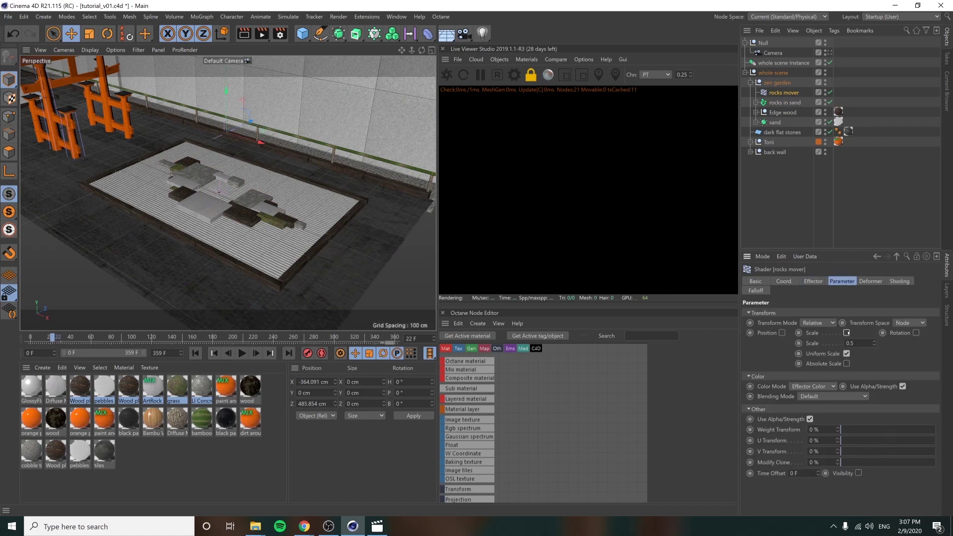
left_click(847, 333)
left_click(782, 333)
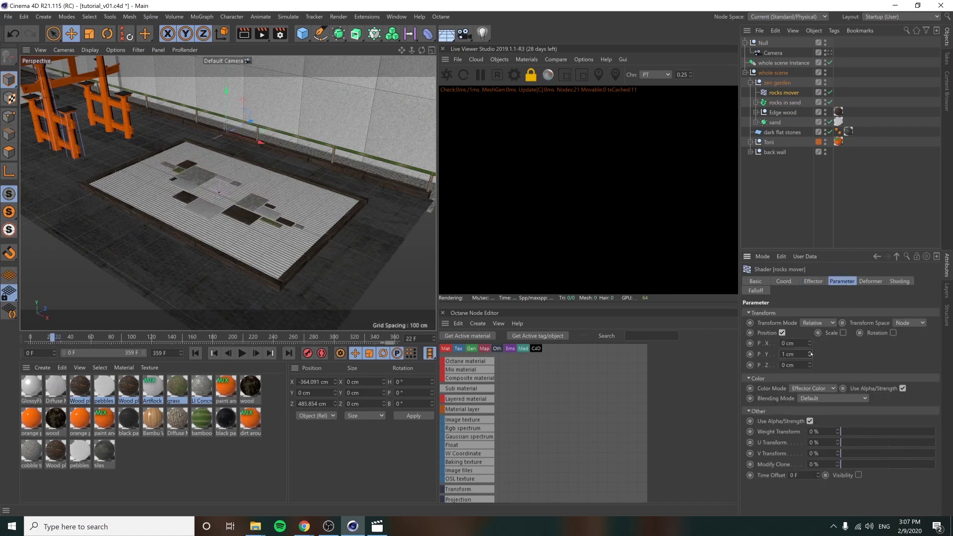
left_click_drag(811, 354, 811, 332)
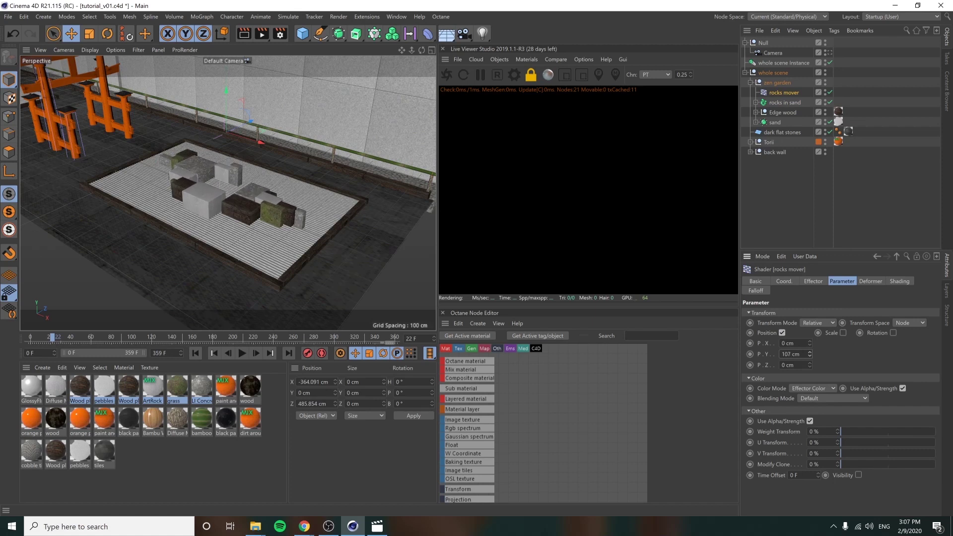
Step: Set the Noise shader's animation speed to 1 and play the rock animation
left_click(900, 281)
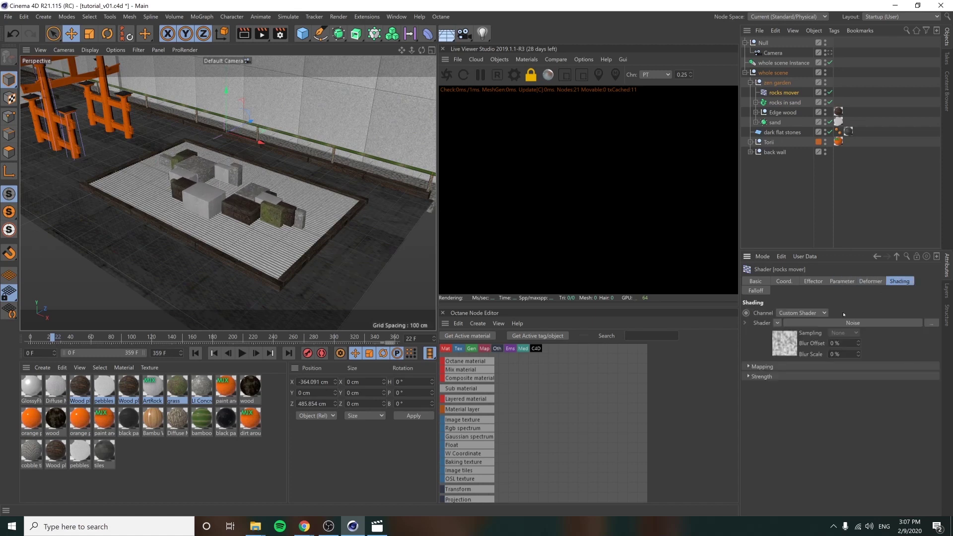
left_click(785, 344)
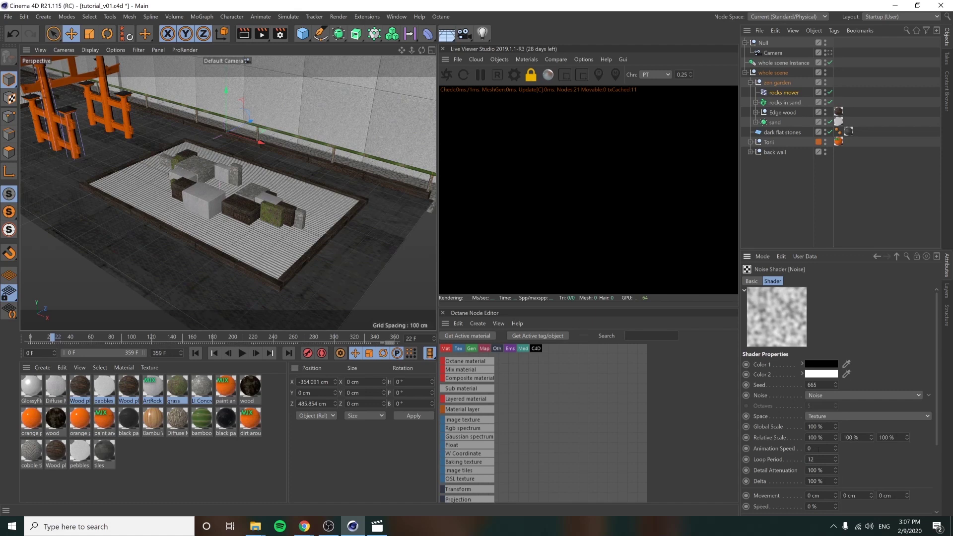
type("1")
key("Return")
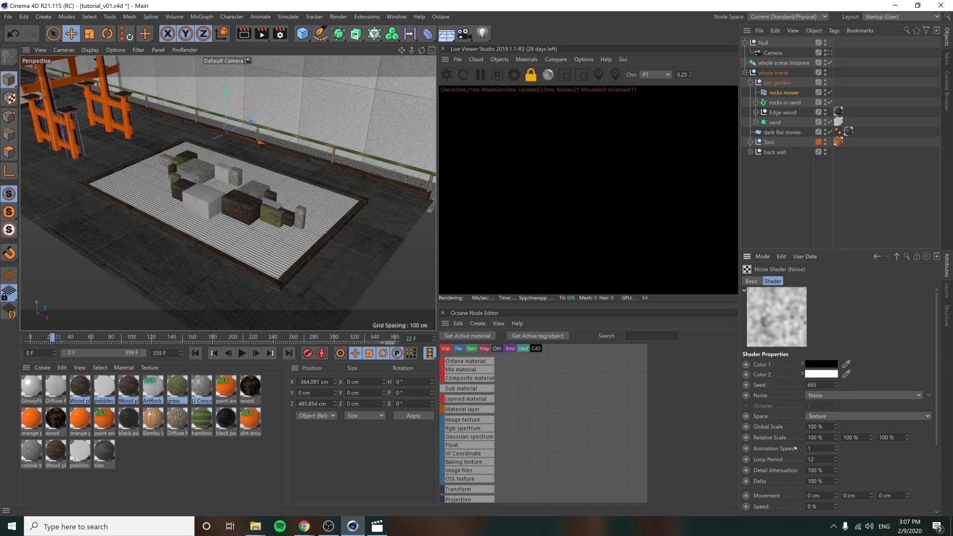
left_click(243, 353)
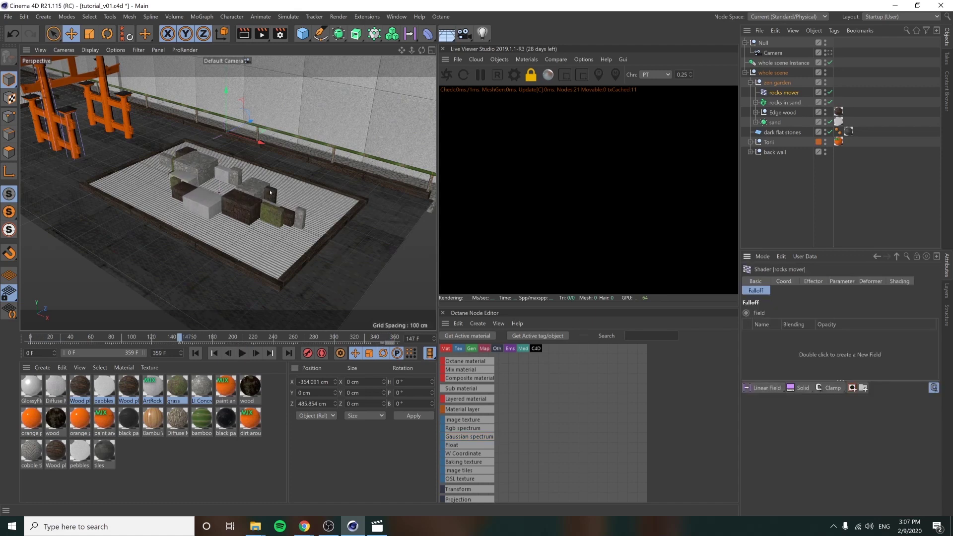
Step: Add a Spherical Field about 355 cm in size around the rocks to the rocks mover's falloff
left_click(767, 388)
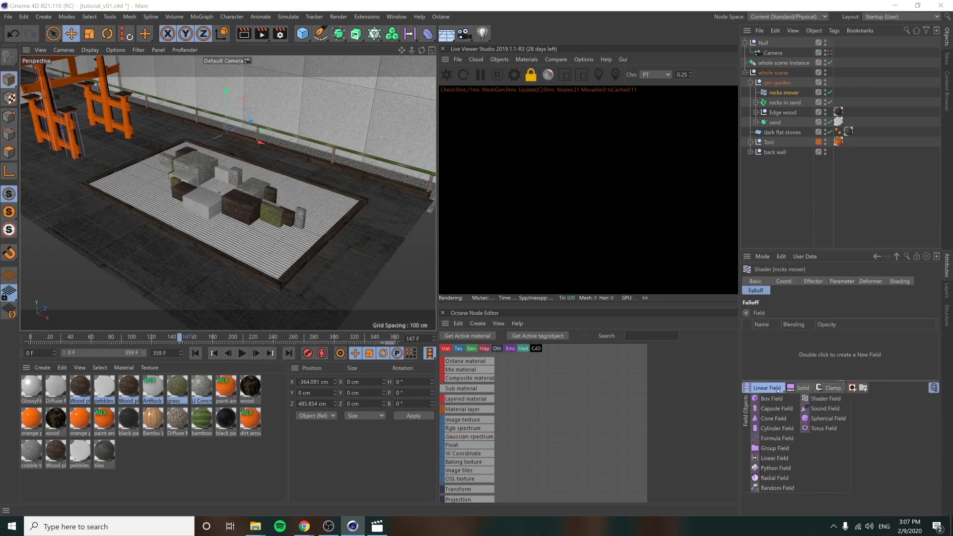
left_click(827, 419)
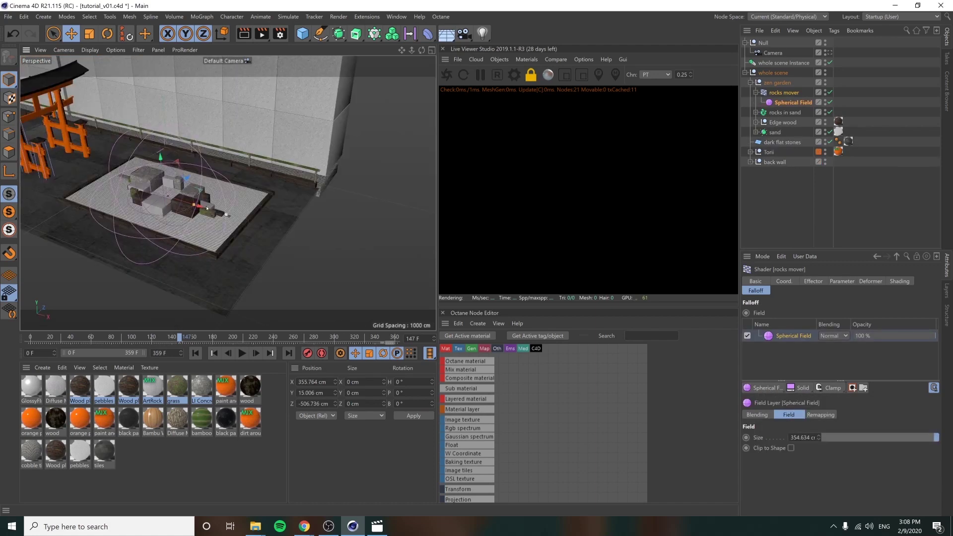
left_click_drag(218, 194, 191, 183, "alt")
Step: Narrow the Spherical Field by setting its Z scale to 0.44
left_click(807, 283)
left_click(793, 103)
left_click(794, 281)
left_click_drag(856, 335, 857, 368)
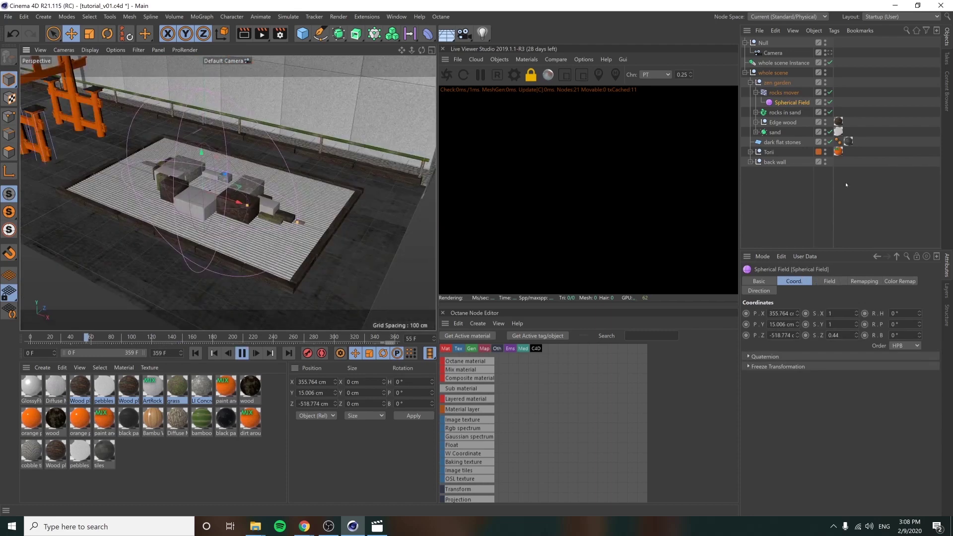
Step: Review the animated rocks in both zen gardens during playback, first from outside and through the scene camera
left_click(786, 204)
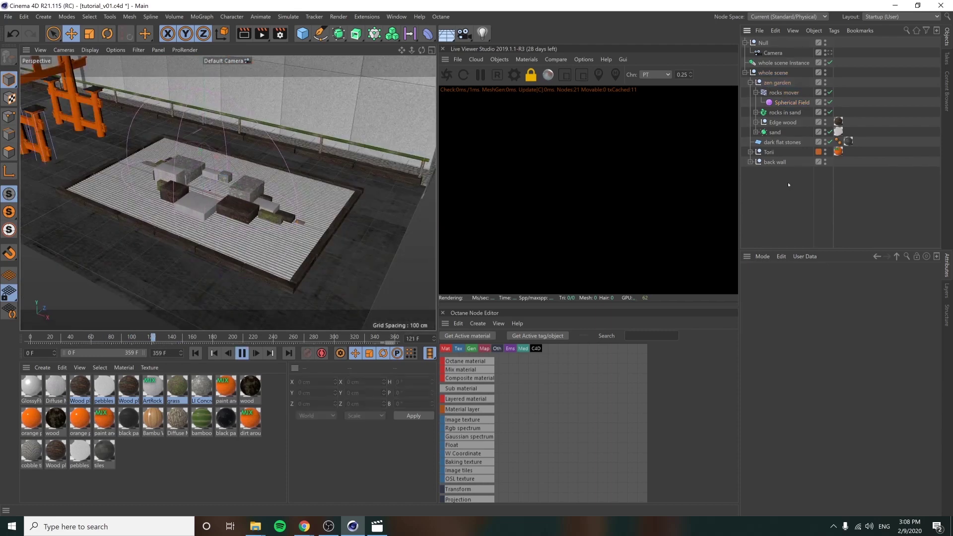
right_click_drag(235, 185, 157, 191, "alt")
middle_click_drag(158, 191, 278, 221, "alt")
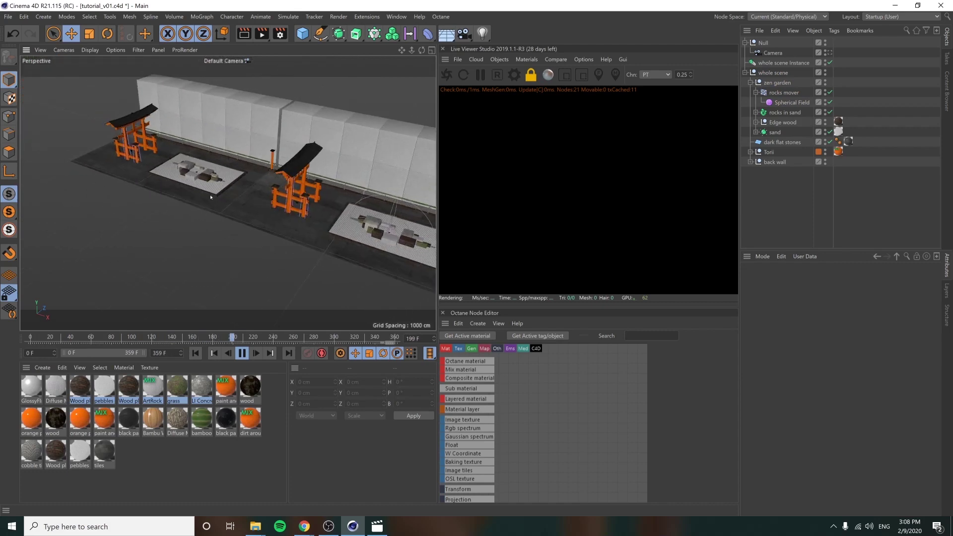
middle_click_drag(384, 198, 351, 193, "alt")
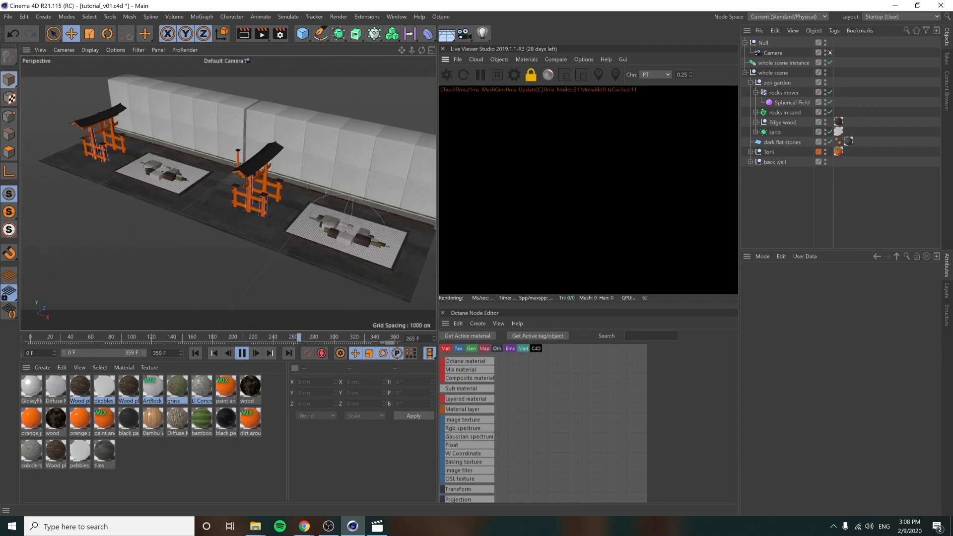
left_click(829, 52)
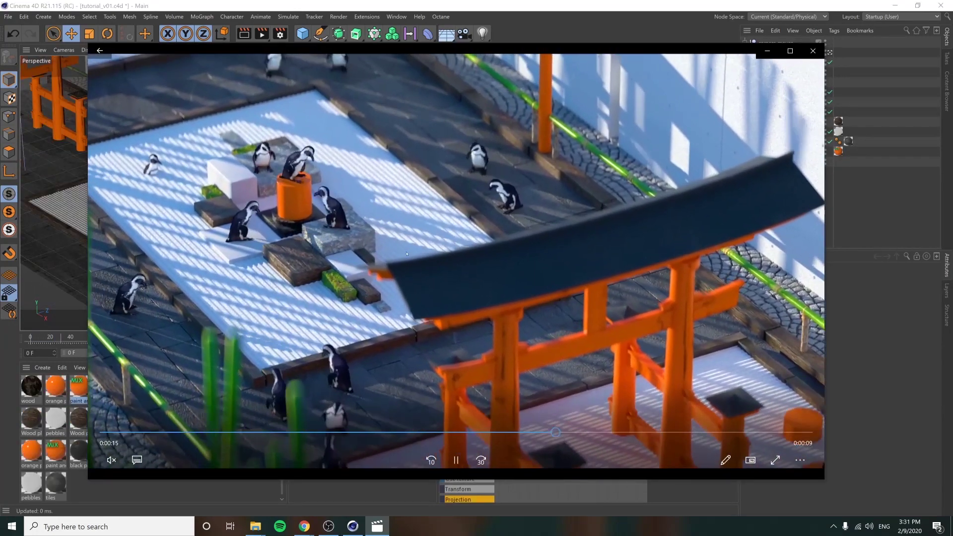
Step: Copy the big column from japanese_items.c4d into tutorial_v01.c4d and nest it under the zen garden null
left_click(397, 16)
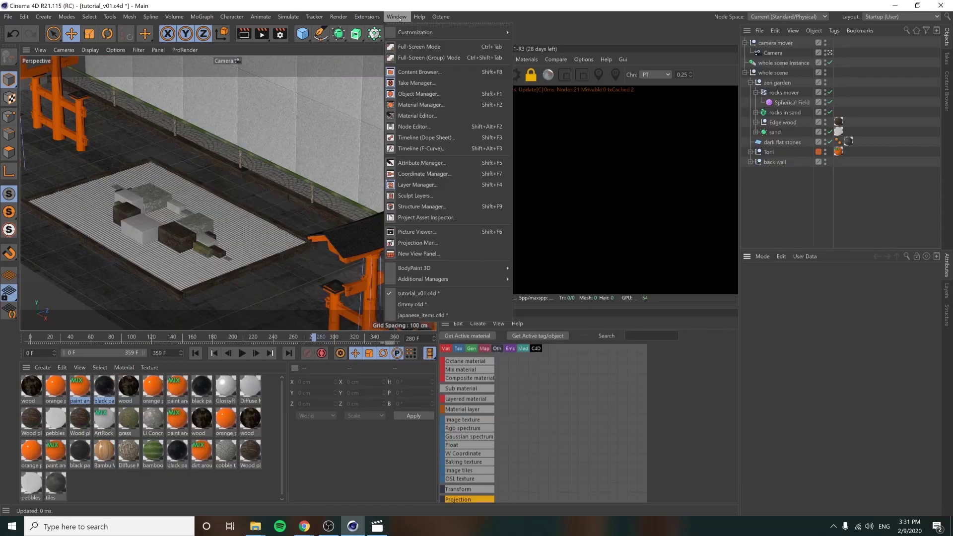
left_click(422, 315)
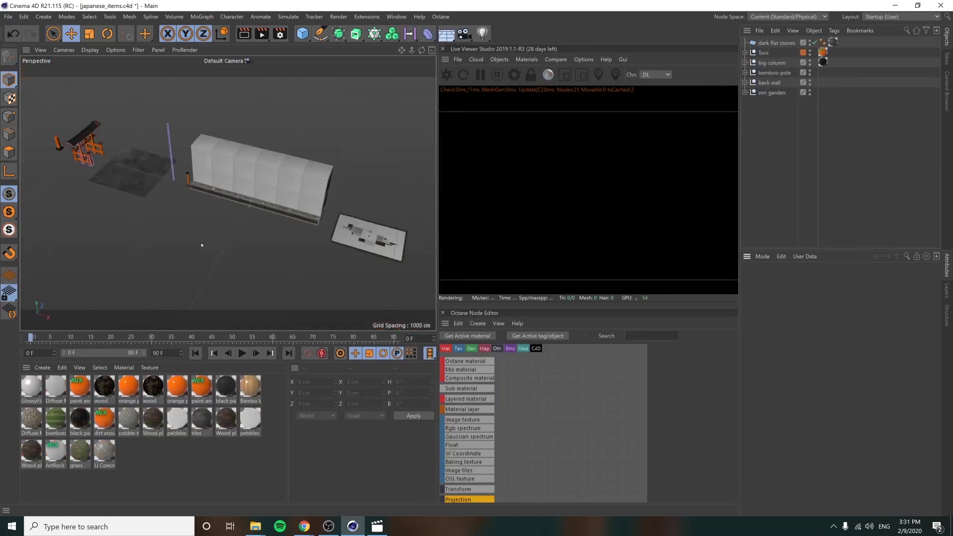
scroll(57, 149, "up", 2)
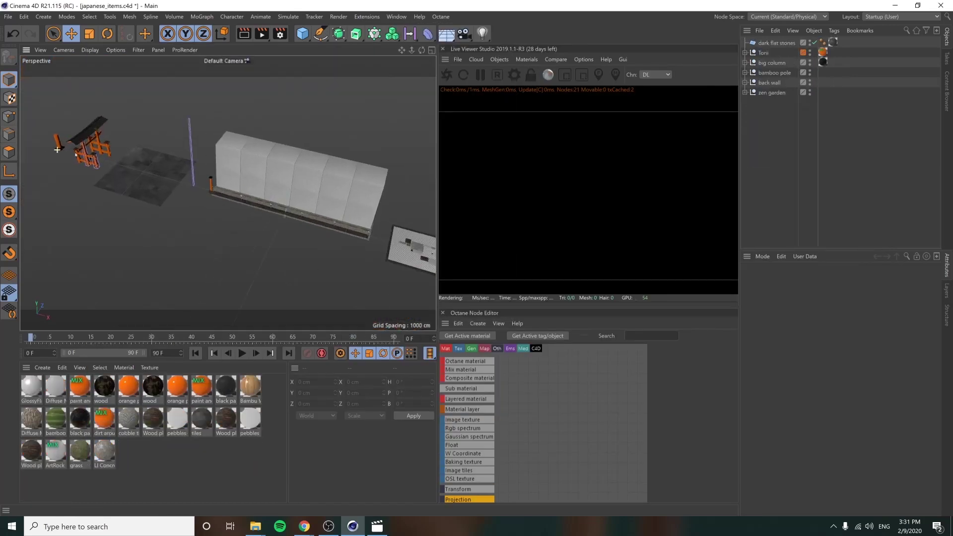
left_click(786, 71)
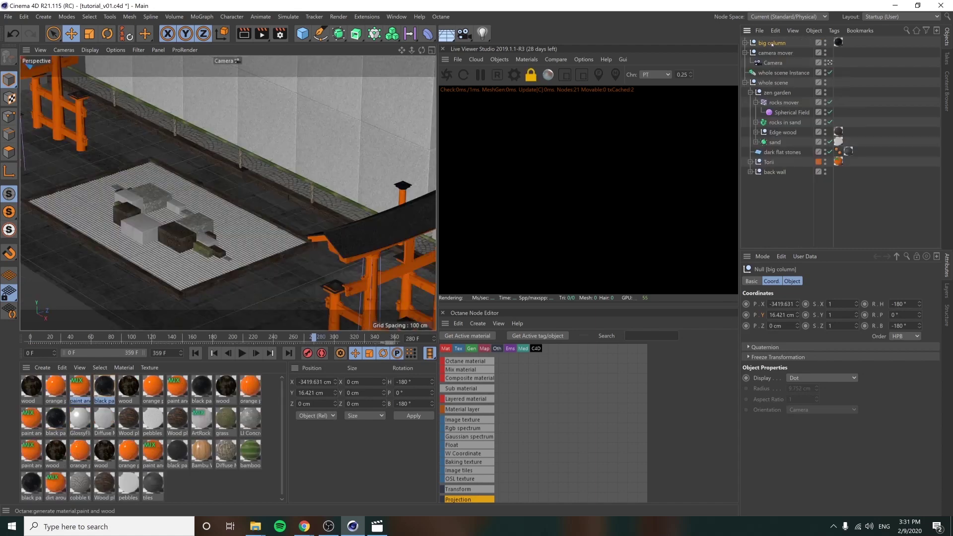
left_click_drag(780, 97, 779, 94)
Step: Centre the big column in the zen garden by setting its X and Z positions to 0
double_click(785, 304)
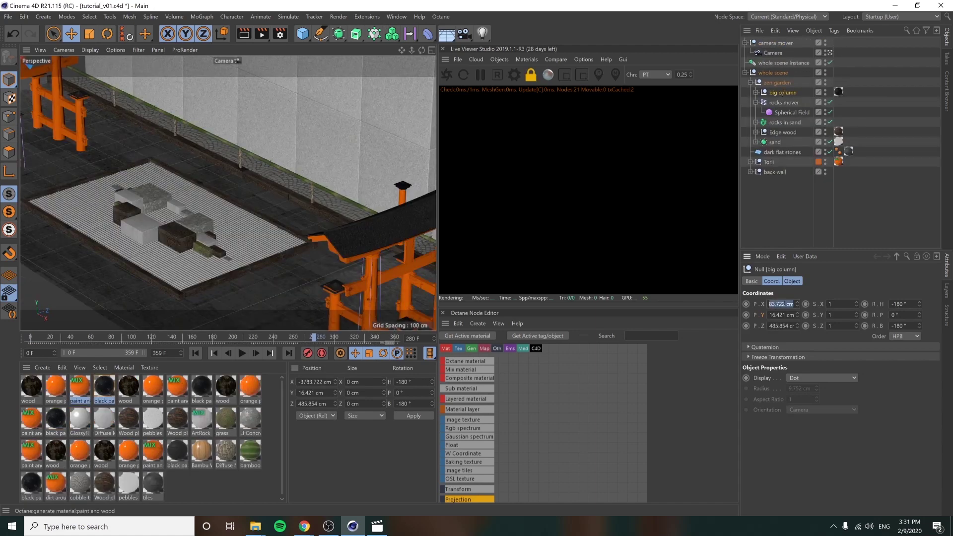
type("0")
key("Tab")
key("Tab")
type("0")
key("Return")
left_click(780, 220)
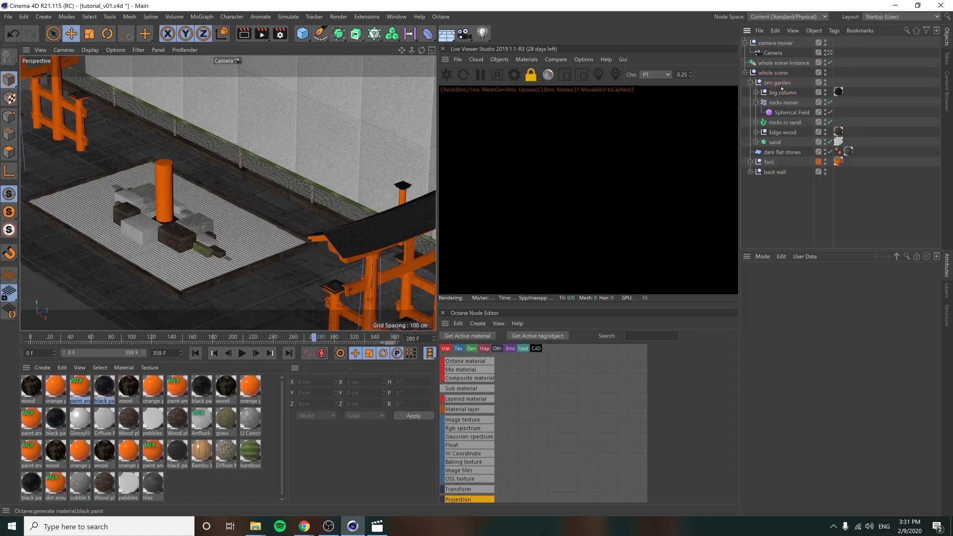
Step: Keyframe the orange column's Y position at -92.929 cm on frame 0 and 98.071 cm on frame 90
left_click(783, 92)
left_click_drag(221, 339, 4, 342)
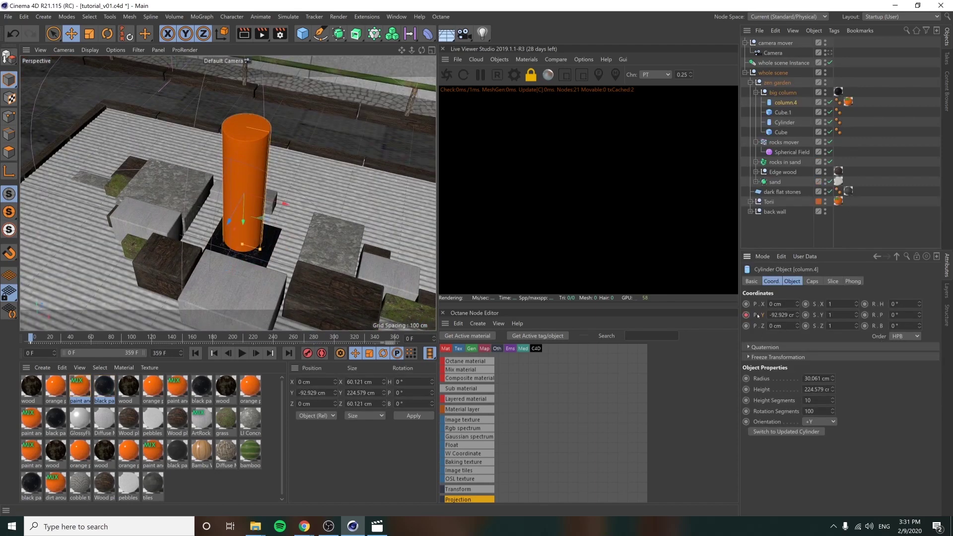
scroll(279, 176, "down", 5)
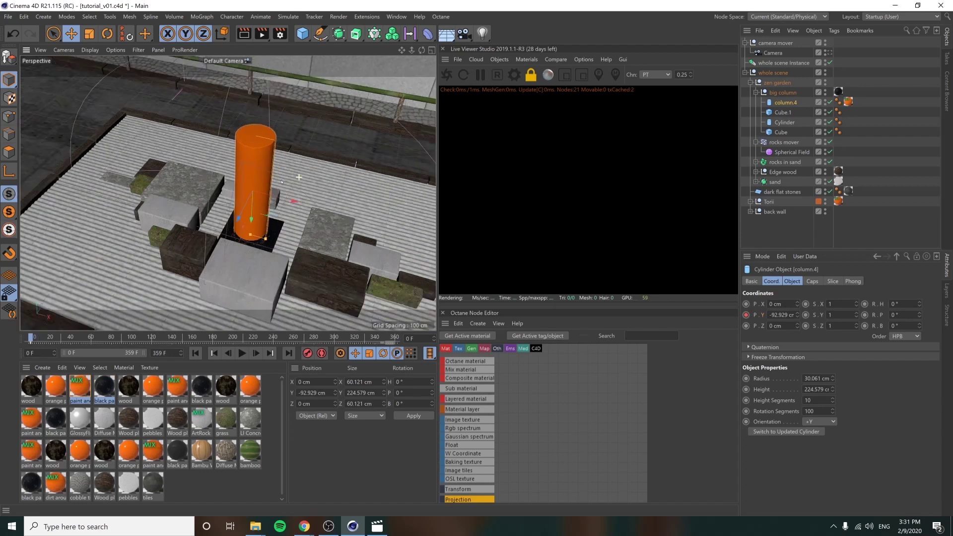
middle_click_drag(277, 160, 244, 163, "alt")
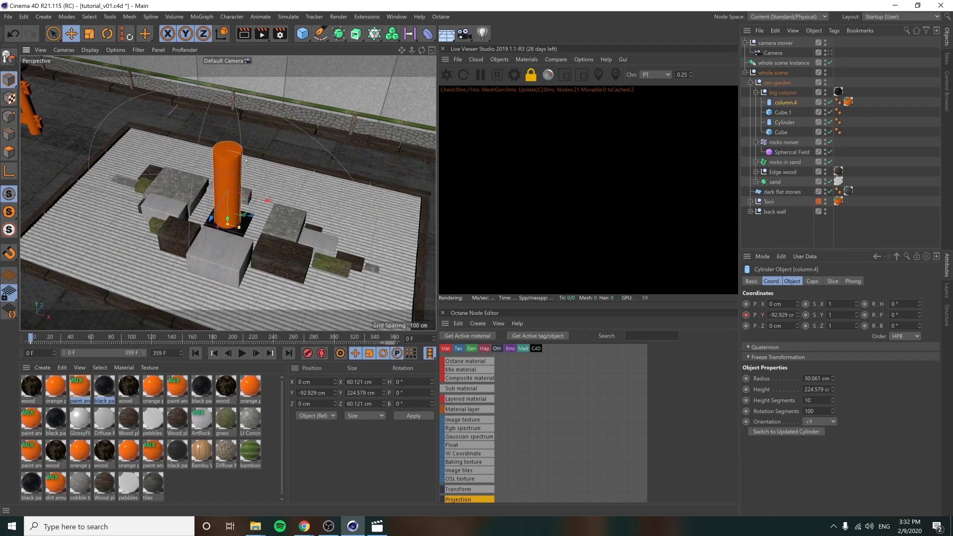
left_click_drag(85, 341, 123, 339)
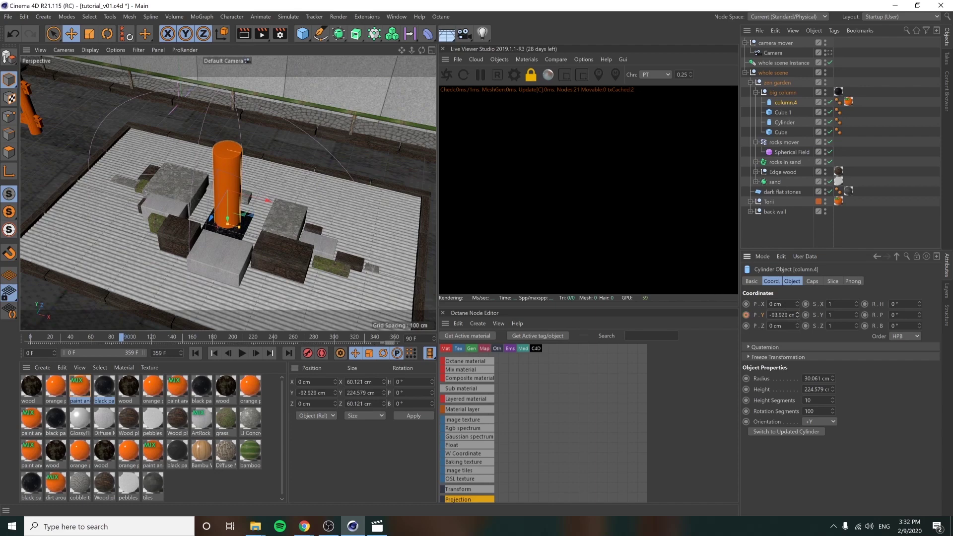
left_click_drag(798, 315, 798, 222)
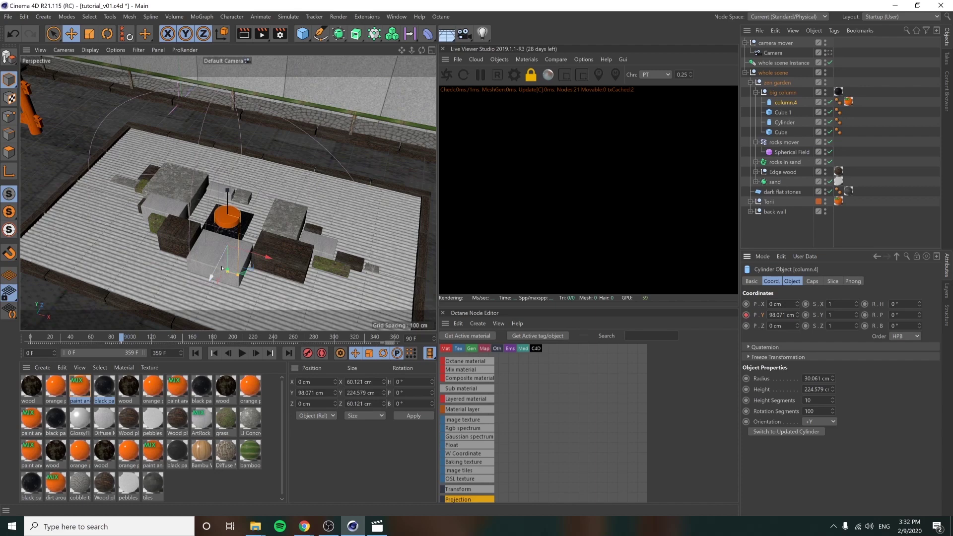
Step: Set the orange column's Y position track to Oscillate after its last keyframe
key("shift+F3")
left_click_drag(472, 233, 398, 212)
left_click(191, 318)
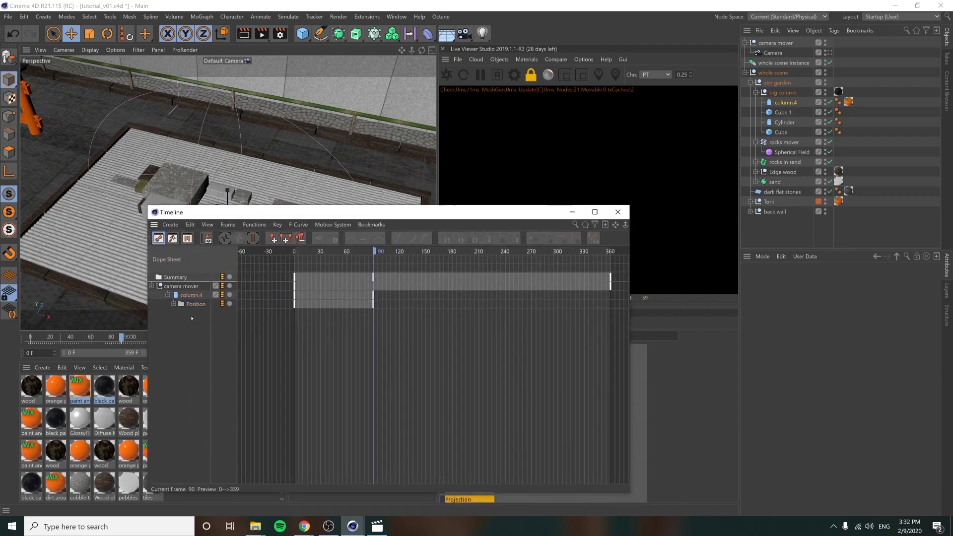
left_click(195, 304)
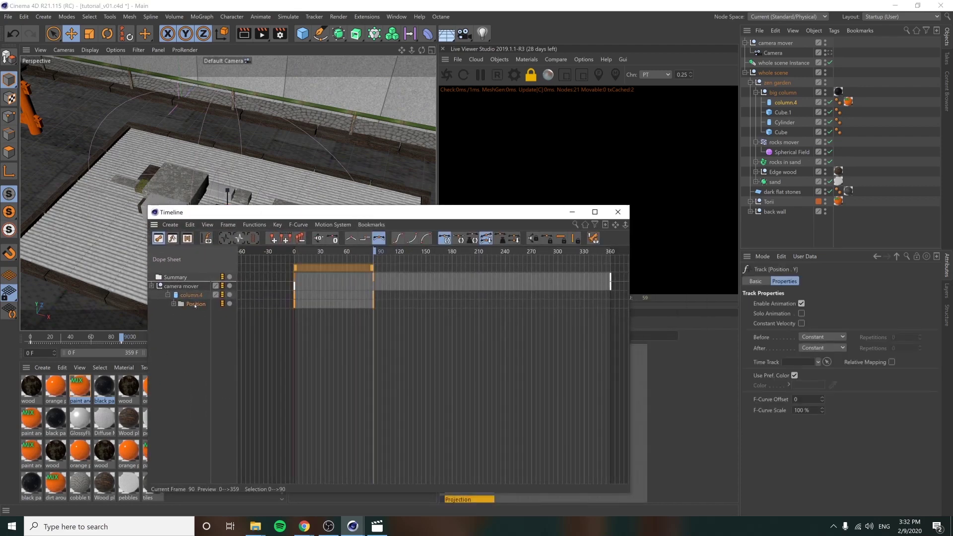
left_click(838, 349)
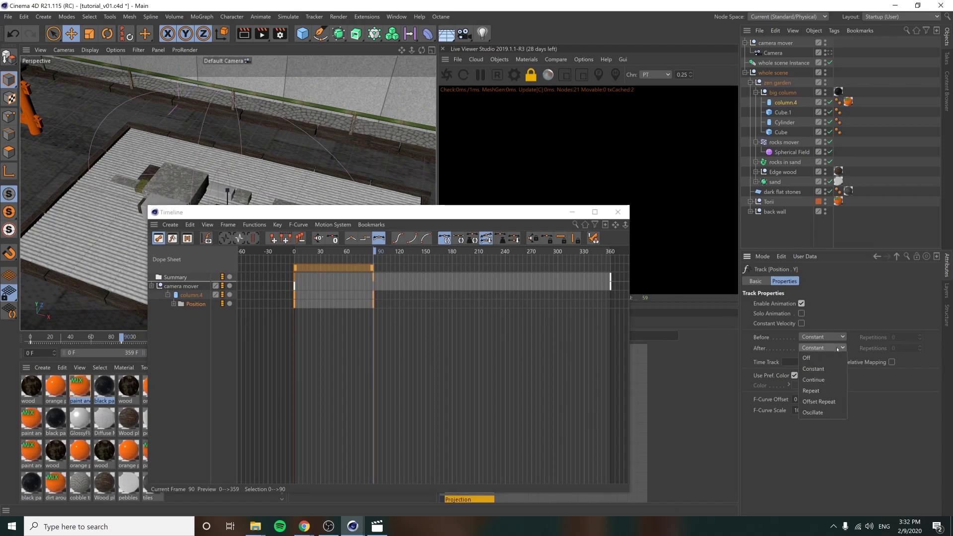
left_click(829, 415)
Step: Scrub and play the timeline to review the column's oscillating vertical movement over the full loop
left_click_drag(387, 214, 325, 299)
left_click_drag(259, 335, 549, 344)
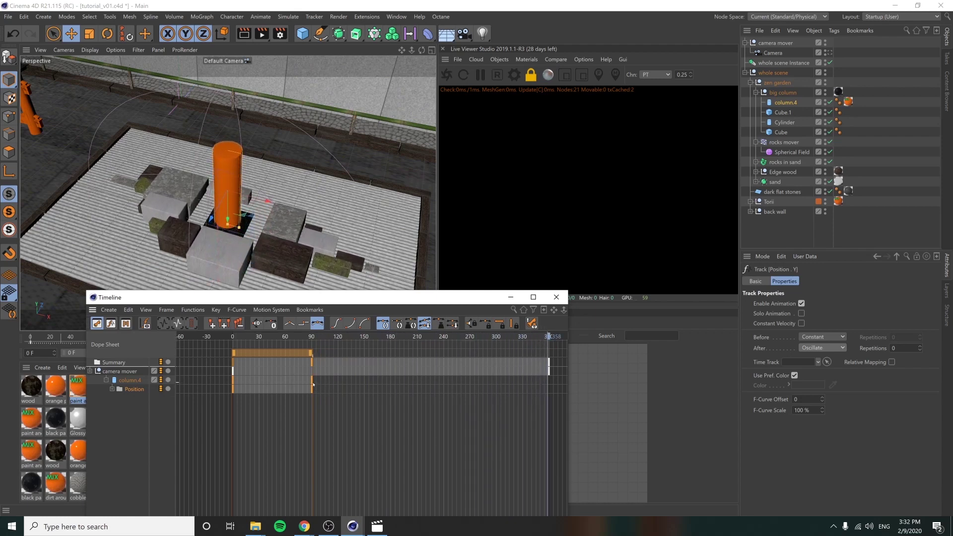
left_click_drag(242, 337, 528, 339)
key("F8")
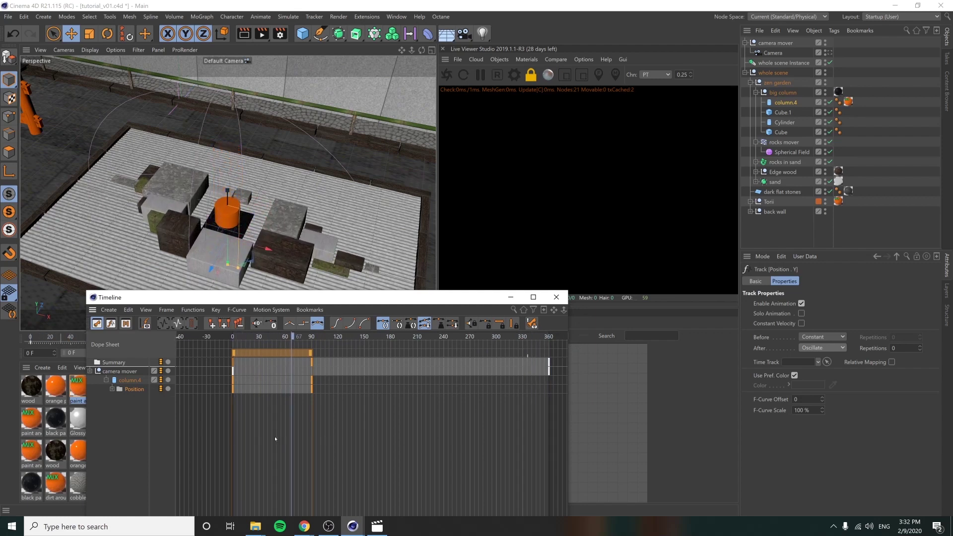
left_click(787, 104)
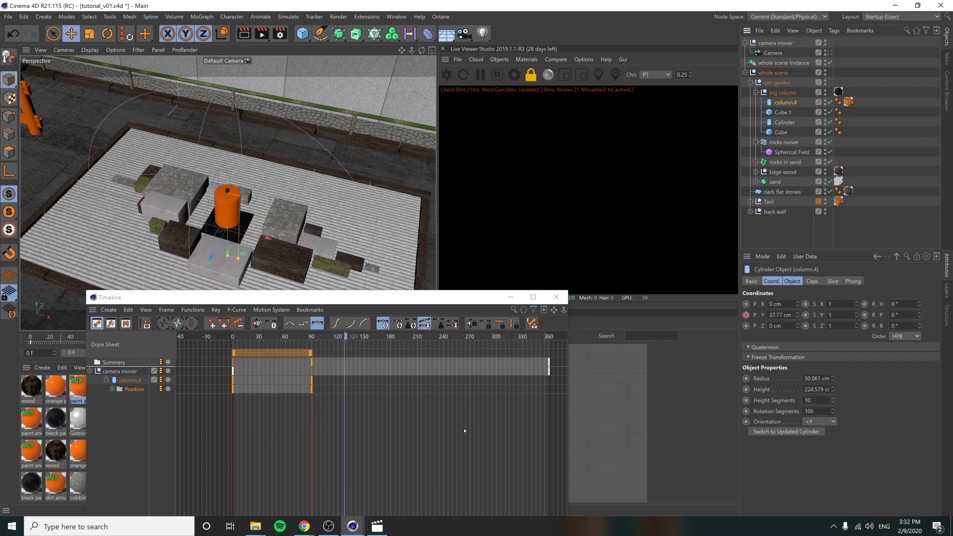
left_click(375, 426)
key("F8")
Step: Keyframe the orange column's heading rotation from 0° on frame 0 to 360° on frame 360
left_click_drag(364, 339, 214, 346)
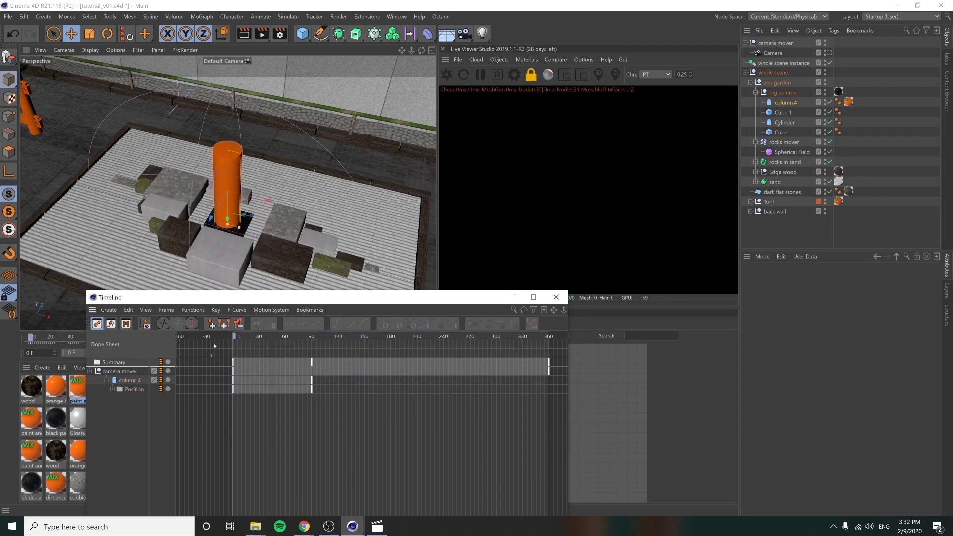
left_click(790, 104)
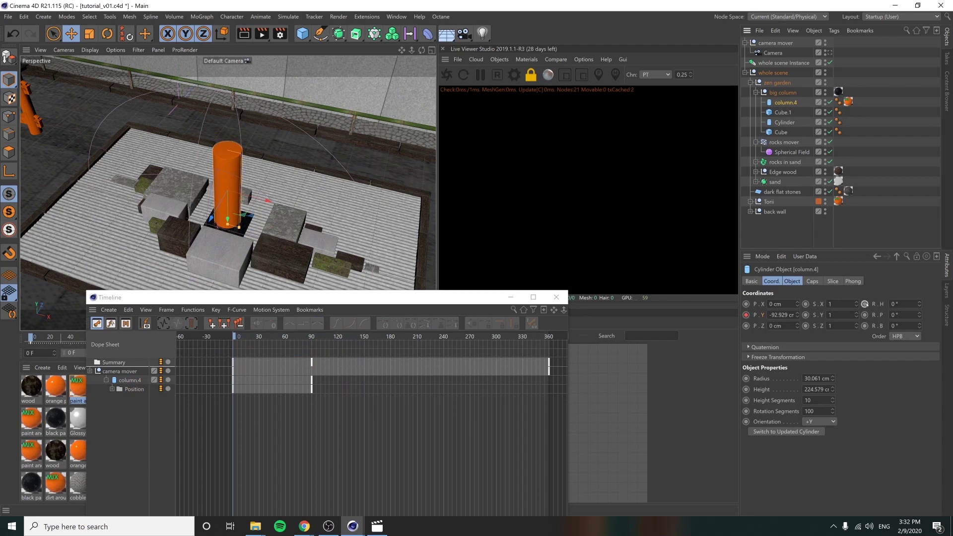
left_click(865, 304)
left_click_drag(234, 338, 549, 339)
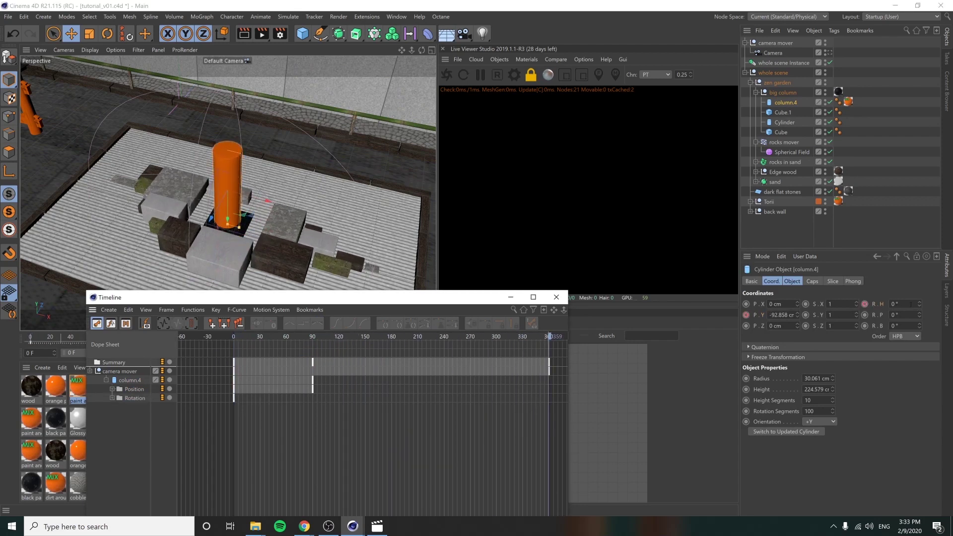
left_click_drag(911, 304, 867, 307)
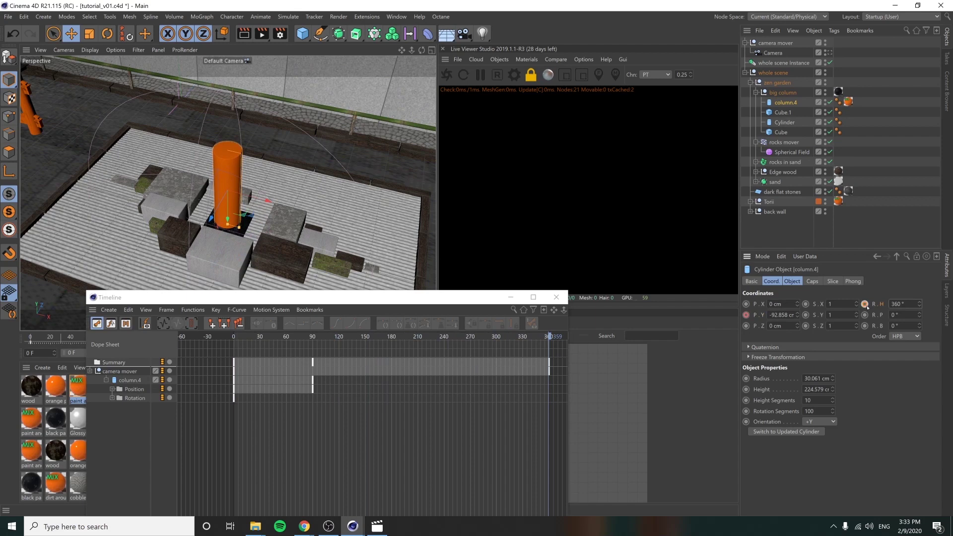
left_click(865, 304)
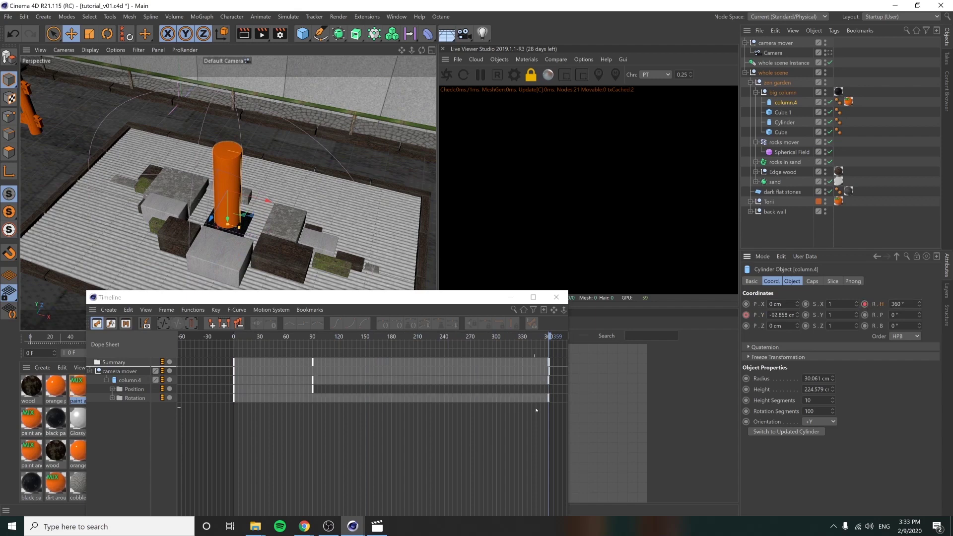
left_click_drag(557, 412, 536, 396)
left_click_drag(825, 308, 783, 306)
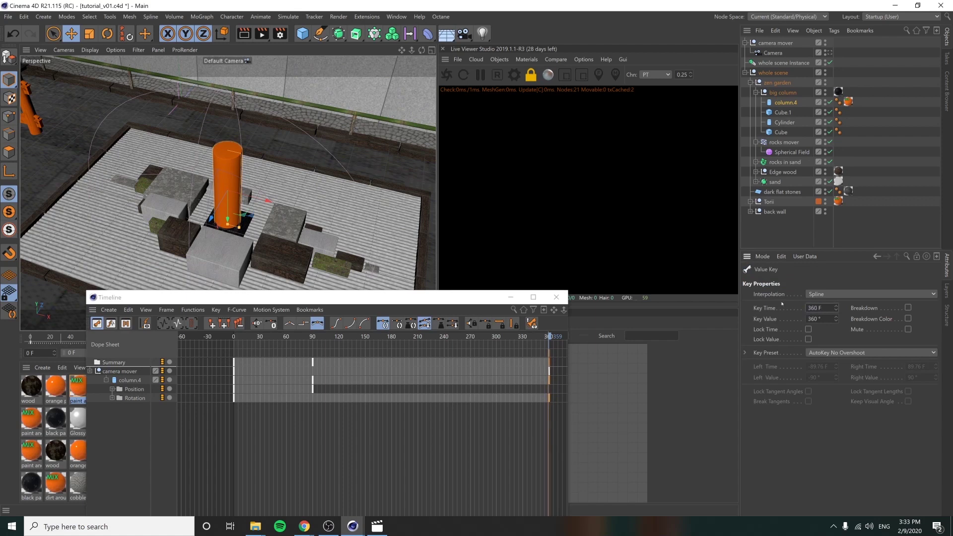
left_click(520, 461)
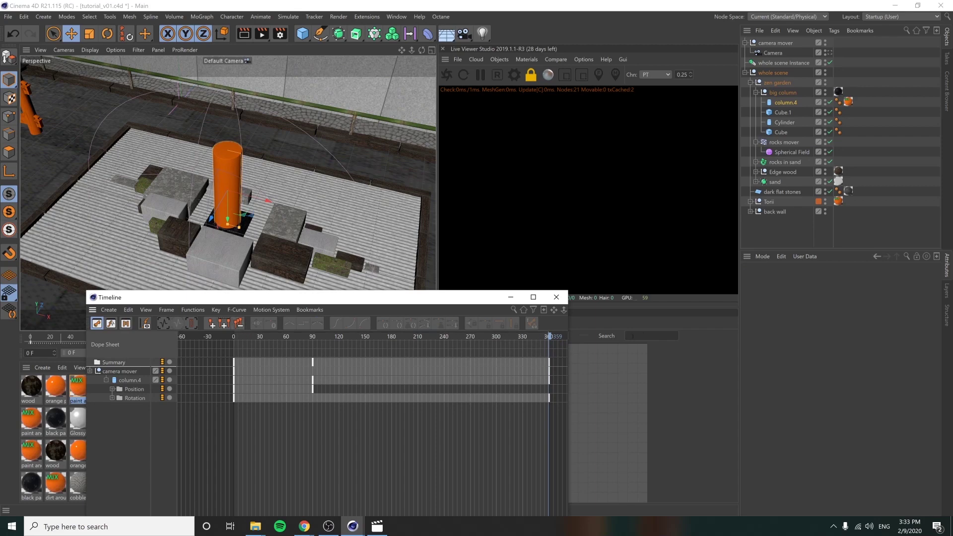
Step: Change both heading rotation keys of the orange column to Linear interpolation and close the timeline
key("Tab")
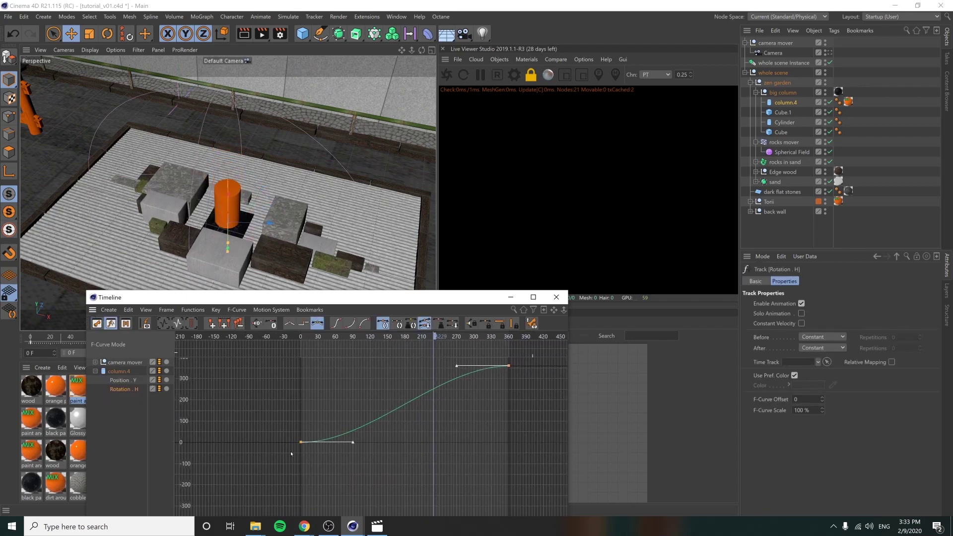
left_click_drag(291, 453, 560, 358)
left_click(844, 294)
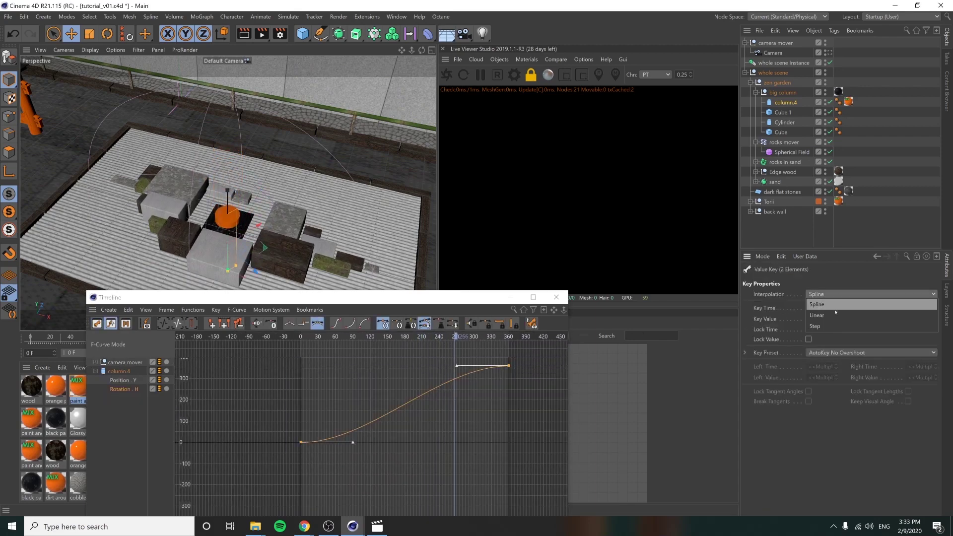
left_click(836, 314)
left_click(516, 388)
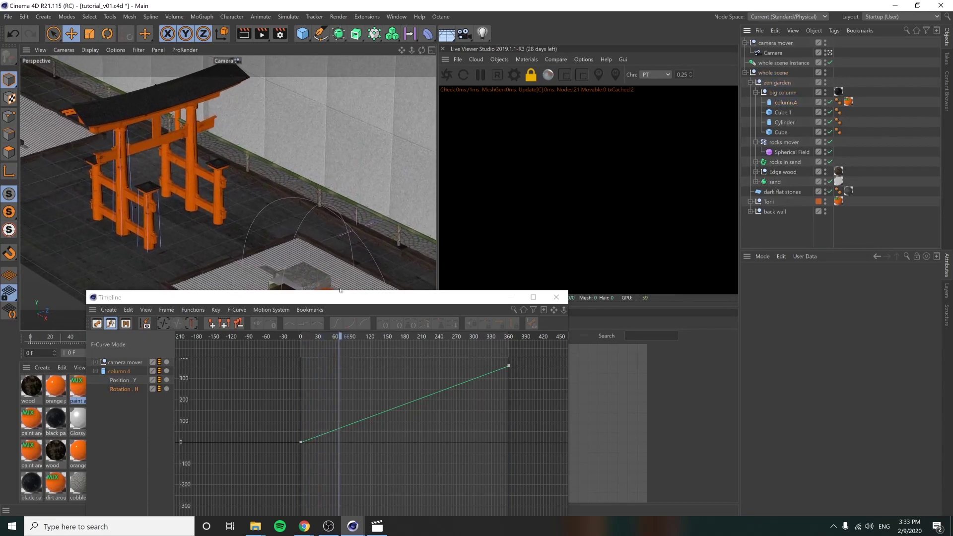
left_click(557, 297)
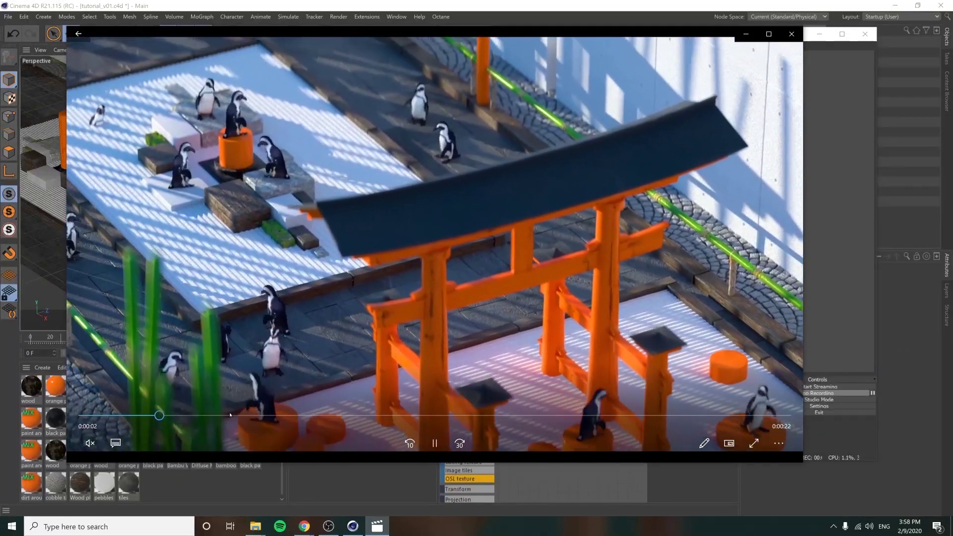
Step: Scrub through the reference render video to examine the column garden and the garden beneath the Torii gate
left_click(229, 415)
left_click(290, 415)
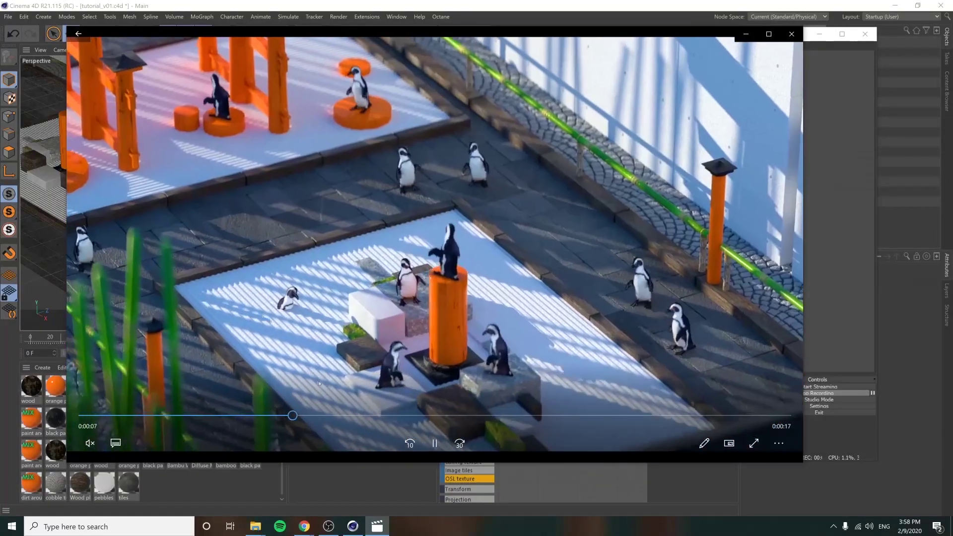
left_click(344, 415)
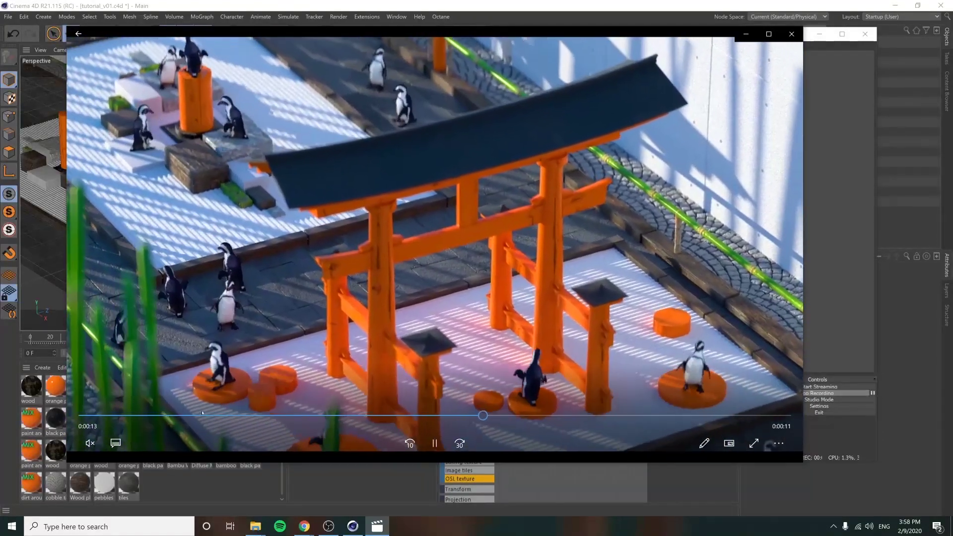
left_click(203, 415)
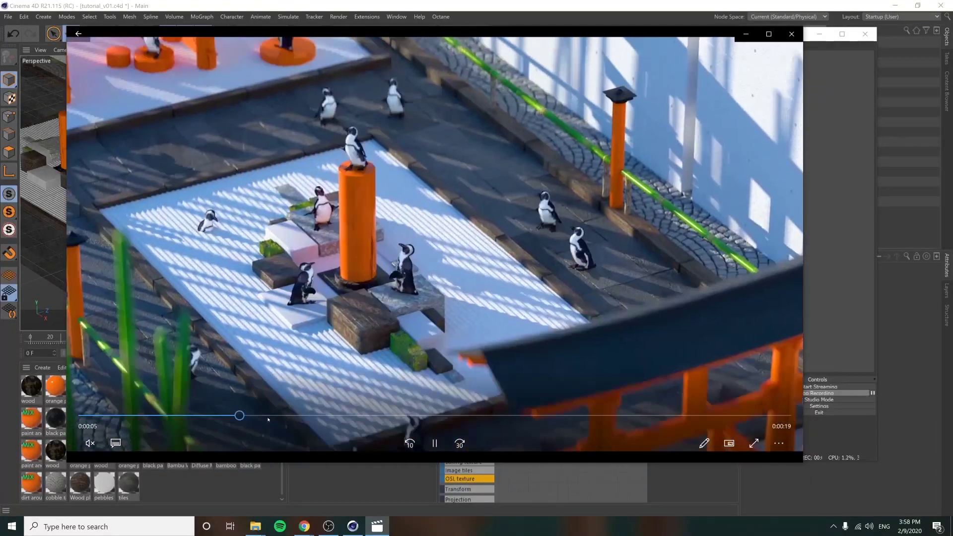
left_click(296, 415)
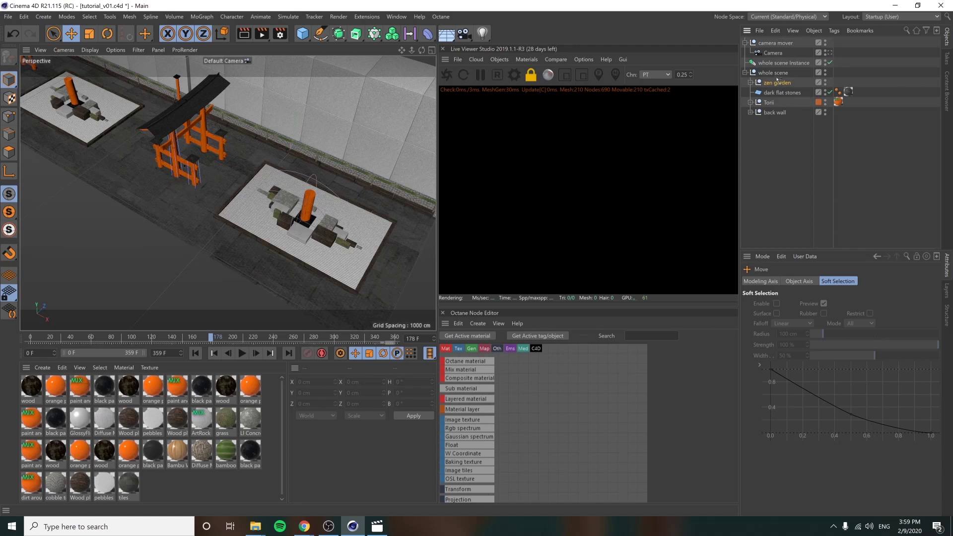
Step: Duplicate the zen garden, place the copy beneath the Torii gate and set its heading to 90°
left_click_drag(777, 79, 778, 78, "ctrl")
left_click_drag(346, 234, 236, 180)
left_click(771, 281)
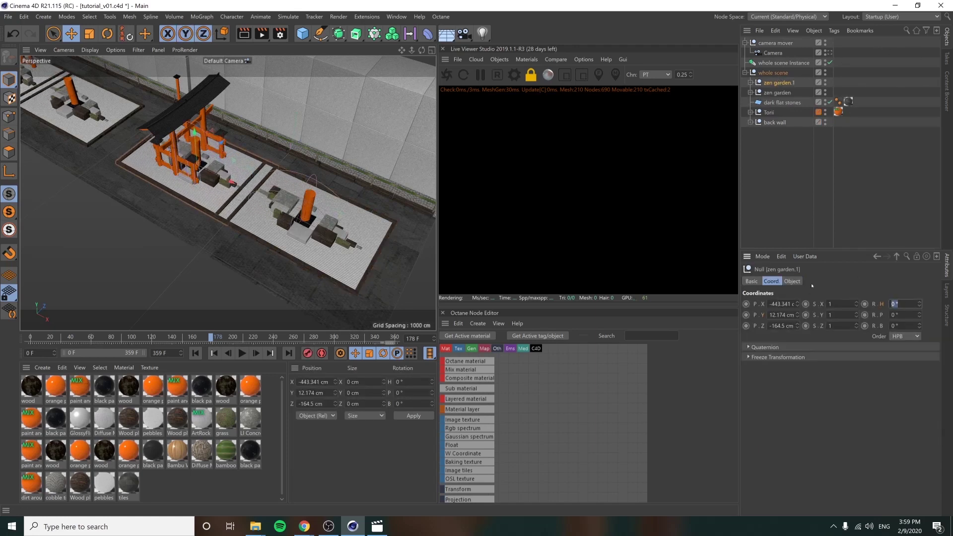
type("90")
key("Return")
Step: Delete the rocks mover effector and the rocks in sand object from zen garden.1
left_click_drag(231, 176, 194, 174, "alt")
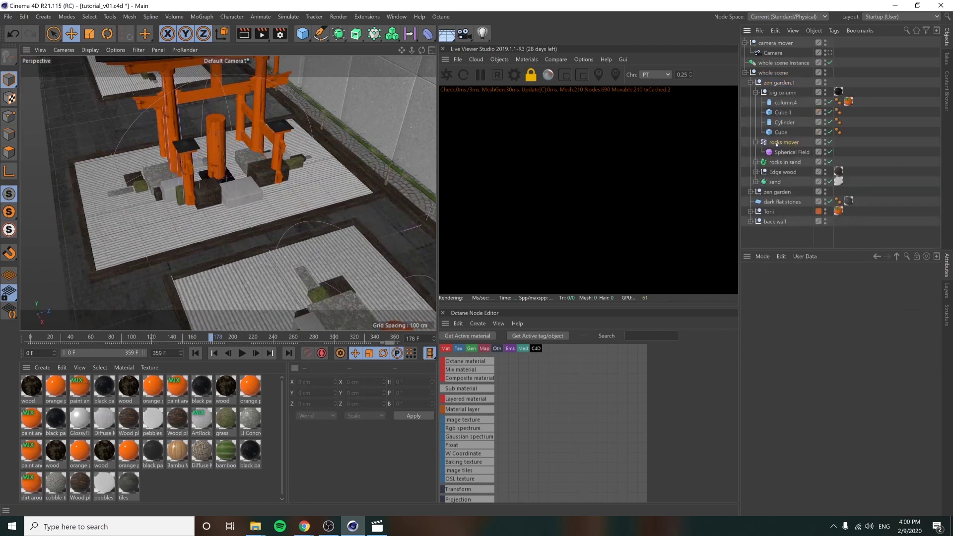
left_click(776, 144)
left_click(775, 163, "shift")
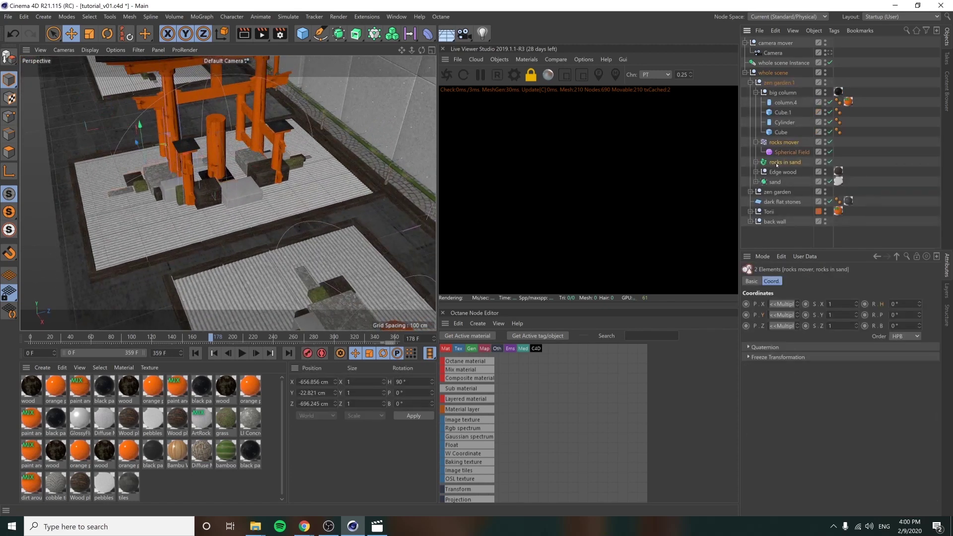
key("Delete")
Step: Strip the big column group in zen garden.1 down to column.4, moved directly under the garden, deleting the cubes, cylinder and empty group
left_click(783, 112)
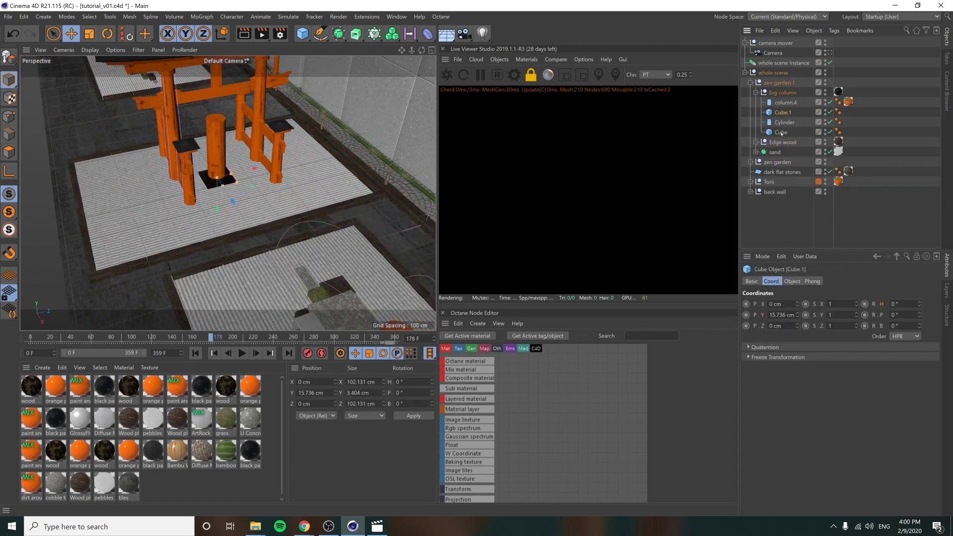
left_click(781, 132, "shift")
key("Delete")
left_click(783, 102)
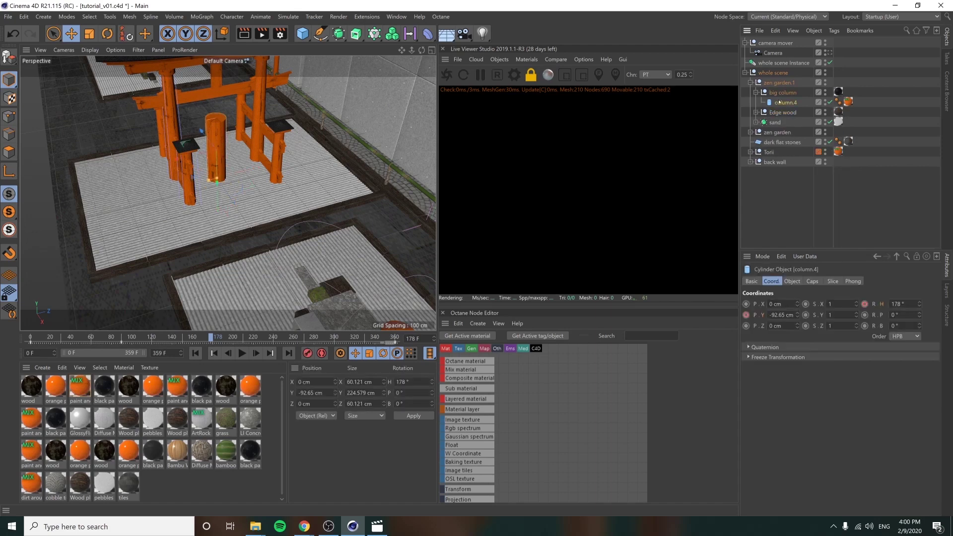
left_click_drag(785, 91, 786, 88)
left_click(783, 102)
key("Delete")
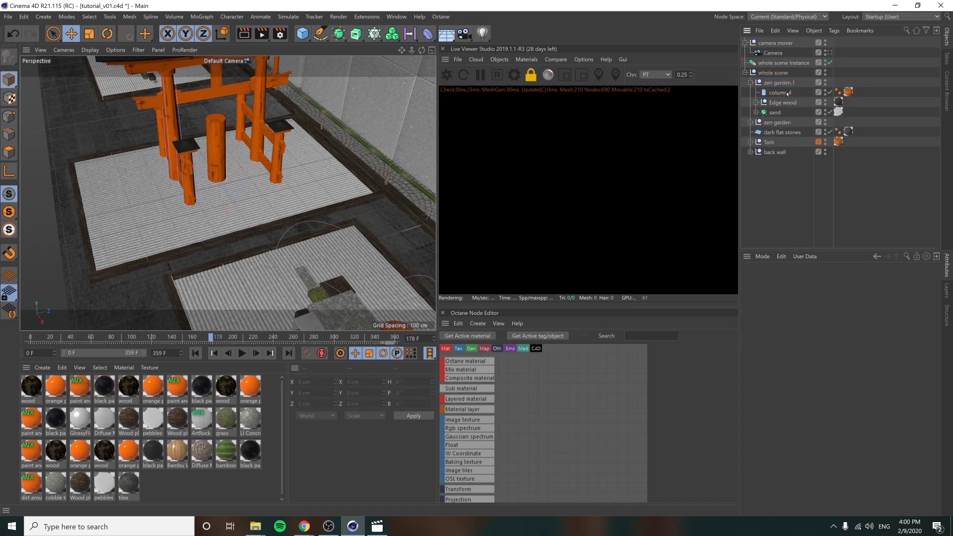
Step: Remove the keyframe animation from column.4 in zen garden.1
left_click(781, 93)
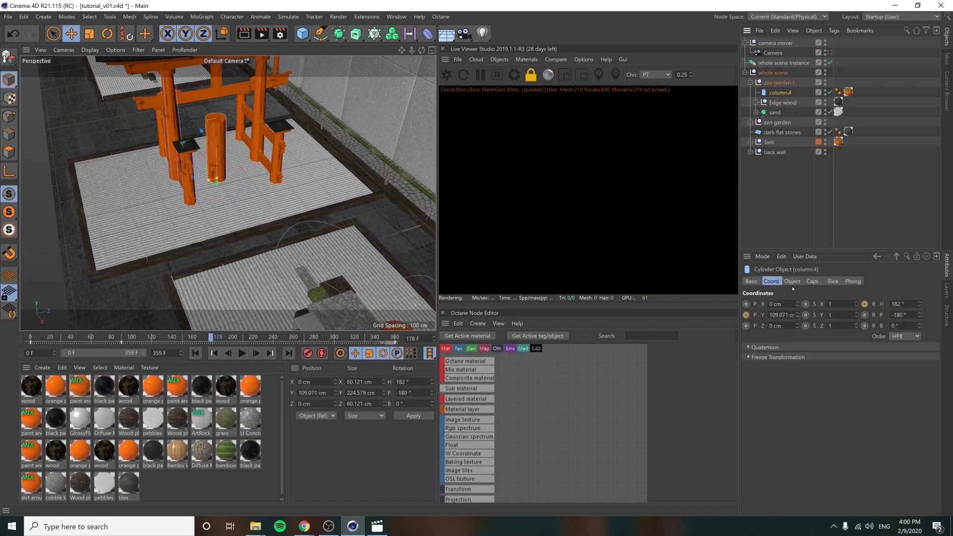
right_click(881, 307)
mouse_move(897, 310)
left_click(848, 389)
Step: Move column.4 to a corner of the Torii garden, lower it to about -99 cm in Y and enlarge its radius
left_click_drag(195, 161, 231, 137, "alt")
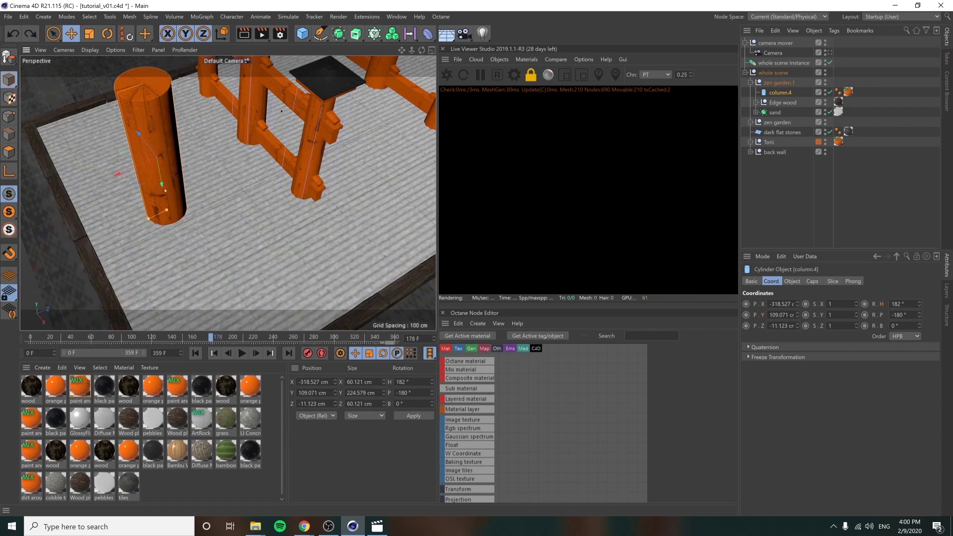
left_click_drag(165, 195, 172, 246)
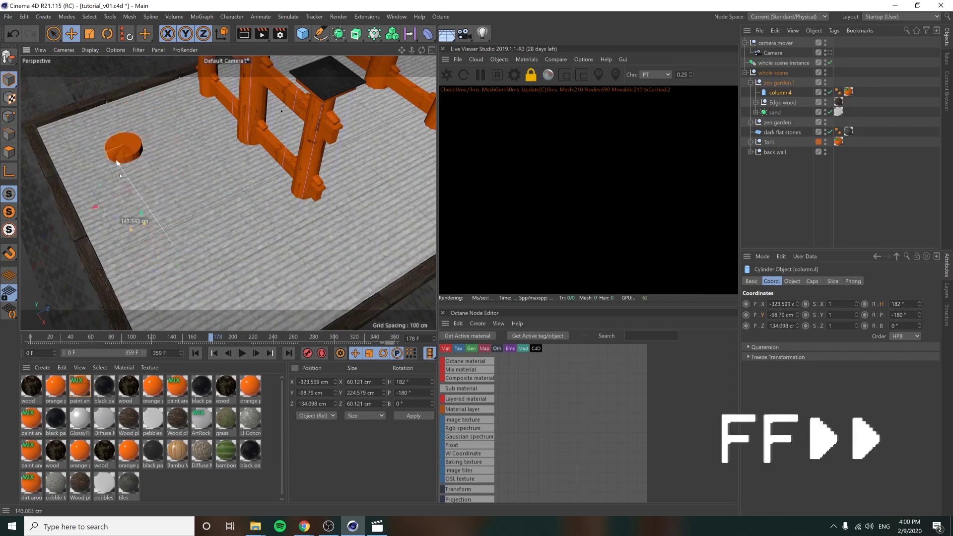
scroll(112, 197, "down", 5)
left_click(792, 281)
left_click_drag(832, 304, 832, 288)
Step: Duplicate the sunken column beside the first one on the sand, giving the copies different radii
left_click_drag(83, 183, 117, 198, "ctrl")
left_click_drag(115, 223, 85, 236, "ctrl")
left_click_drag(832, 304, 832, 315)
left_click(779, 122)
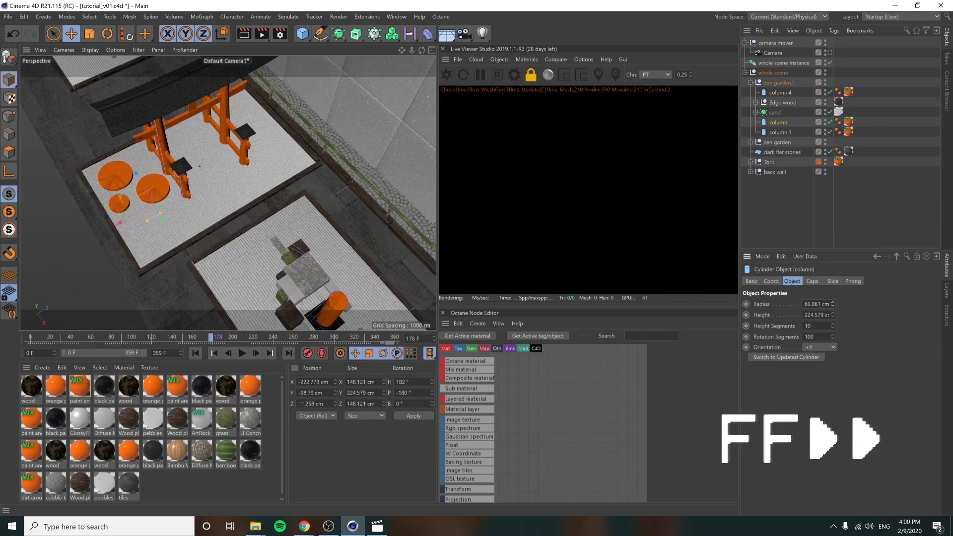
left_click(781, 132, "ctrl")
left_click_drag(121, 183, 153, 217, "ctrl")
Step: Place further column copies across the rest of the Torii garden, varying their radii, with the last one about 61 cm
left_click(259, 178)
left_click_drag(126, 269, 224, 188)
left_click_drag(258, 134, 253, 102, "ctrl")
left_click_drag(238, 189, 209, 174, "alt")
left_click_drag(833, 304, 833, 293)
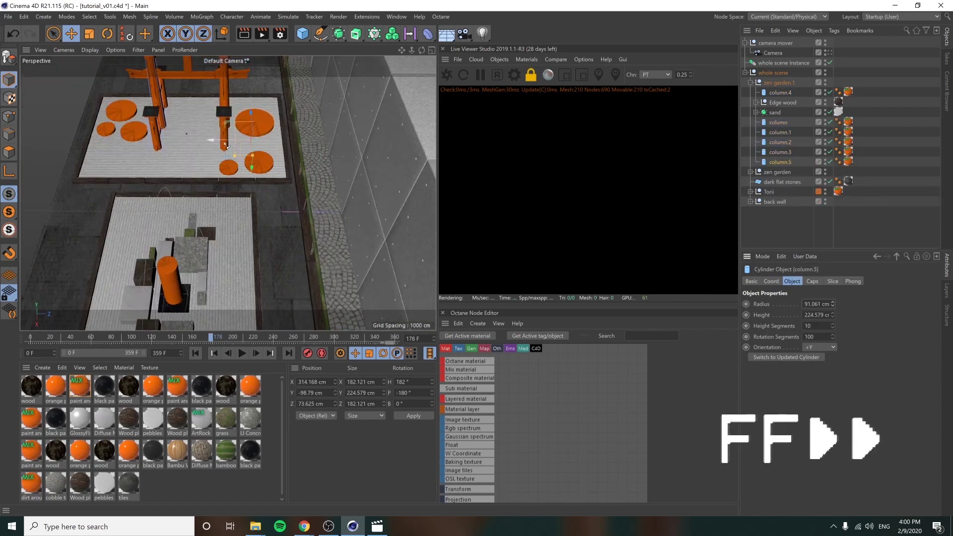
left_click_drag(211, 140, 152, 140, "ctrl")
left_click_drag(195, 113, 196, 131)
Step: Check the column layout beneath the Torii gate through the scene camera and return to the free perspective view
left_click(829, 52)
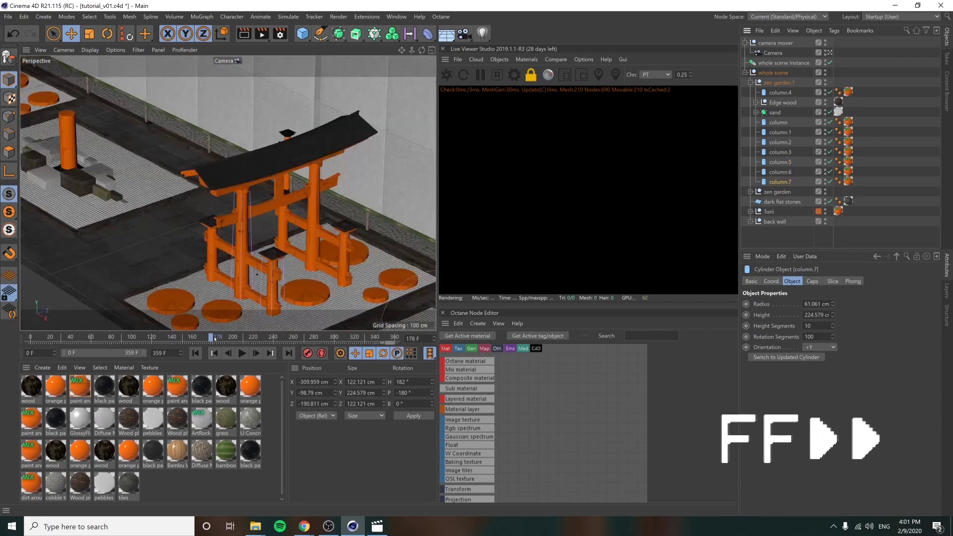
left_click(830, 52)
left_click_drag(258, 179, 211, 144, "alt")
scroll(214, 215, "up", 3)
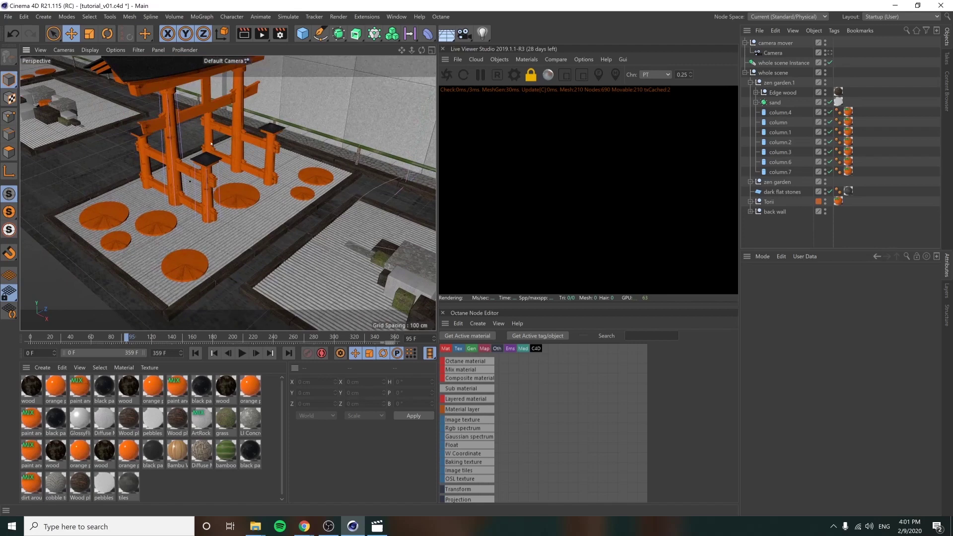
Step: Add a MoGraph Fracture object inside zen garden.1 and set its position to 0 cm on all axes
left_click(202, 16)
left_click(218, 69)
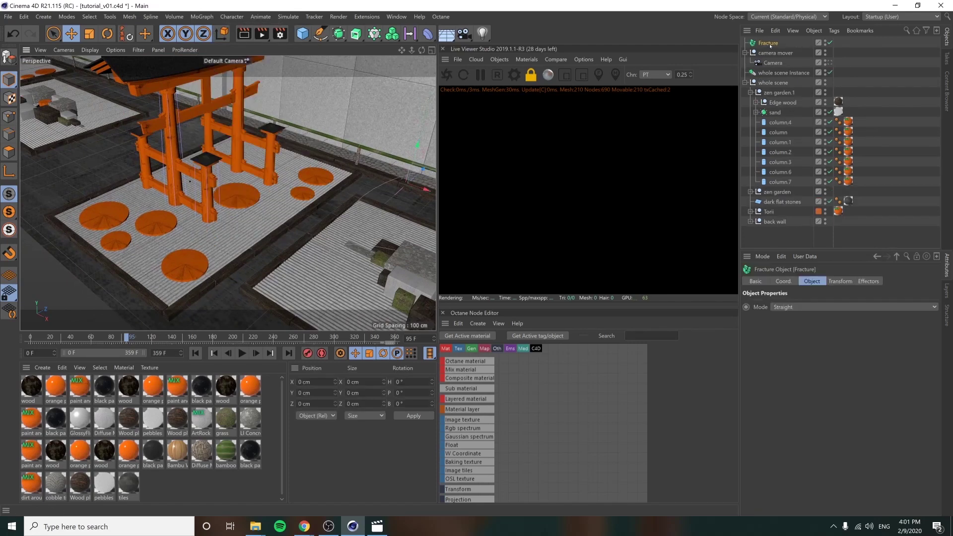
left_click_drag(777, 117, 788, 118)
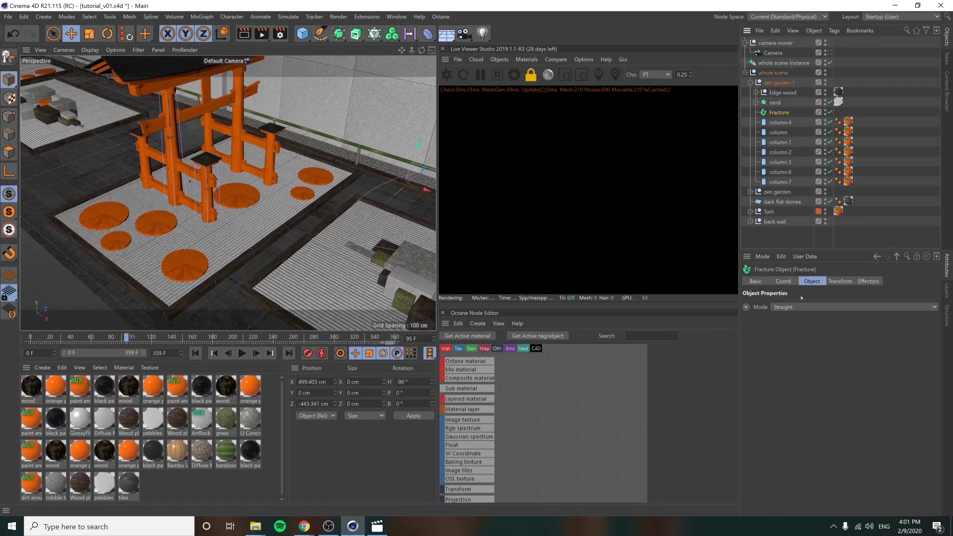
left_click(783, 281)
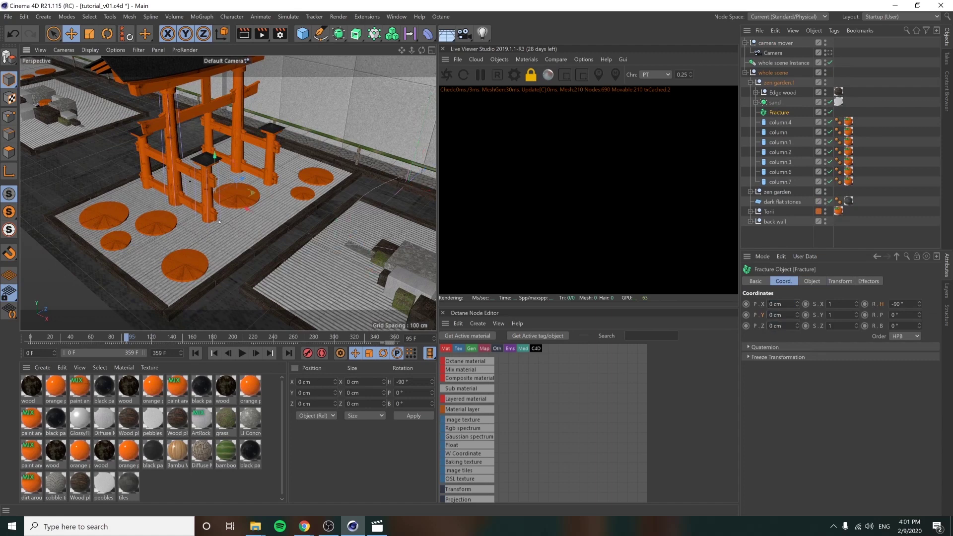
left_click_drag(219, 222, 205, 219, "alt")
Step: Rename the Fracture object as columns and place all the Torii garden's column cylinders inside it
double_click(790, 113)
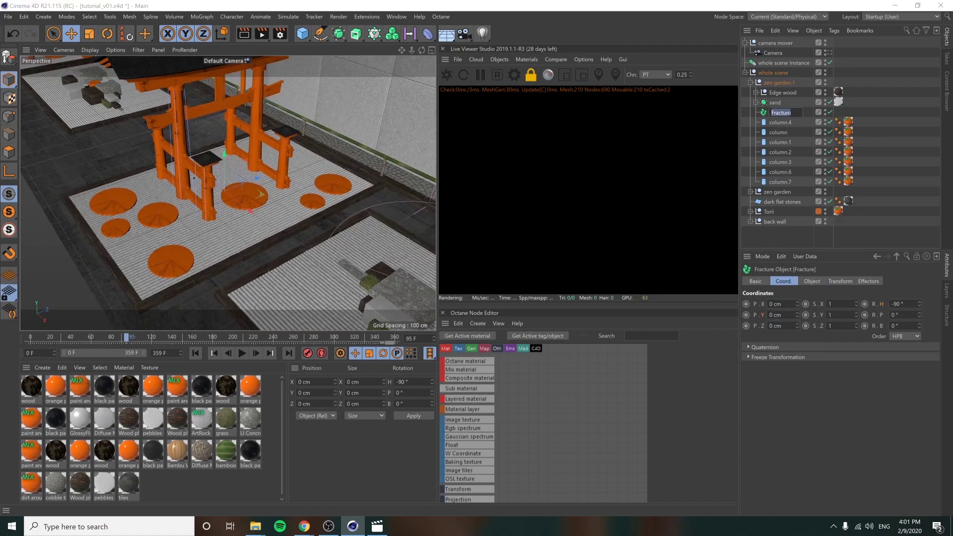
type("columns")
key("Return")
left_click(791, 123)
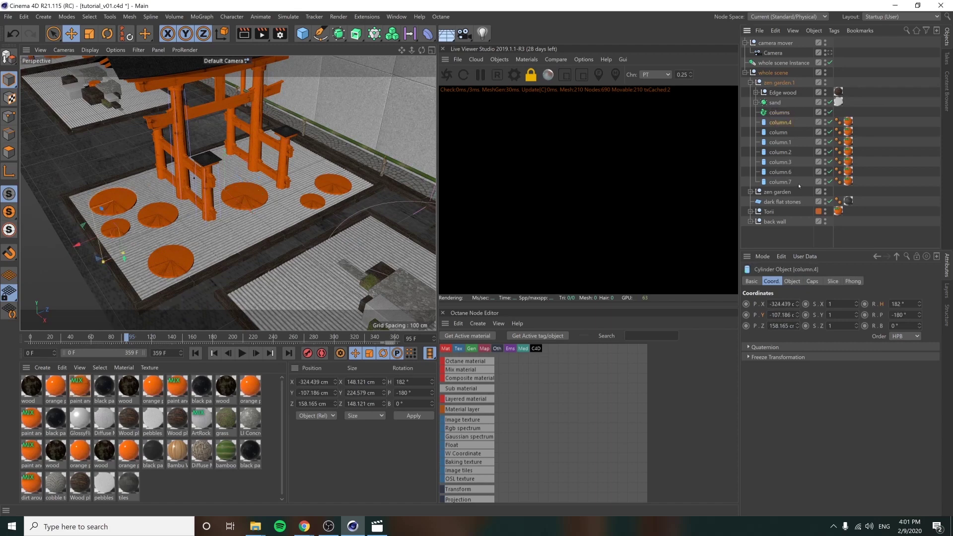
left_click(790, 182, "shift")
left_click_drag(790, 114, 788, 114)
left_click(758, 122)
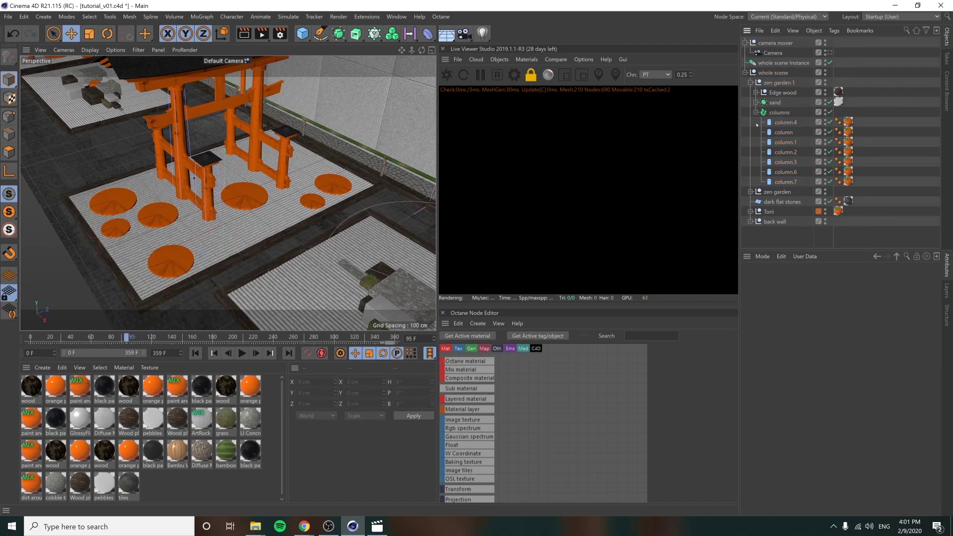
left_click(756, 113)
Step: Copy the rocks mover effector from the original zen garden into zen garden.1 and rename the copy as columns mover
left_click(751, 123)
left_click(791, 189)
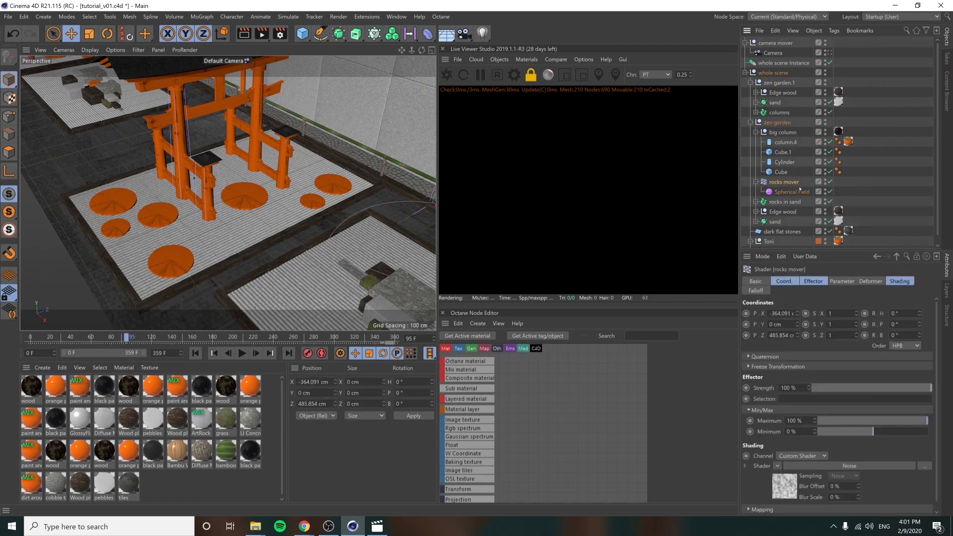
left_click_drag(779, 112, 781, 108, "ctrl")
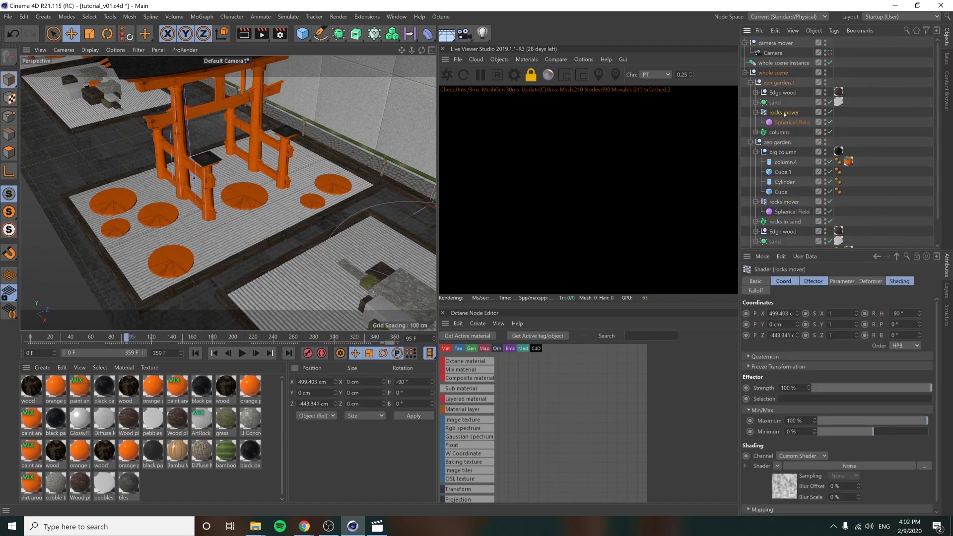
double_click(785, 113)
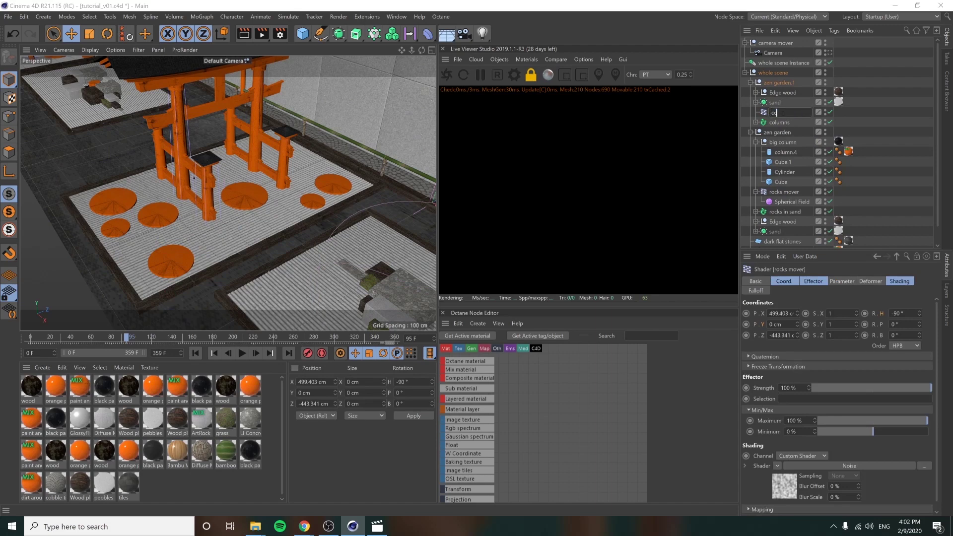
type("columns mover")
key("Return")
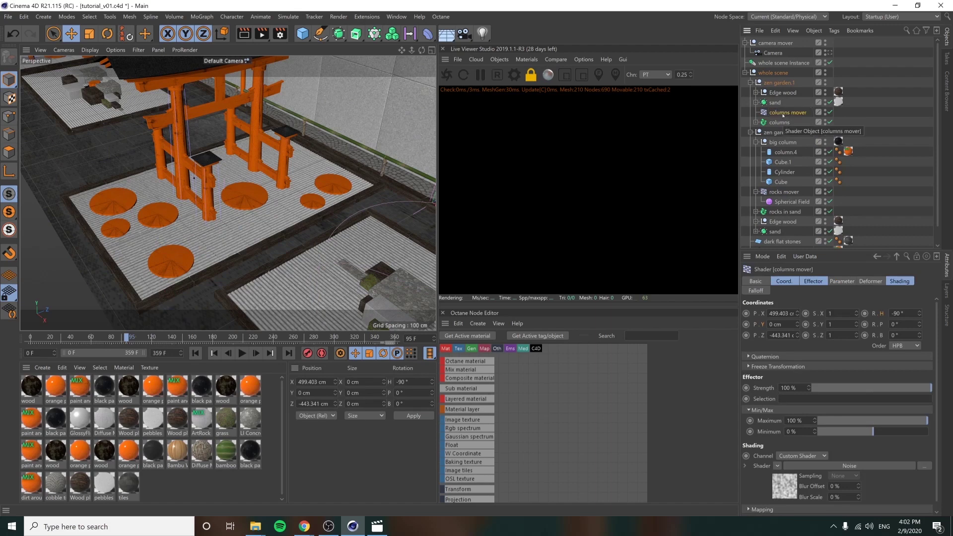
Step: Assign the columns mover effector to the columns Fracture object
left_click(777, 123)
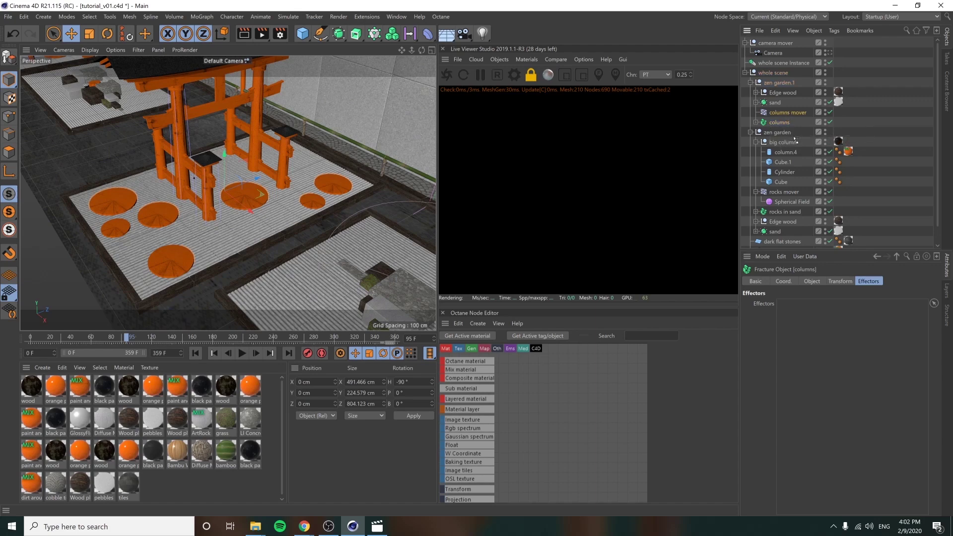
left_click_drag(802, 333, 799, 331)
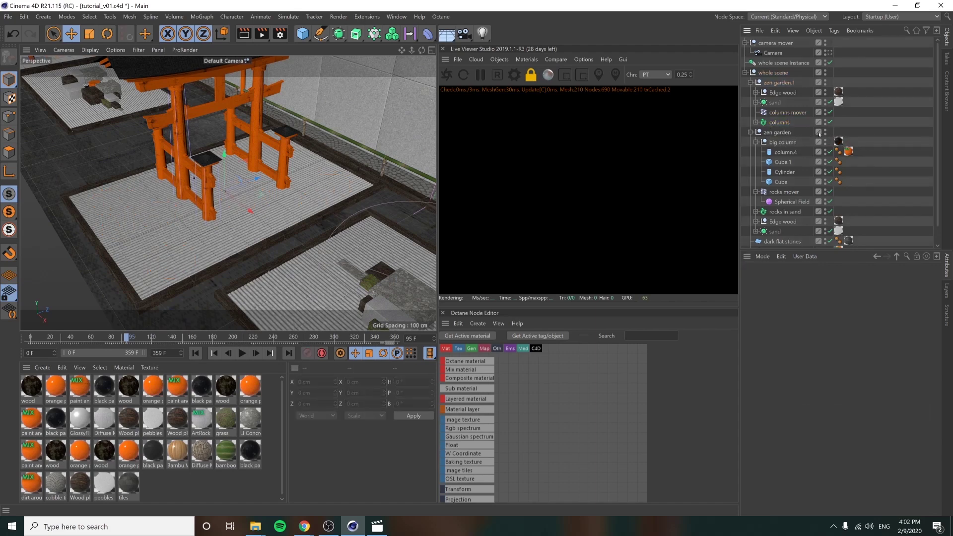
left_click(819, 283)
left_click(841, 282)
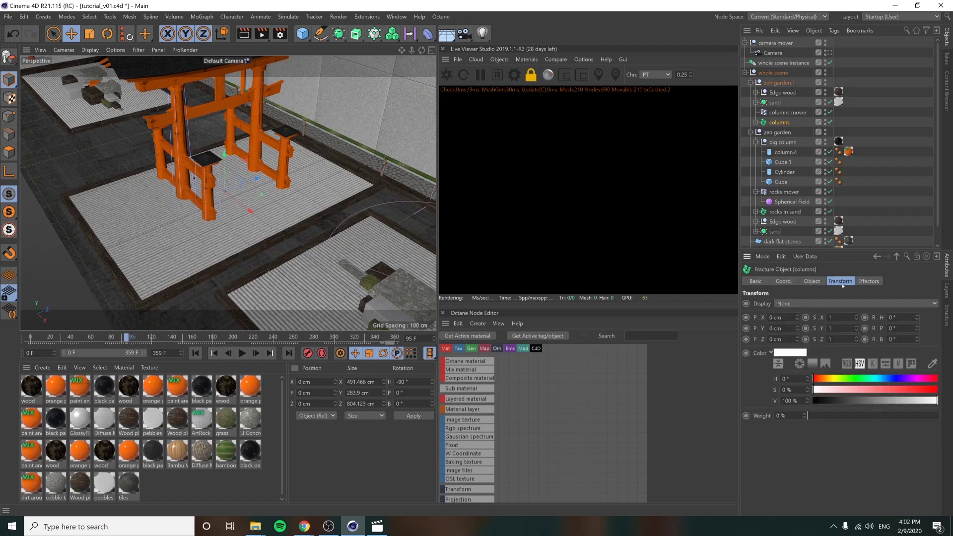
left_click(785, 282)
Step: Set the columns mover effector's Y position offset to -125 cm
left_click(780, 114)
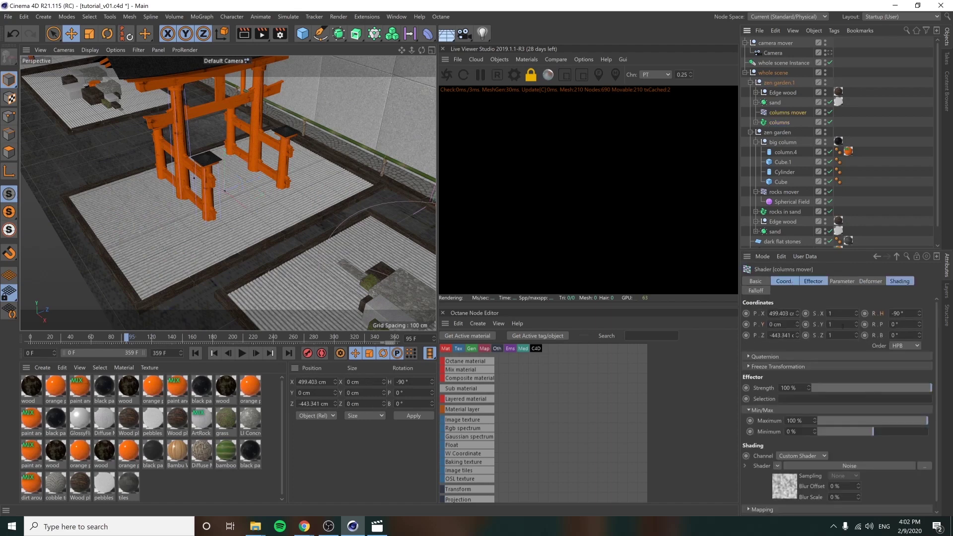
left_click(841, 281)
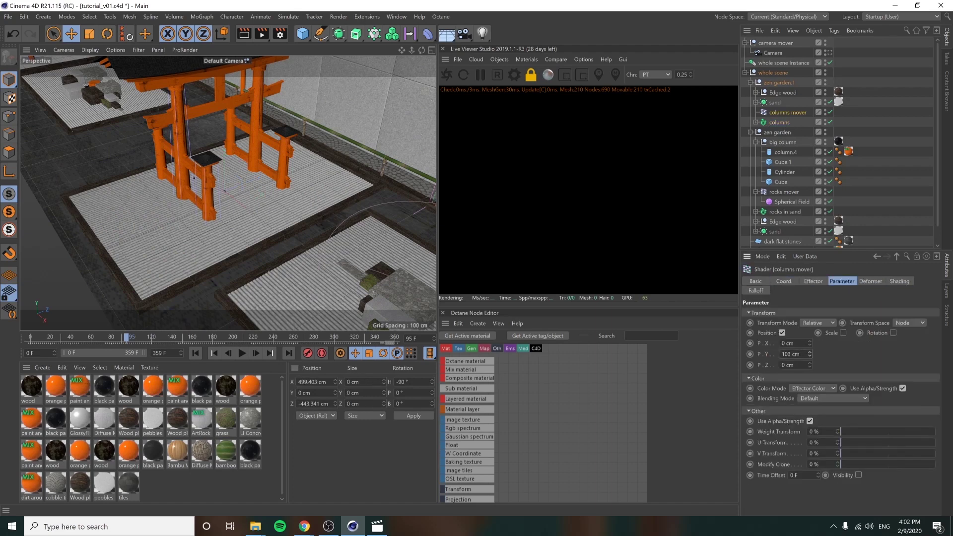
left_click_drag(809, 354, 810, 422)
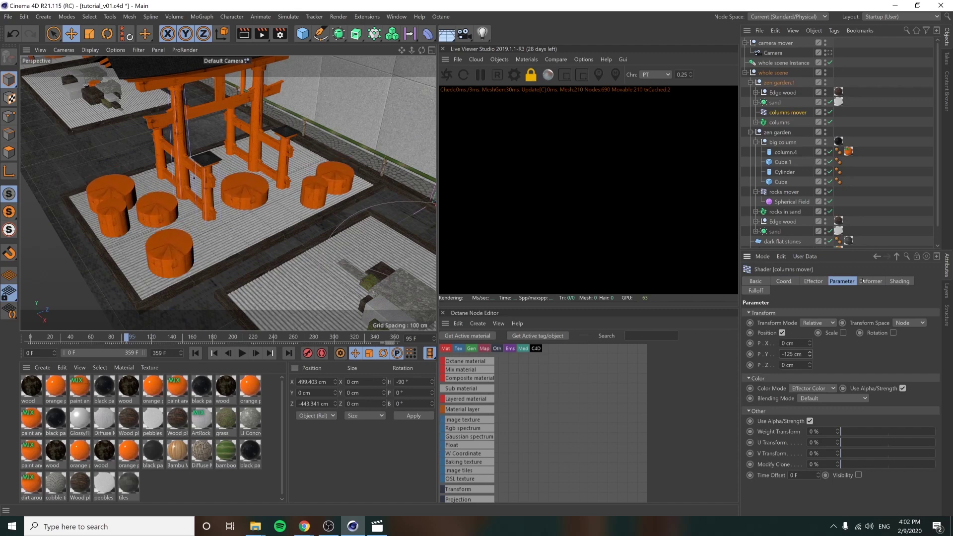
Step: Adjust the Noise shader of columns mover to -11% brightness and 38% contrast
left_click(911, 283)
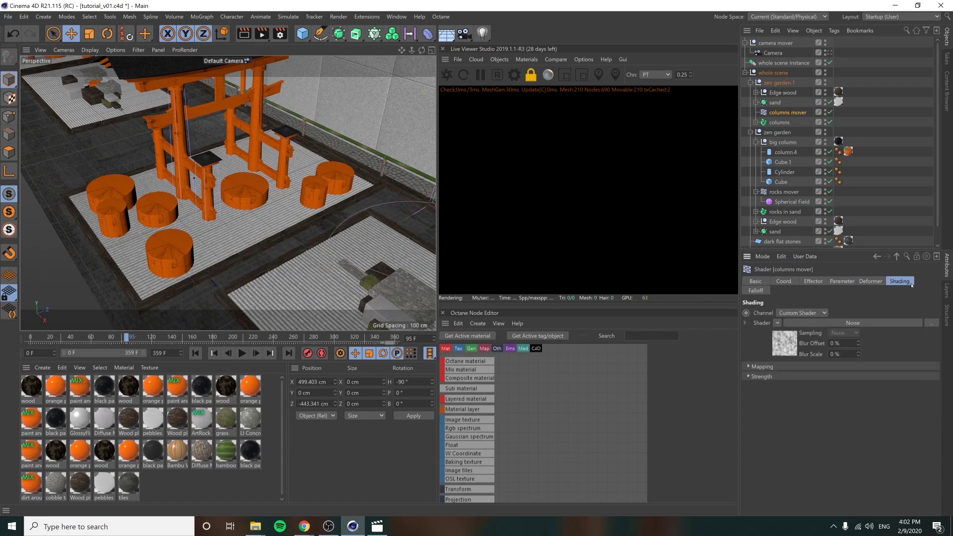
left_click_drag(879, 250, 878, 170)
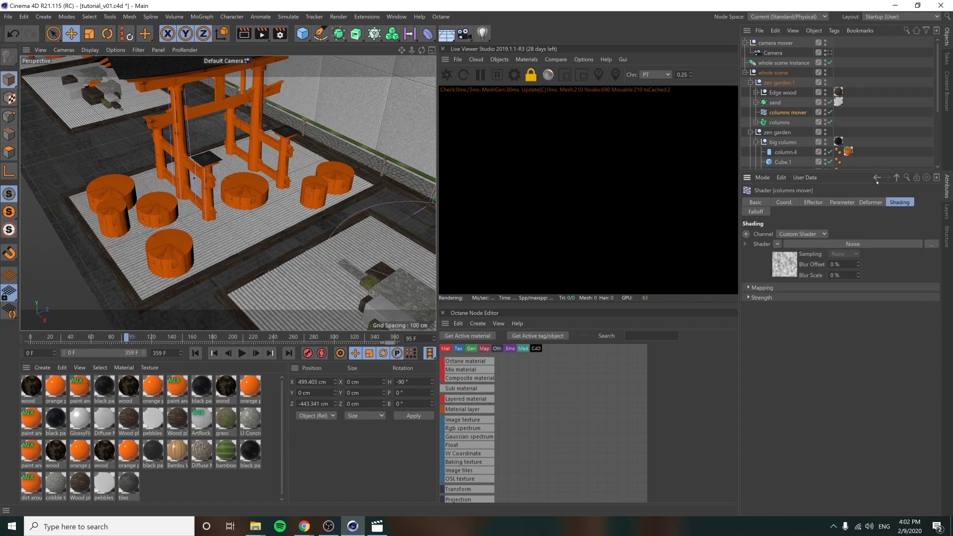
left_click(786, 267)
left_click_drag(937, 282, 936, 299)
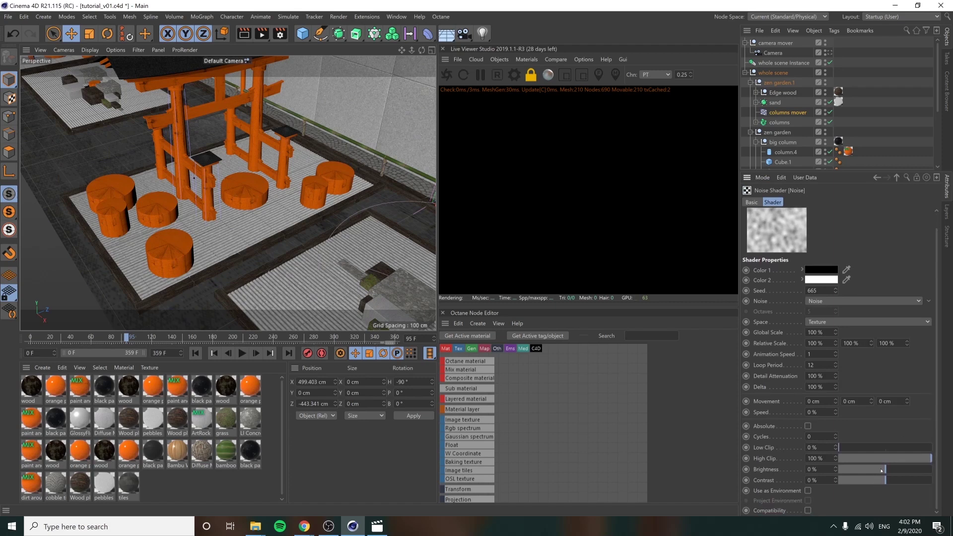
left_click_drag(882, 470, 877, 470)
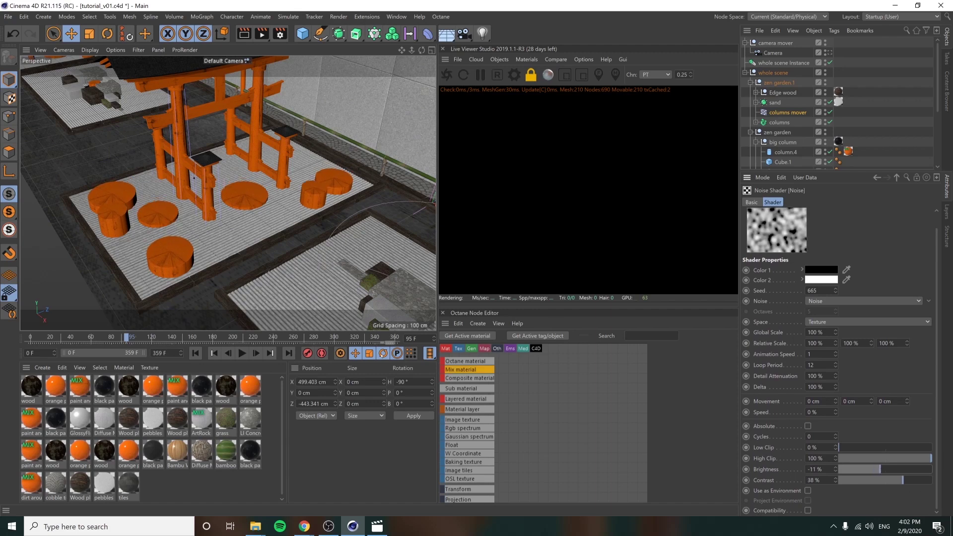
Step: Scrub and play the animation to examine how the columns rise and sink in the sand
mouse_move(358, 339)
left_mouse_down()
mouse_move(43, 335)
mouse_move(344, 339)
left_mouse_up()
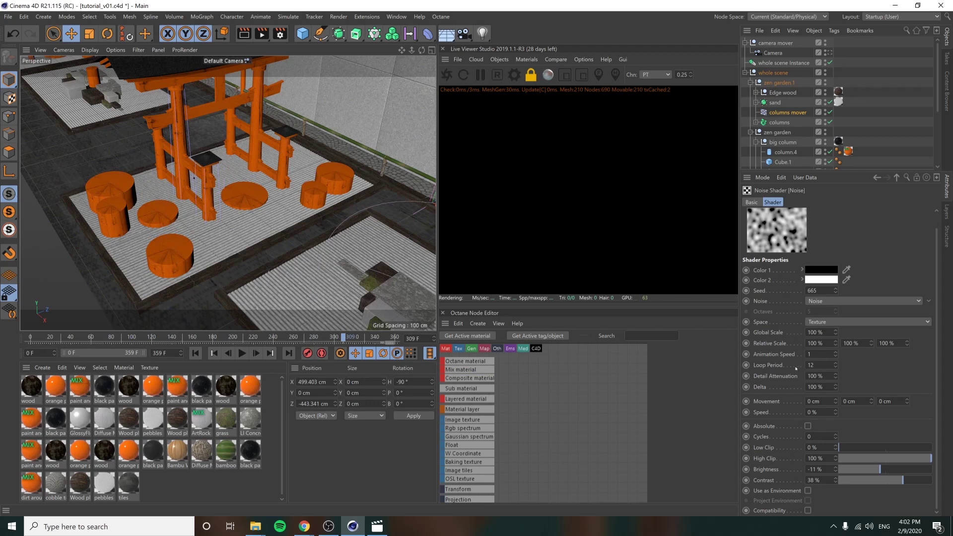
key("F8")
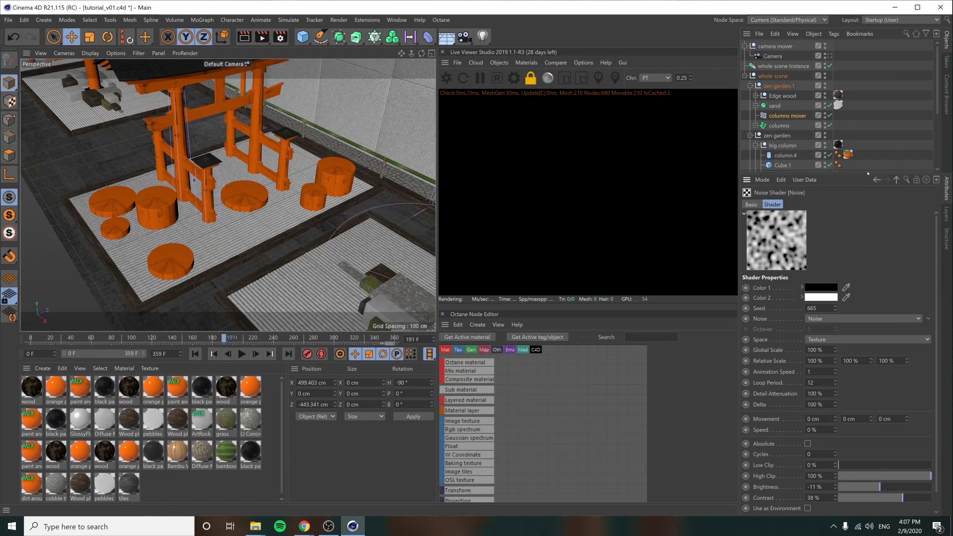
left_click_drag(868, 174, 816, 285)
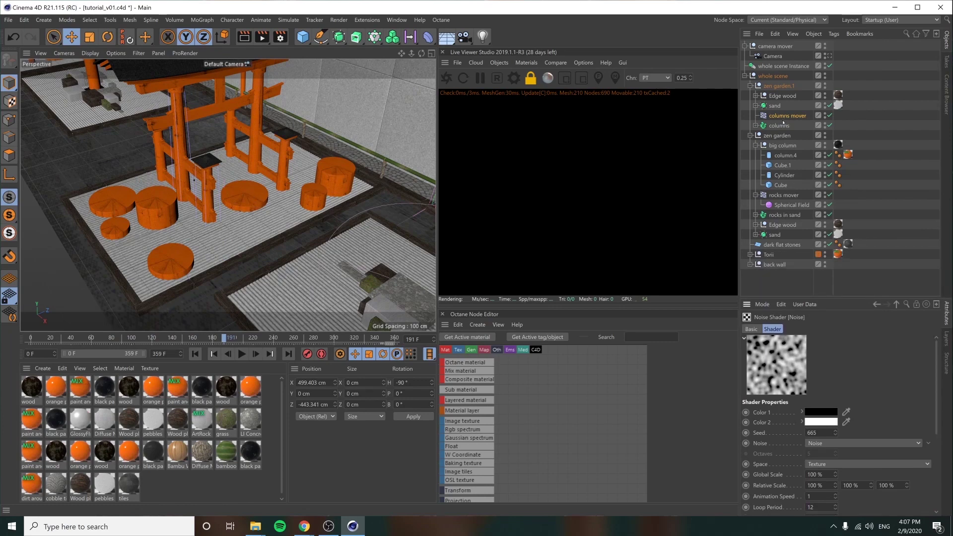
Step: Add a Formula effector to the columns Fracture object and place it above columns mover in zen garden.1
left_click(779, 126)
left_click(262, 21)
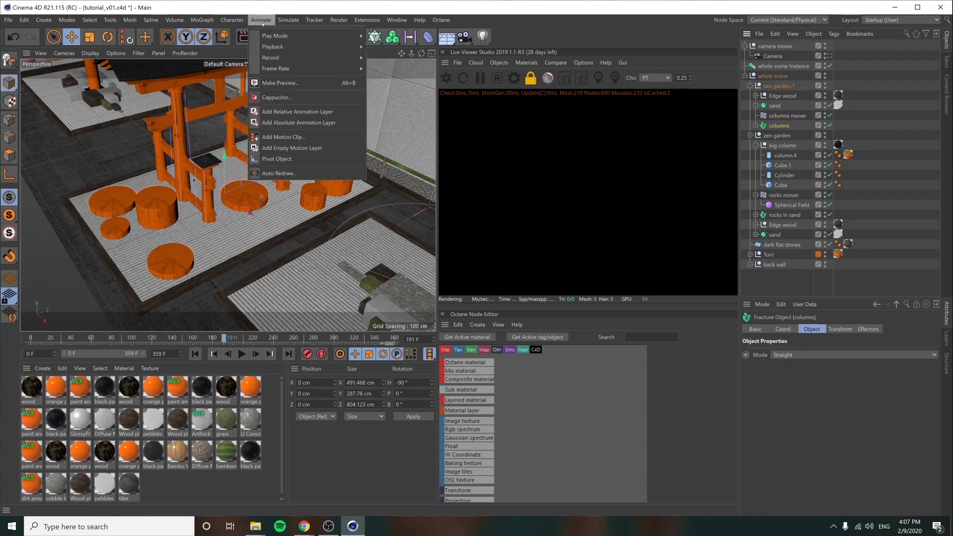
mouse_move(206, 21)
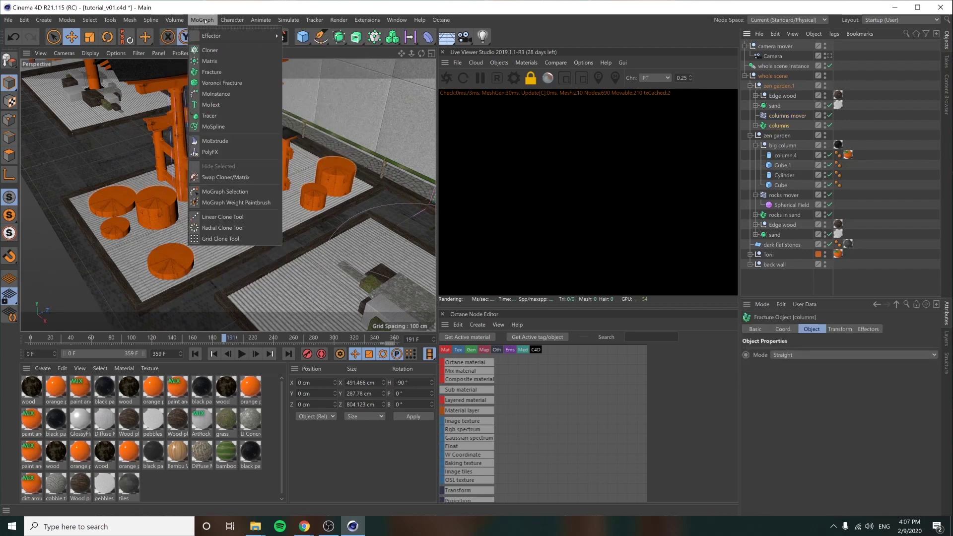
mouse_move(234, 36)
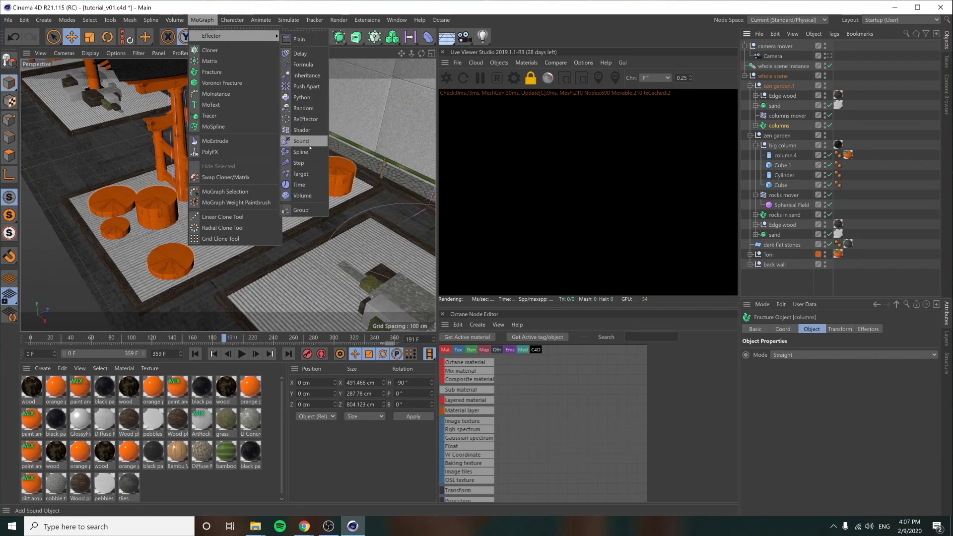
left_click(304, 65)
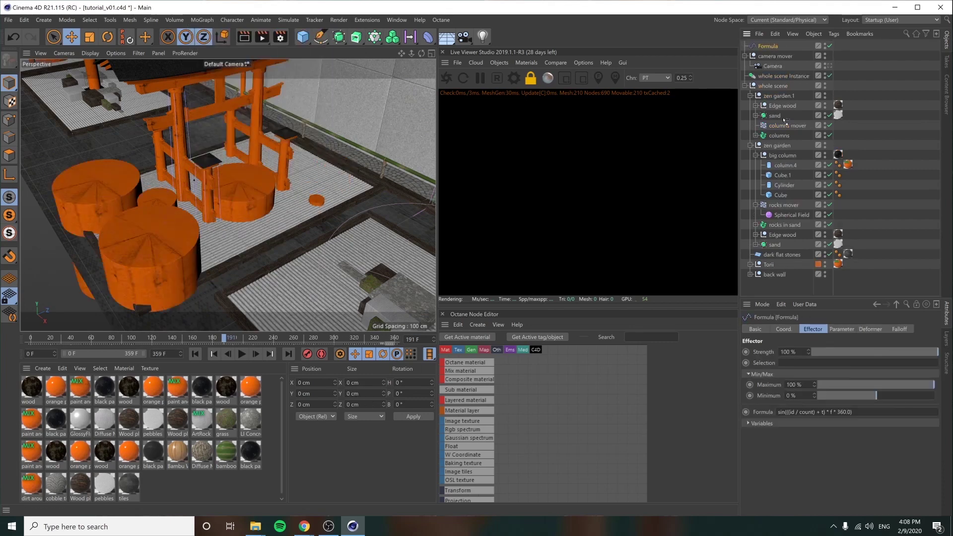
left_click_drag(784, 122, 784, 120)
left_click(784, 135)
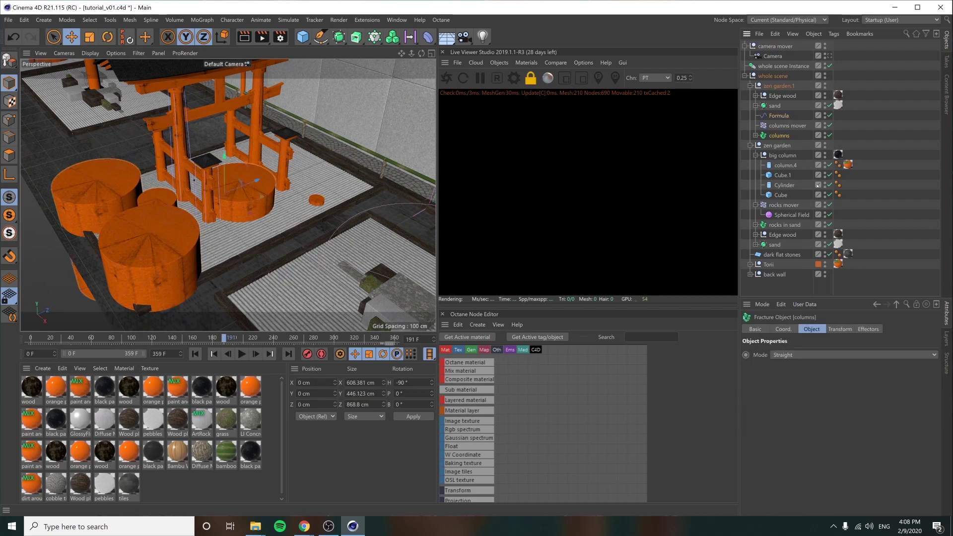
left_click(868, 329)
Step: Rename the Formula effector as random rotation
double_click(779, 116)
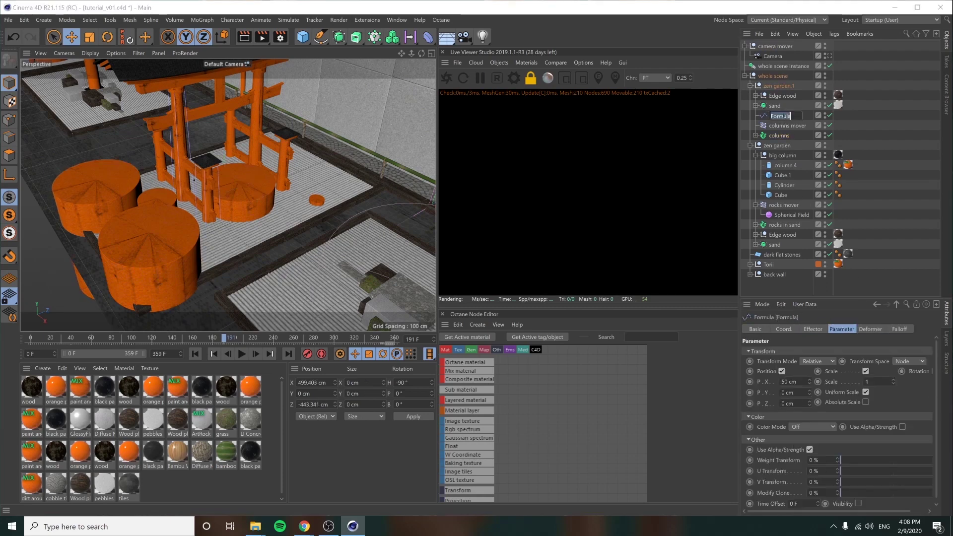
type("rendom")
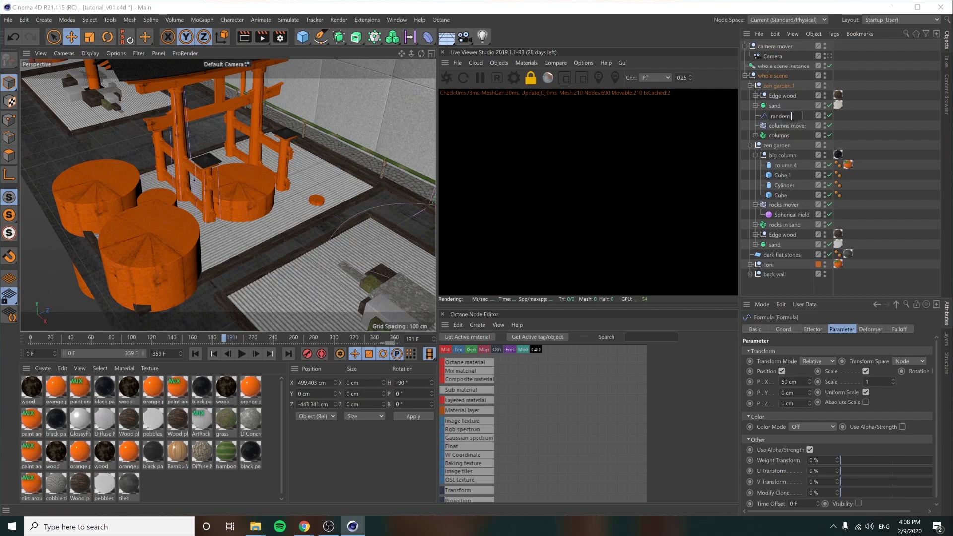
type(" rotation")
key("Return")
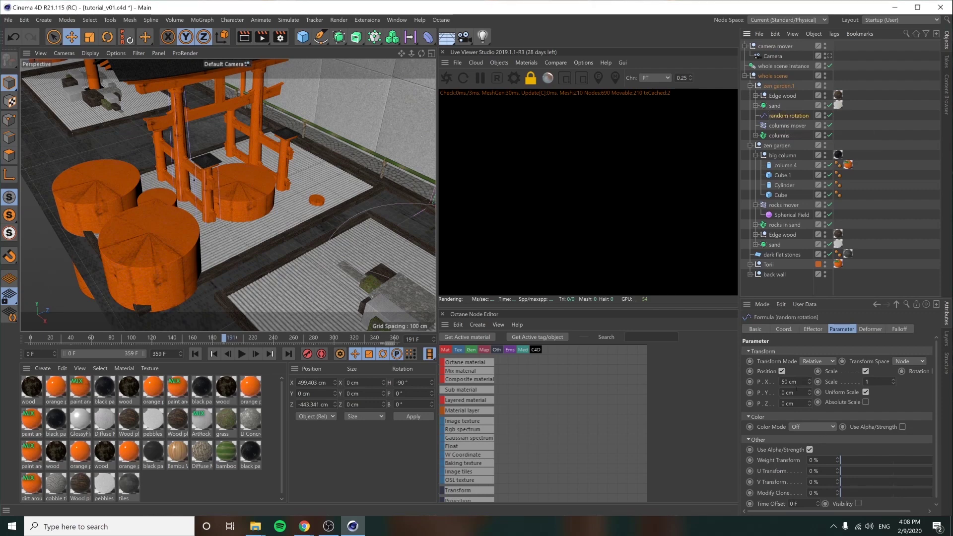
Step: Turn off position and scale for the random rotation effector, enable rotation and set its heading to 360°
left_click(782, 372)
left_click(846, 371)
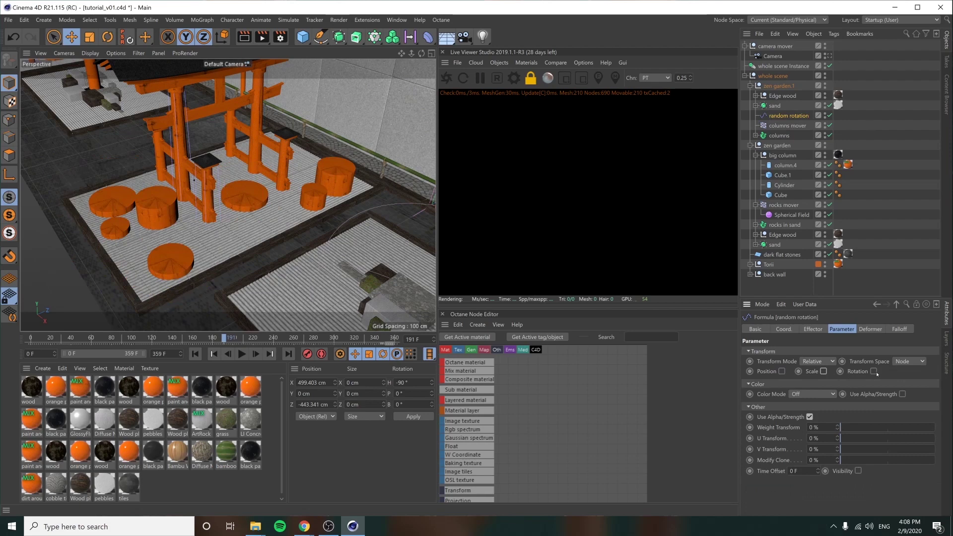
left_click(874, 371)
type("36")
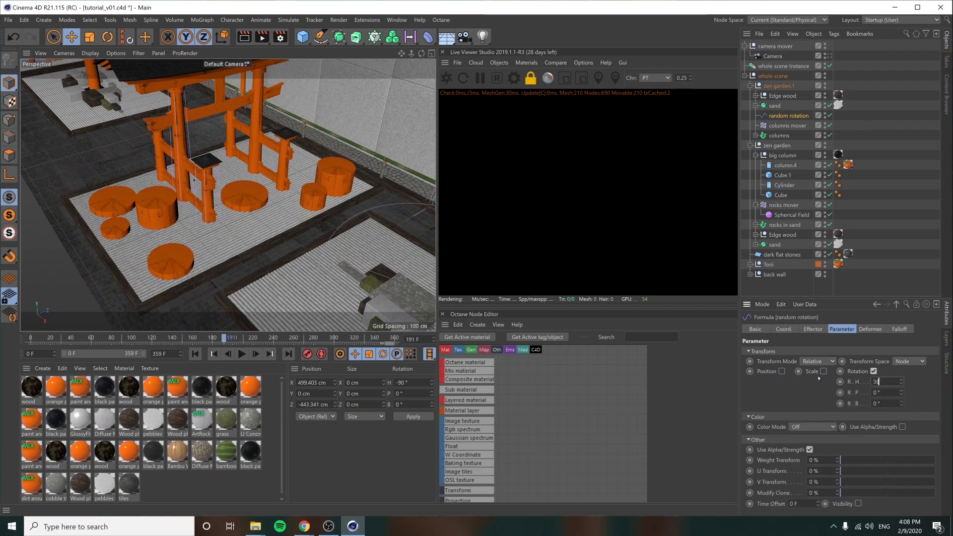
type("0")
key("Return")
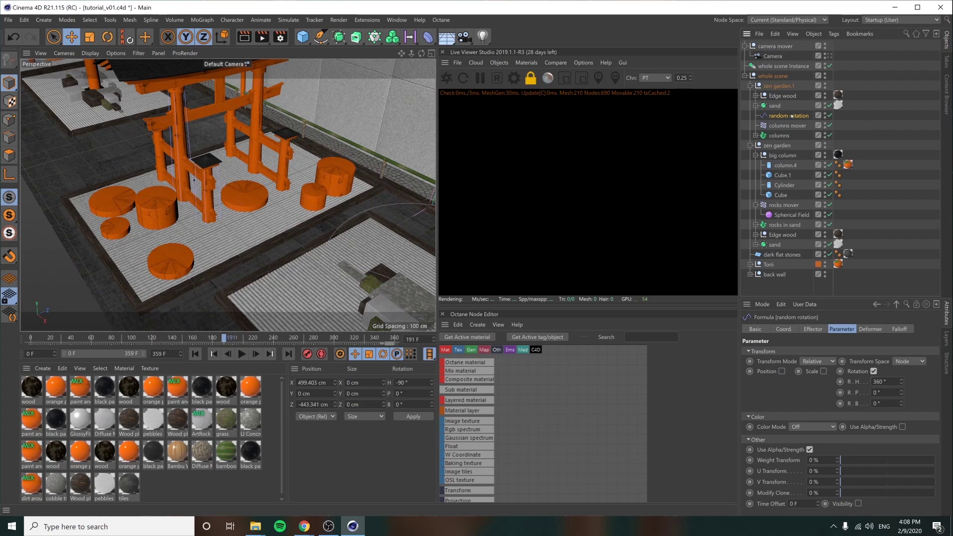
Step: Replace the random rotation effector's formula with t
left_click(806, 332)
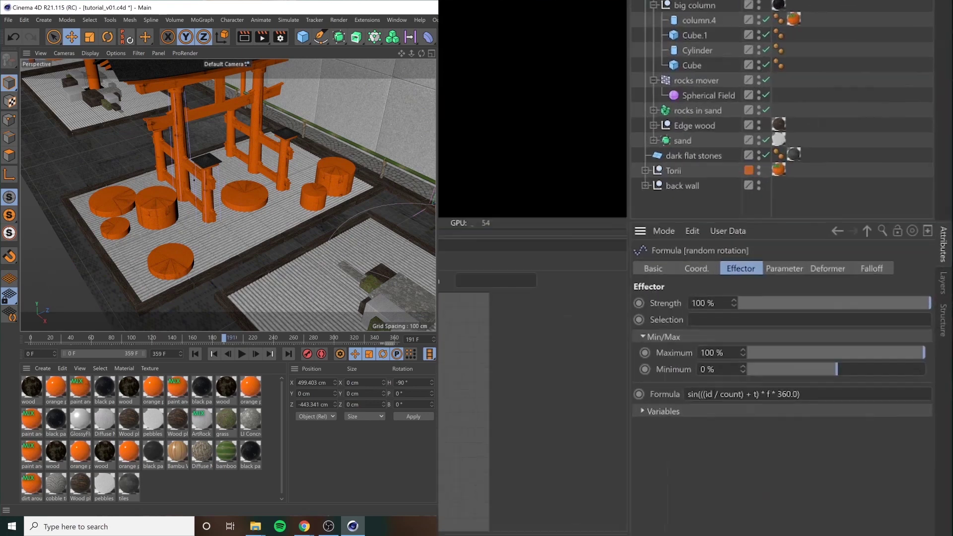
double_click(809, 411)
type("t")
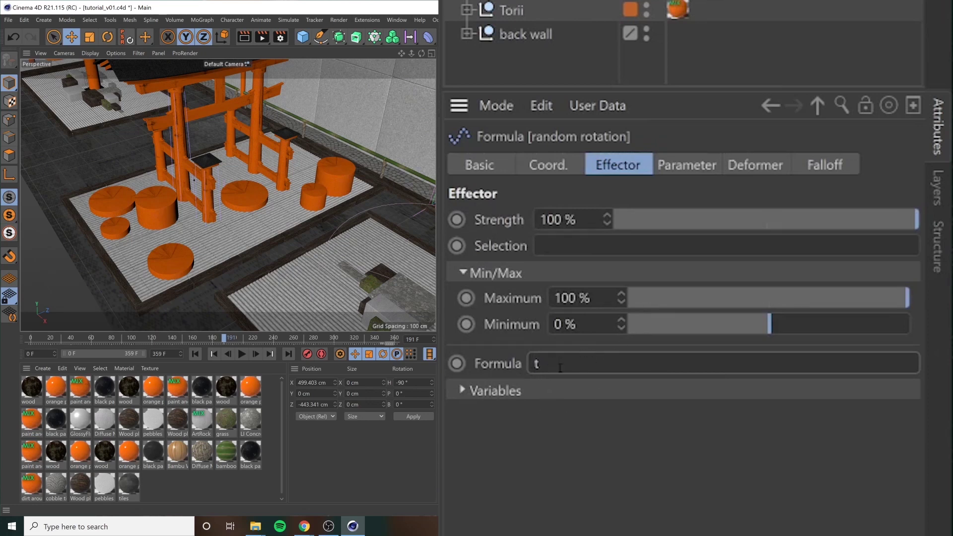
Step: Review the effector's formula and rotation settings, and play the animation to examine how fast the columns rotate
left_click(681, 168)
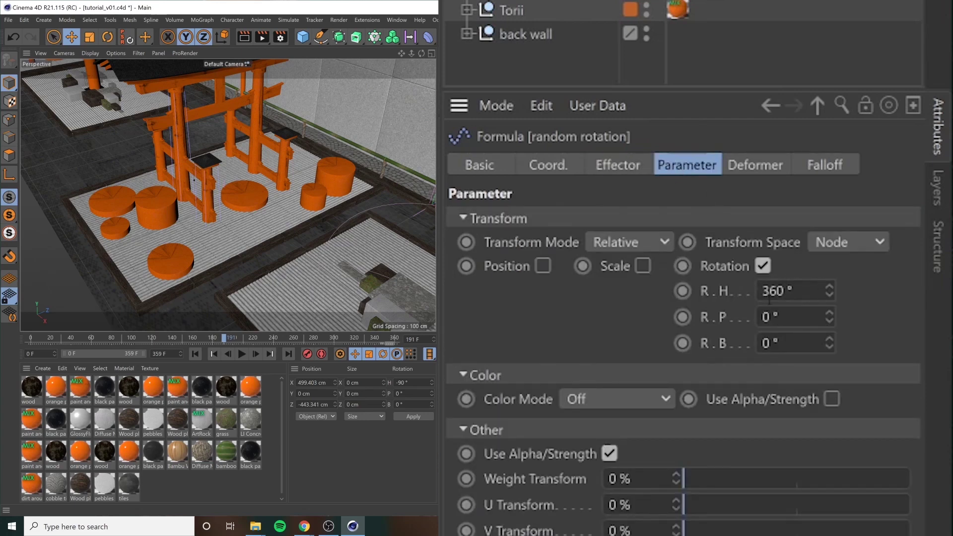
left_click(618, 168)
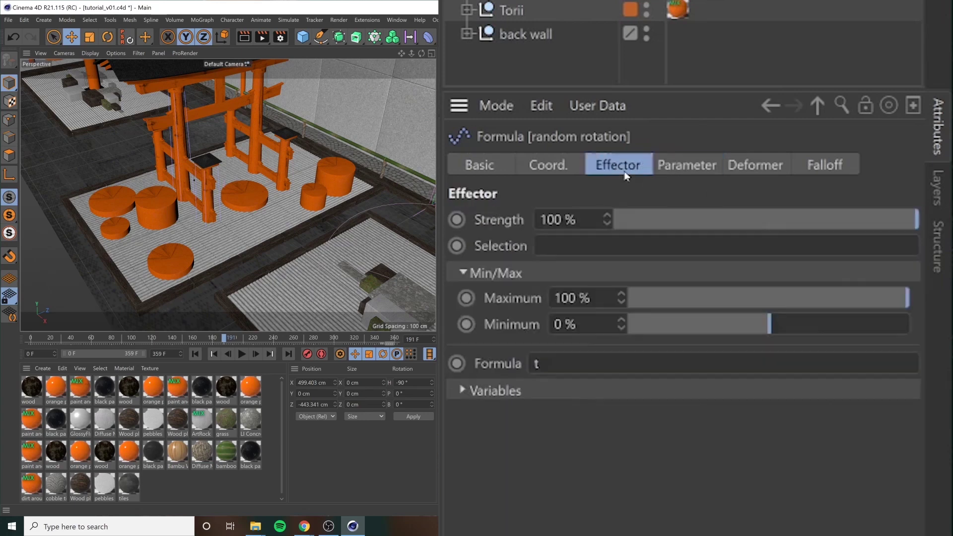
left_click(700, 172)
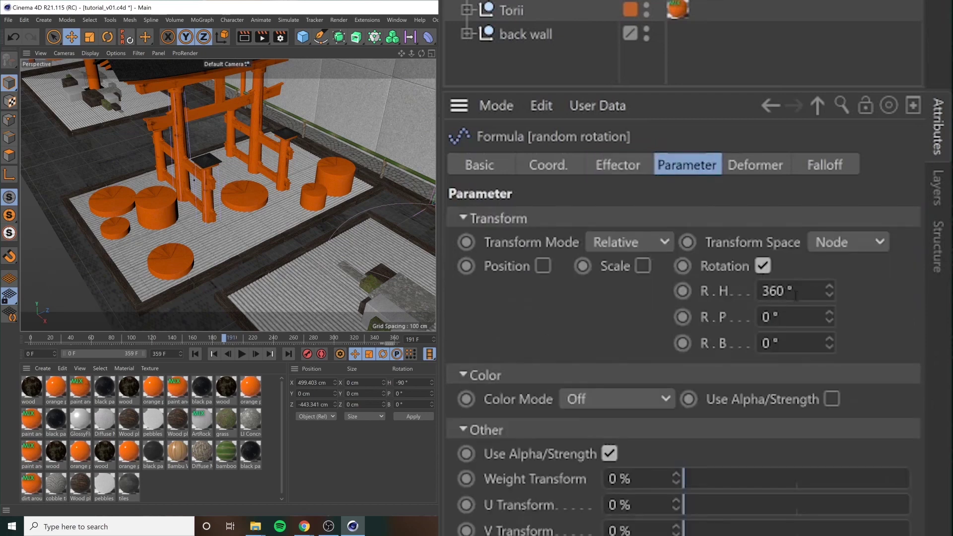
left_click_drag(32, 339, 61, 340)
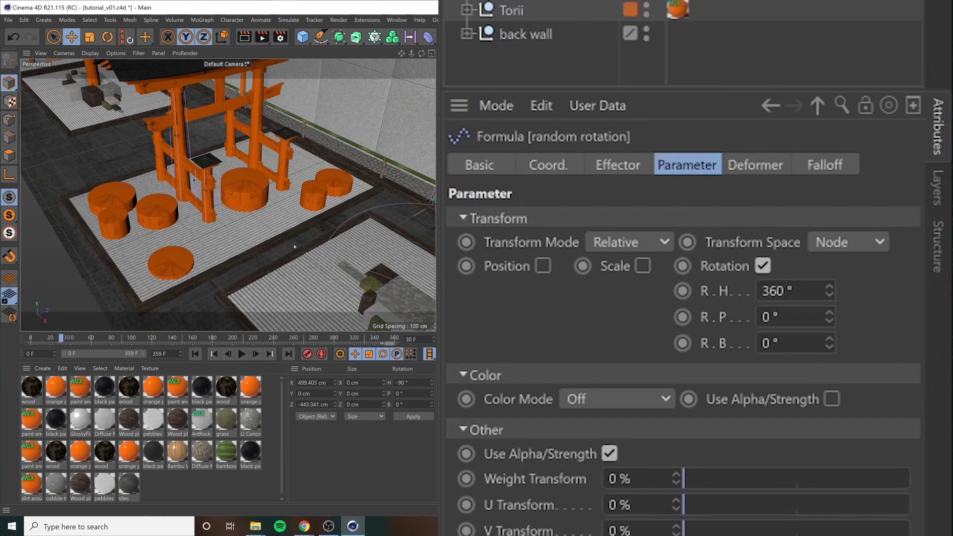
left_click(242, 354)
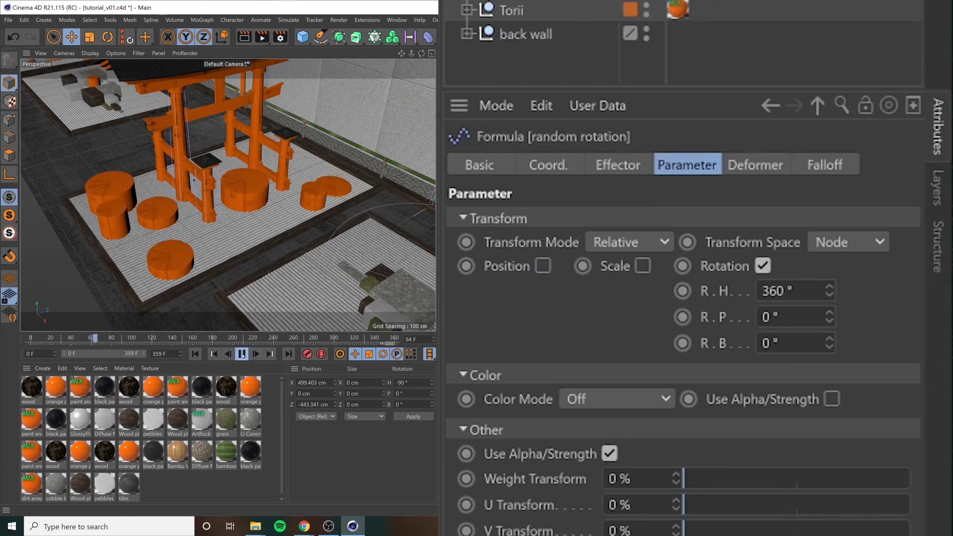
left_click(243, 355)
Step: Change the formula to t/2 and play the animation to check the rotation speed
left_click(618, 165)
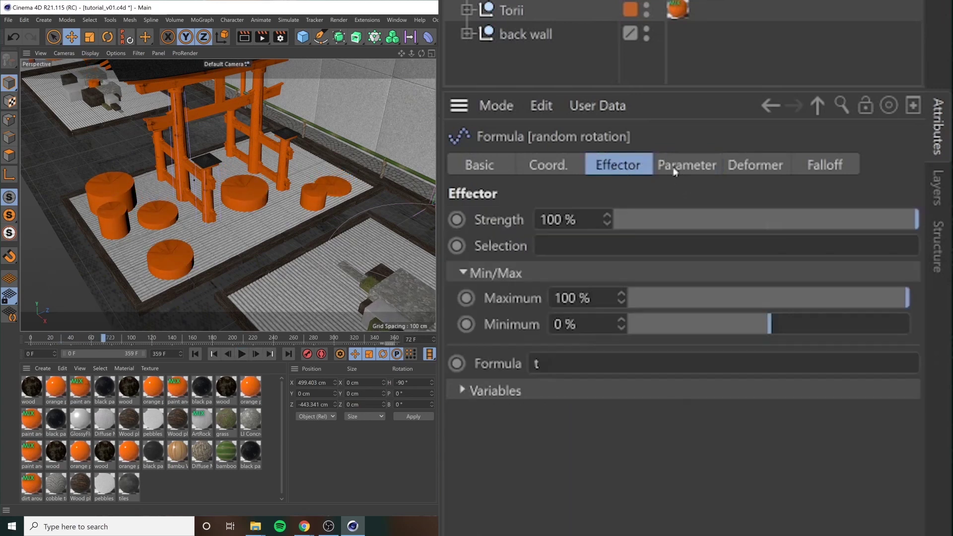
left_click(586, 366)
type("t/2")
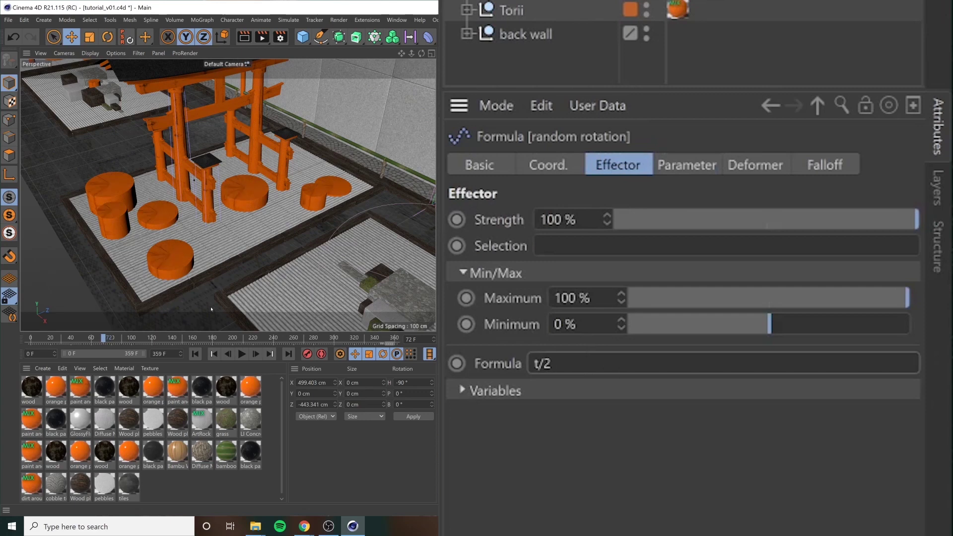
left_click(242, 354)
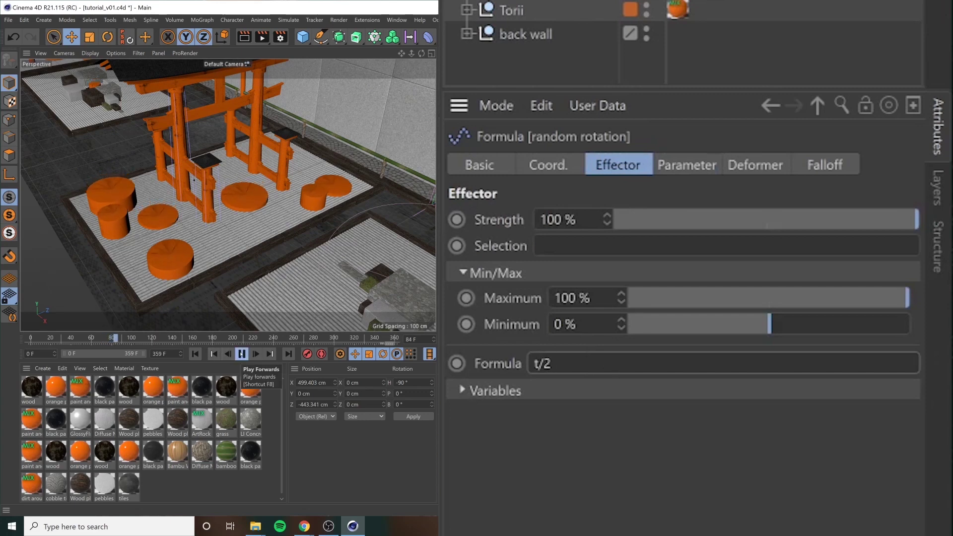
left_click(242, 354)
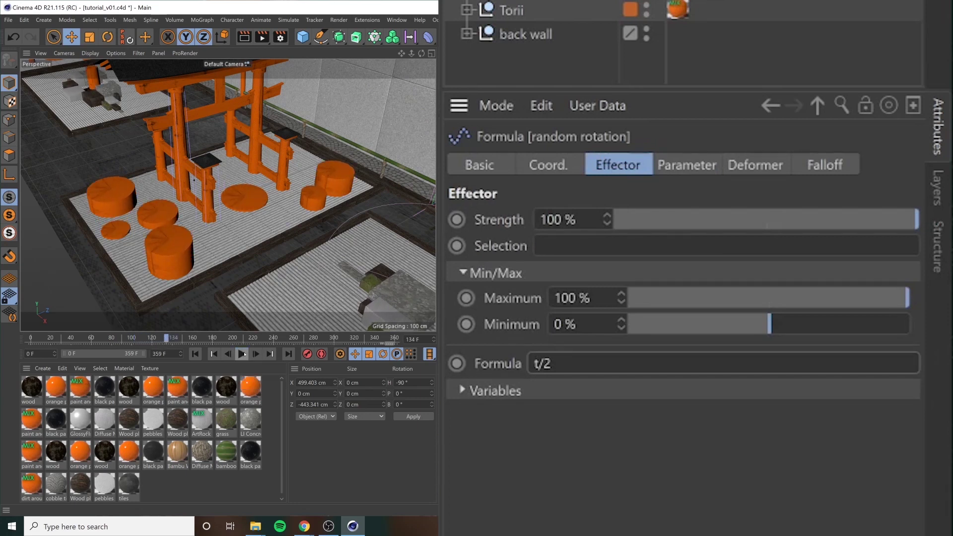
Step: Change the formula to t/6 and play the animation to check the slower rotation
left_click_drag(546, 367, 575, 367)
type("6")
left_click(241, 354)
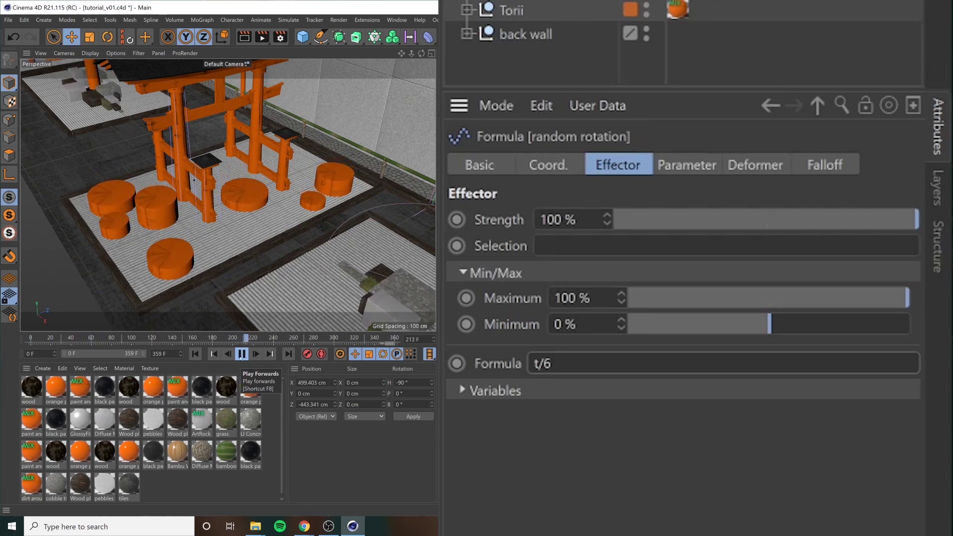
left_click(241, 354)
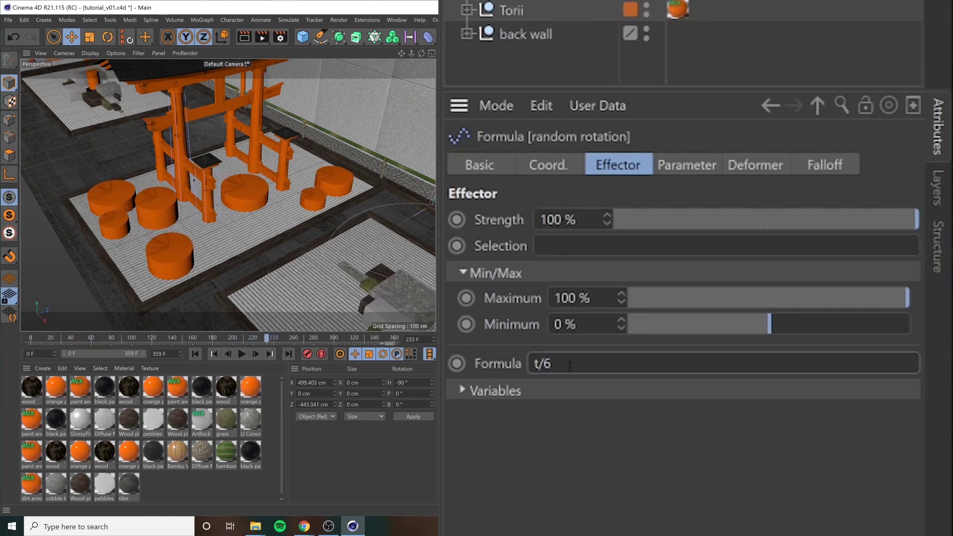
left_click(546, 367)
left_click(241, 354)
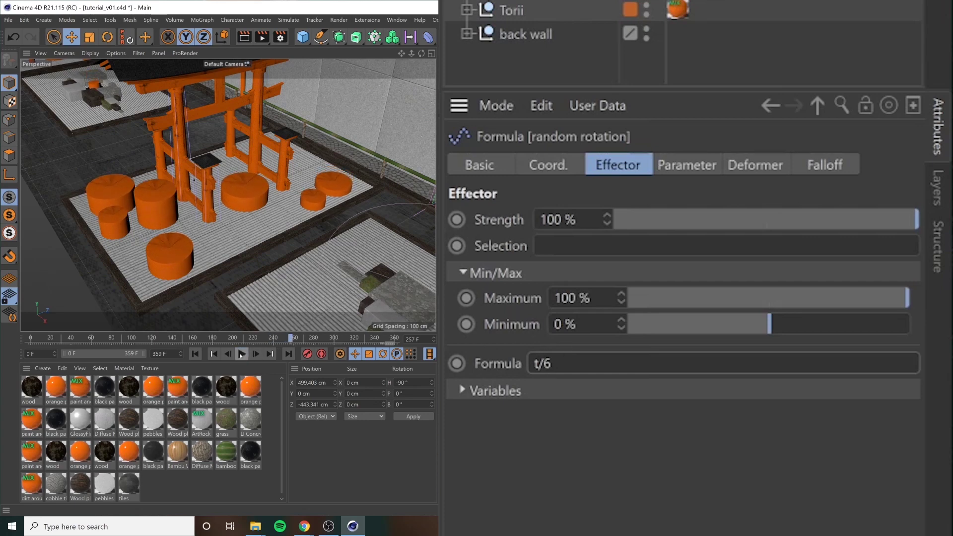
left_click(241, 355)
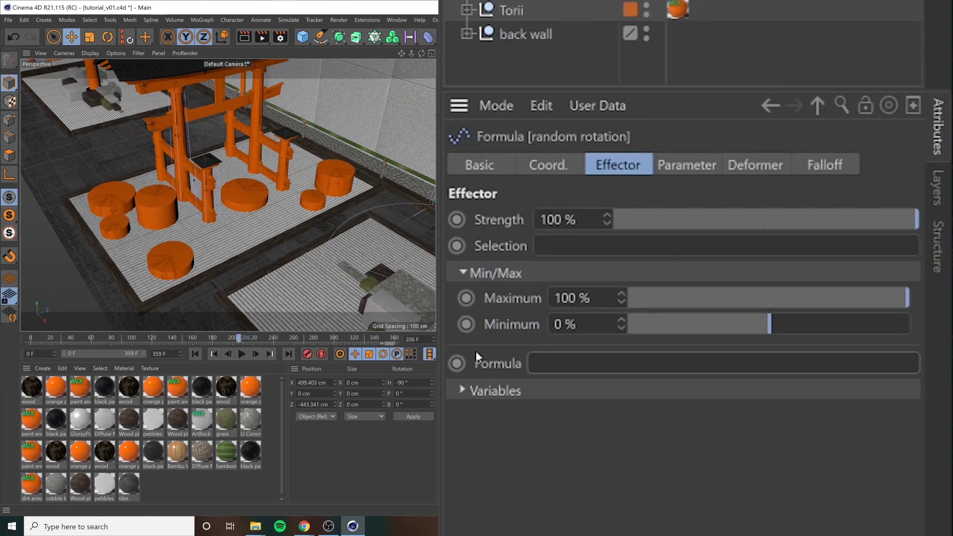
Step: Replace the random rotation effector's formula with round(rnd(1;12345))
type("rnd(1;12345)")
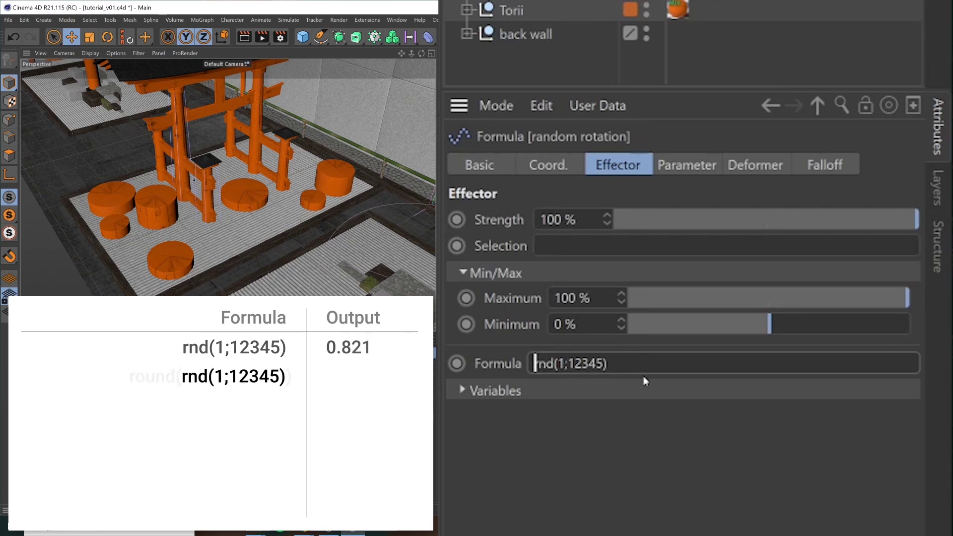
type("round(")
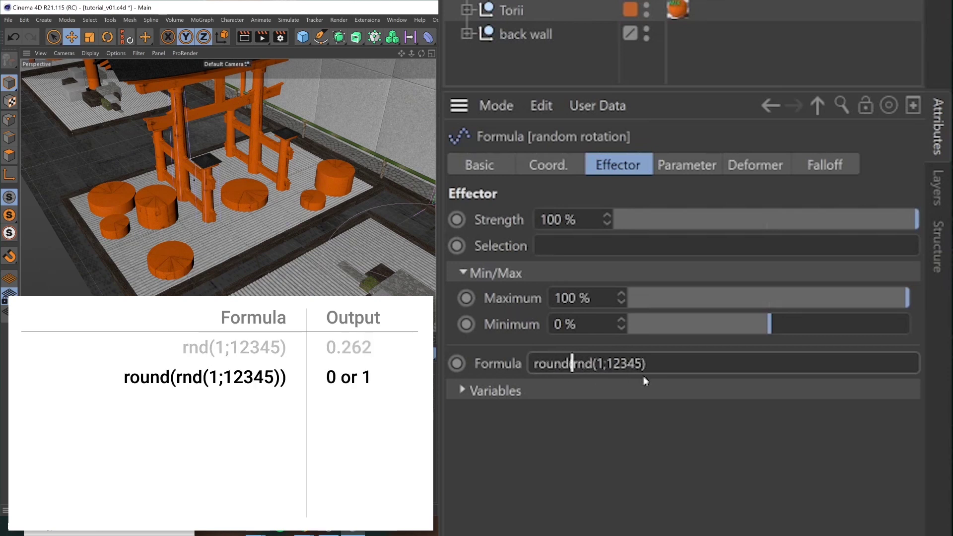
left_click(677, 372)
type(")")
key("Return")
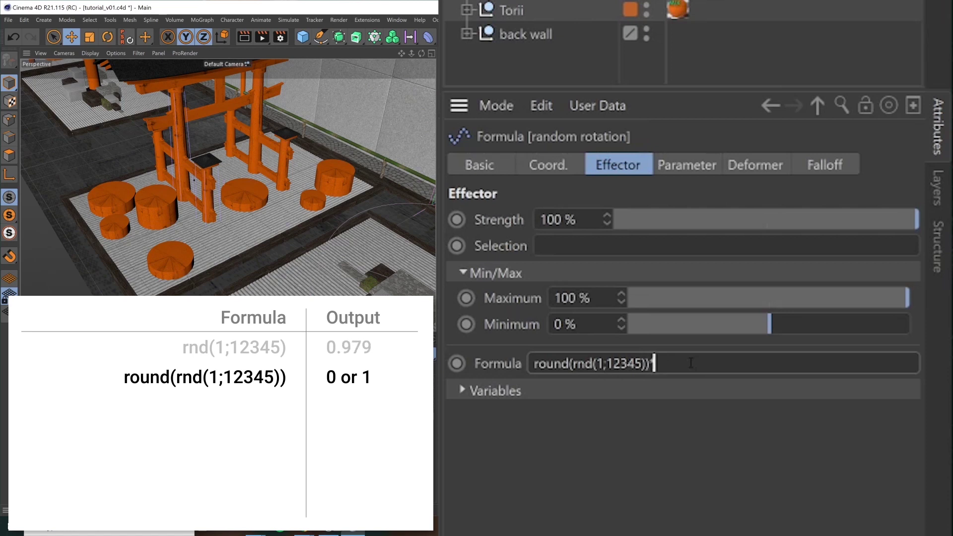
Step: Extend the formula to (round(rnd(1;12345))*2-1)*6
type("*2")
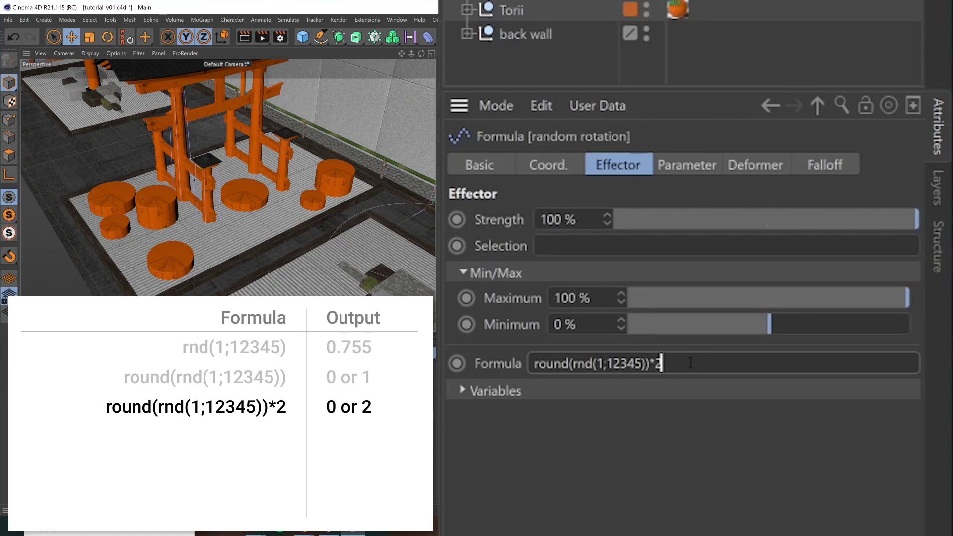
type("-1")
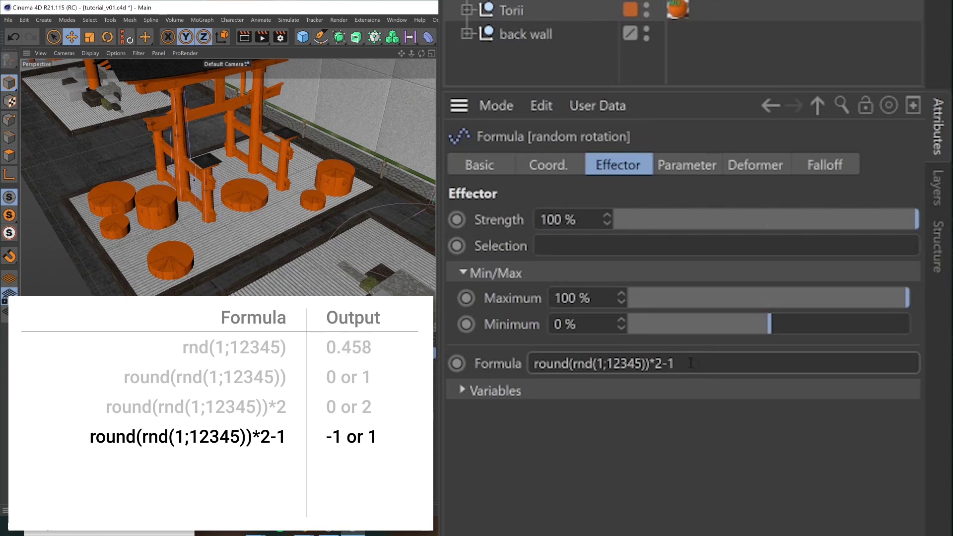
type(")")
key("Home")
type("(")
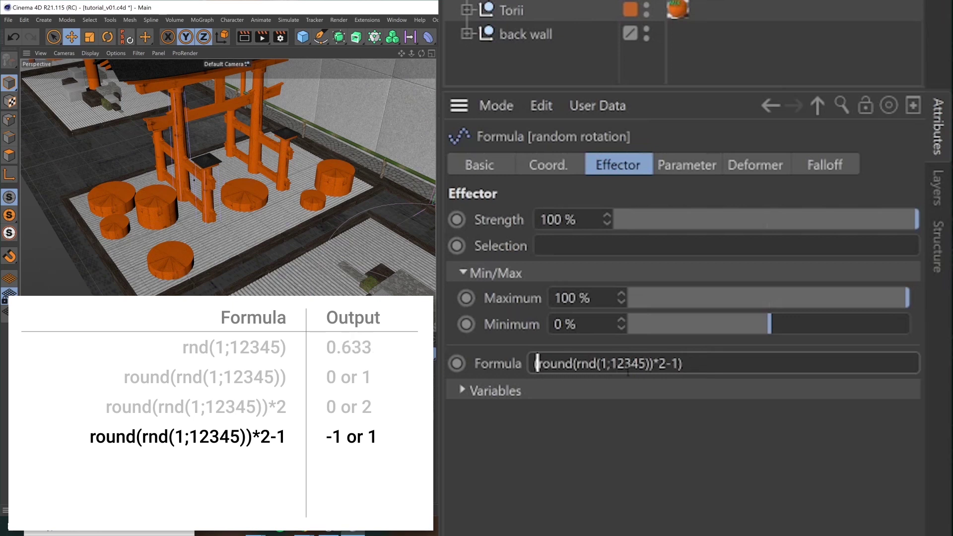
key("End")
type("*6")
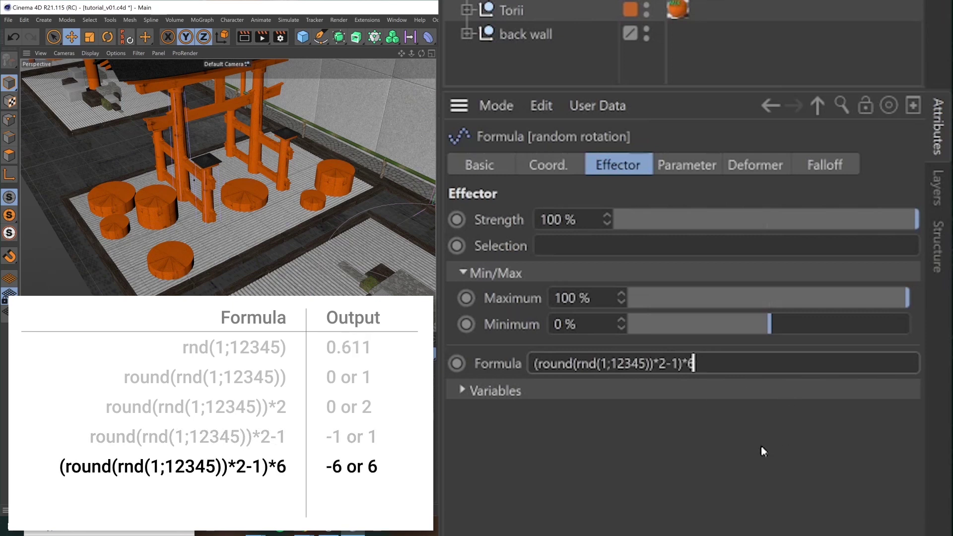
Step: Complete the random rotation effector's formula as t/((round(rnd(1;12345))*2-1)*6)
type(")")
key("Home")
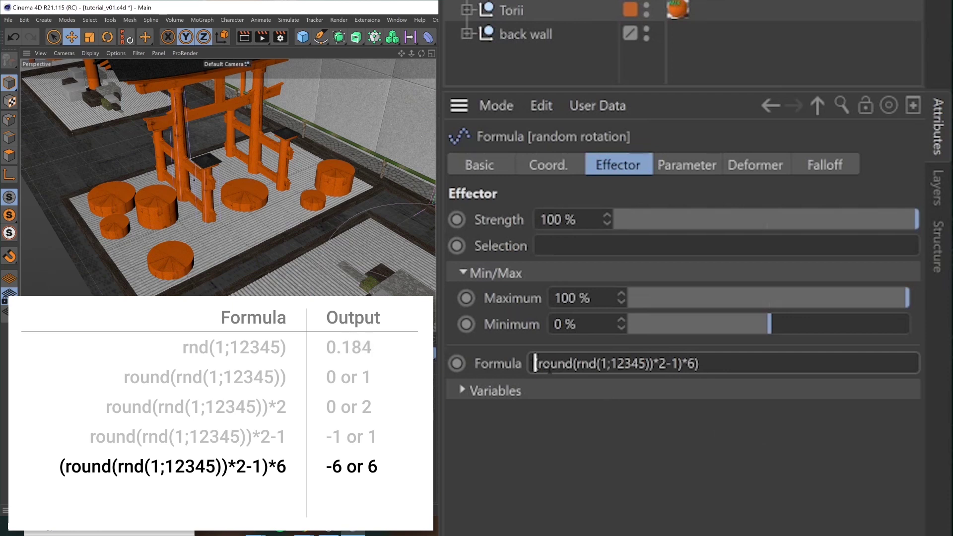
type("(")
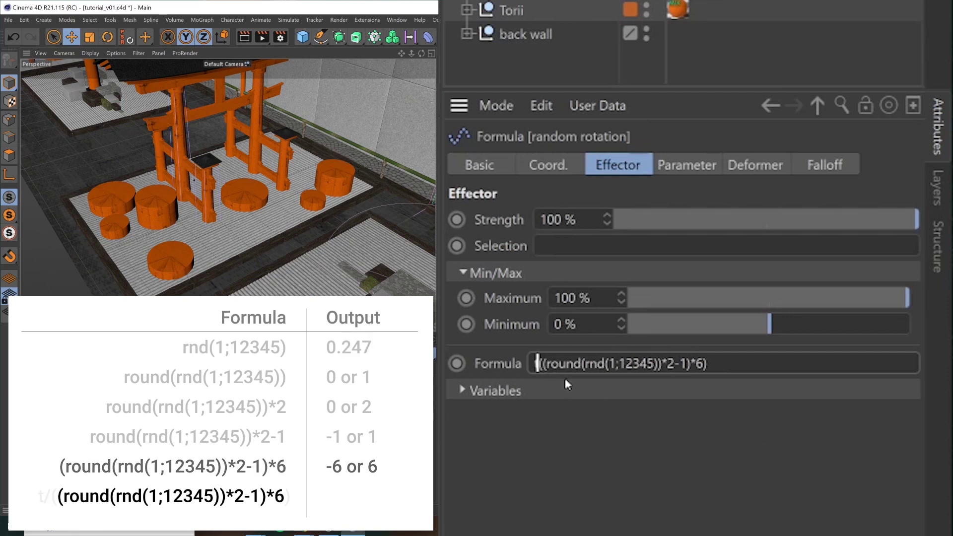
type("t/")
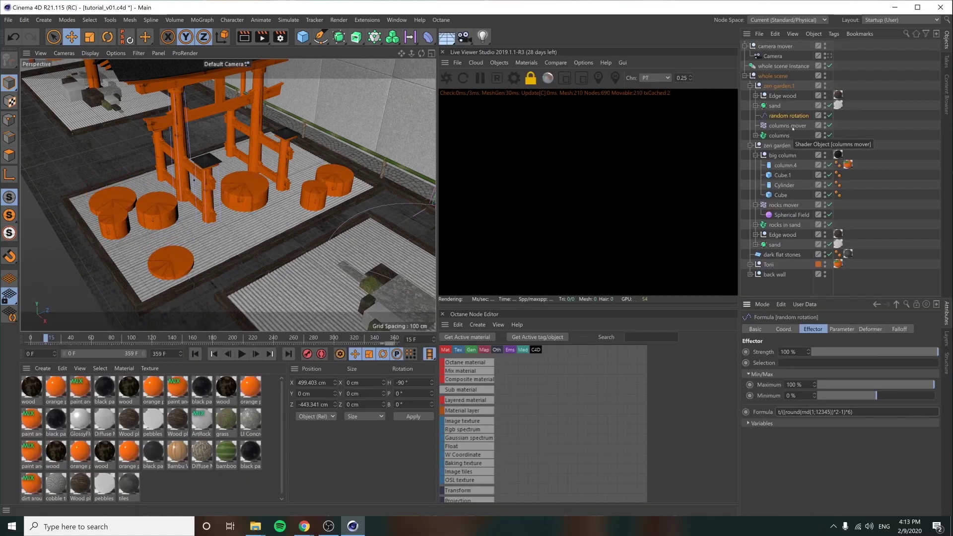
Step: Select the columns fracture object and scrub from frame 0 to frame 359 to compare the columns' rotation
left_click(779, 136)
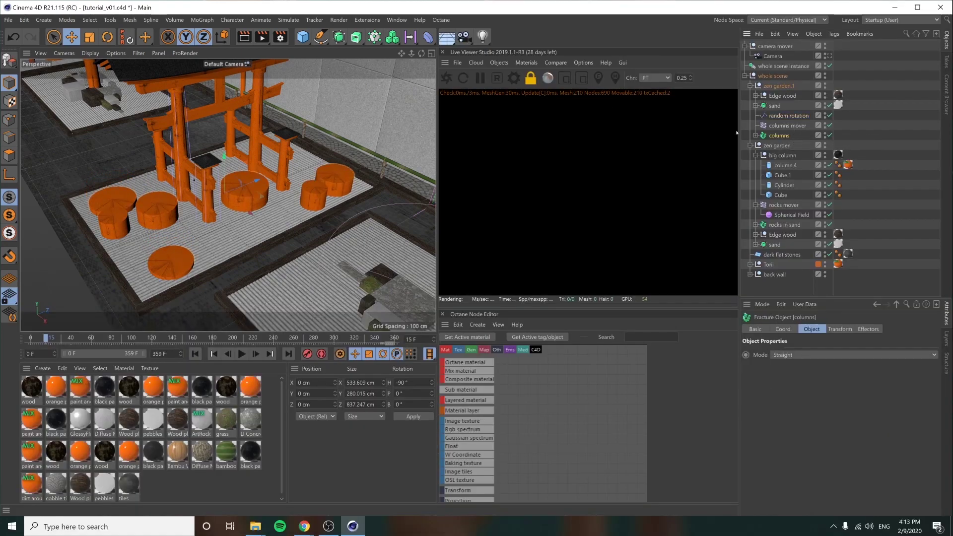
left_click(169, 20)
mouse_move(238, 36)
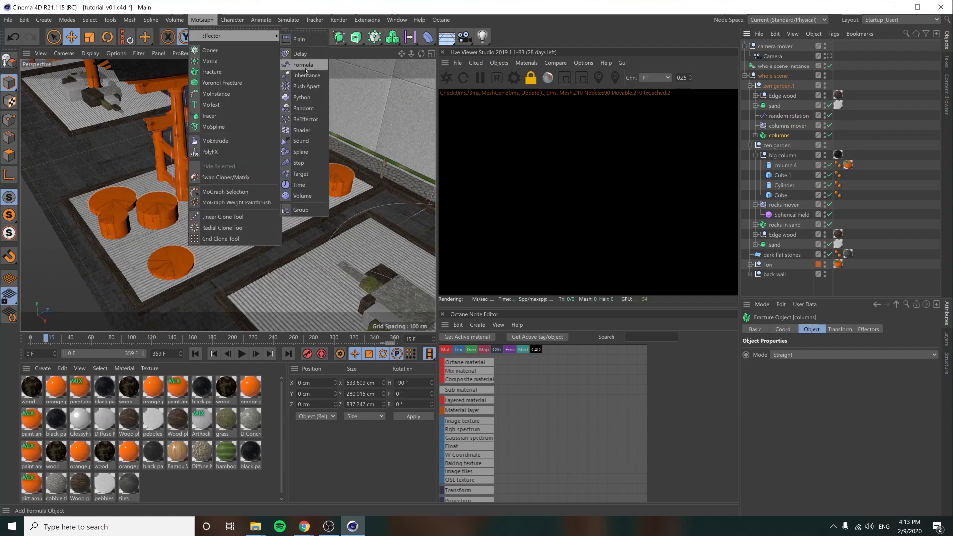
mouse_move(251, 20)
left_click(203, 21)
left_click(29, 336)
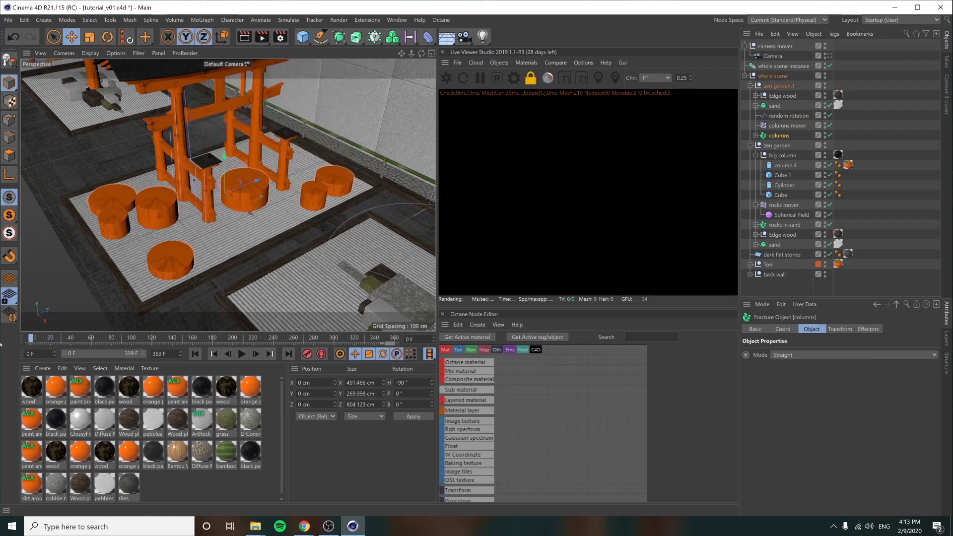
left_click_drag(41, 340, 425, 339)
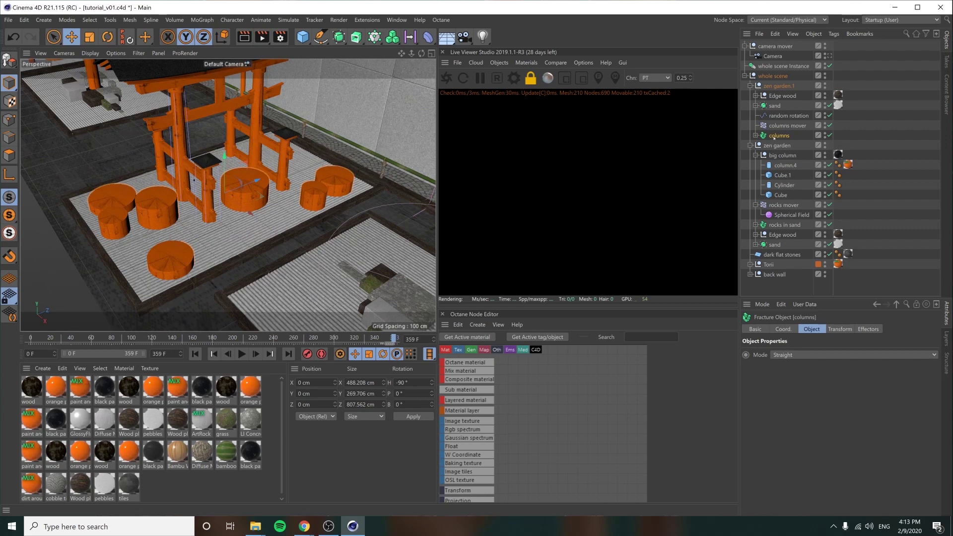
Step: Add a Random effector to the columns, place it in the zen garden.1 group, and disable its position transform
left_click(202, 20)
mouse_move(238, 35)
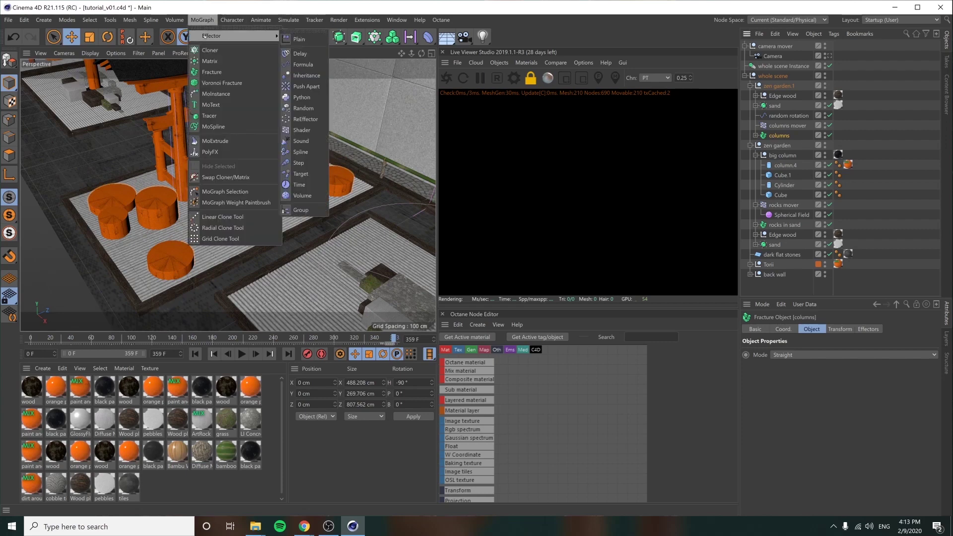
left_click(303, 108)
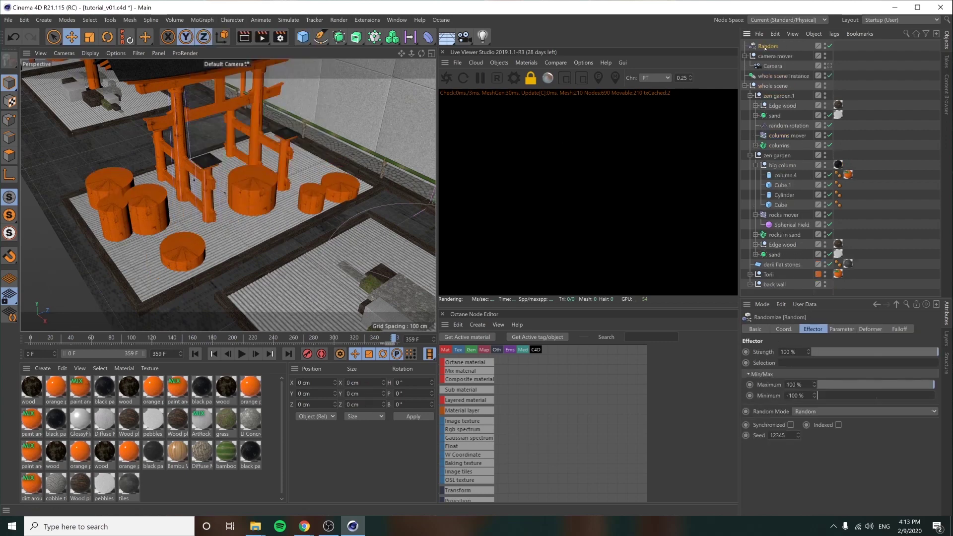
left_click_drag(778, 127, 778, 122)
left_click(843, 329)
left_click(783, 371)
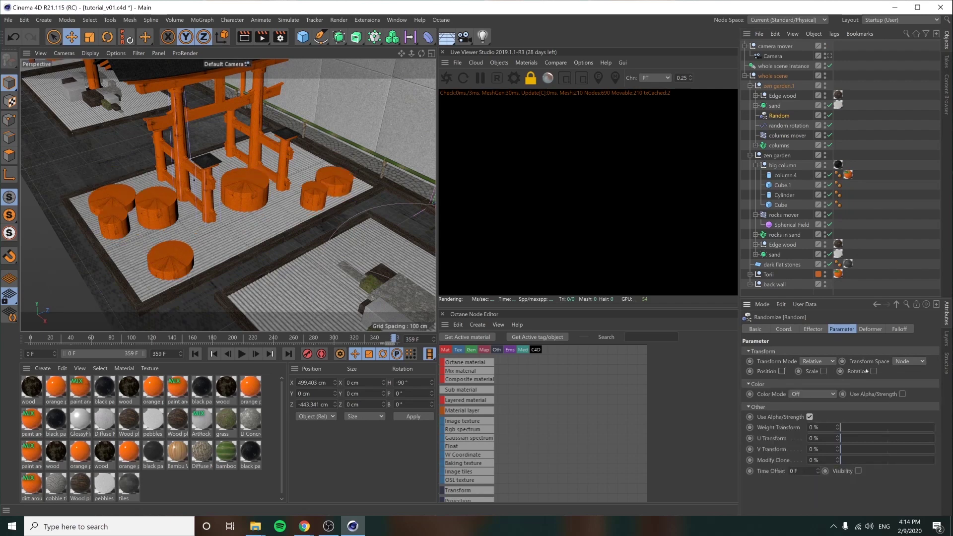
Step: Enable the Random effector's rotation with heading set to 360° and preview the columns' animation from the start
left_click(874, 371)
left_click(877, 381)
type("360")
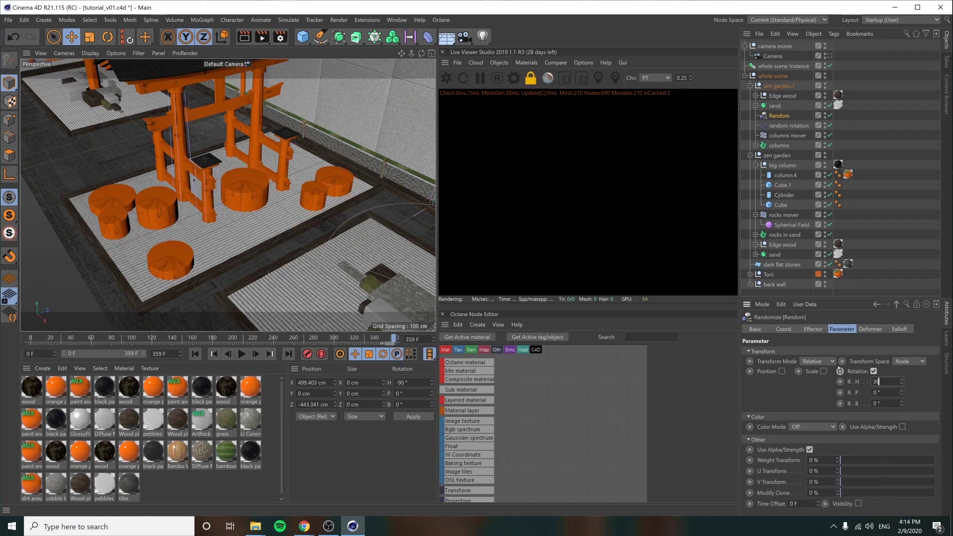
key("Return")
left_click(31, 338)
left_click_drag(23, 339, 147, 328)
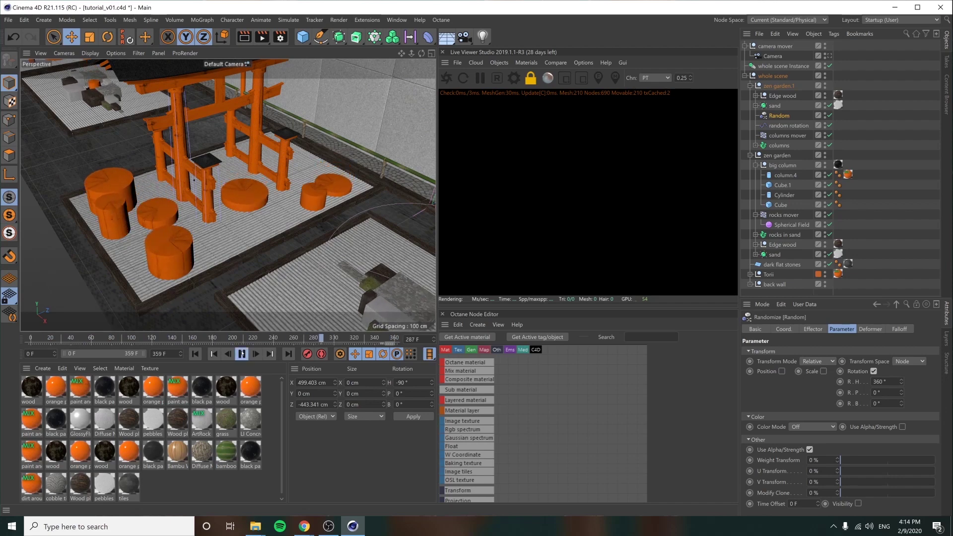
Step: Search the program help for "appendix" and examine the Formula page's lists of operators, functions and constants
left_click(419, 20)
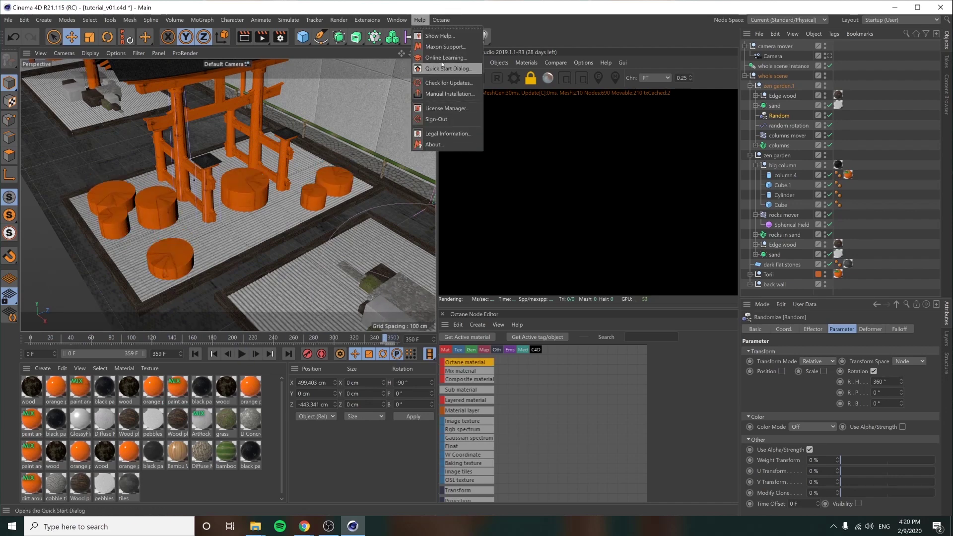
left_click(440, 36)
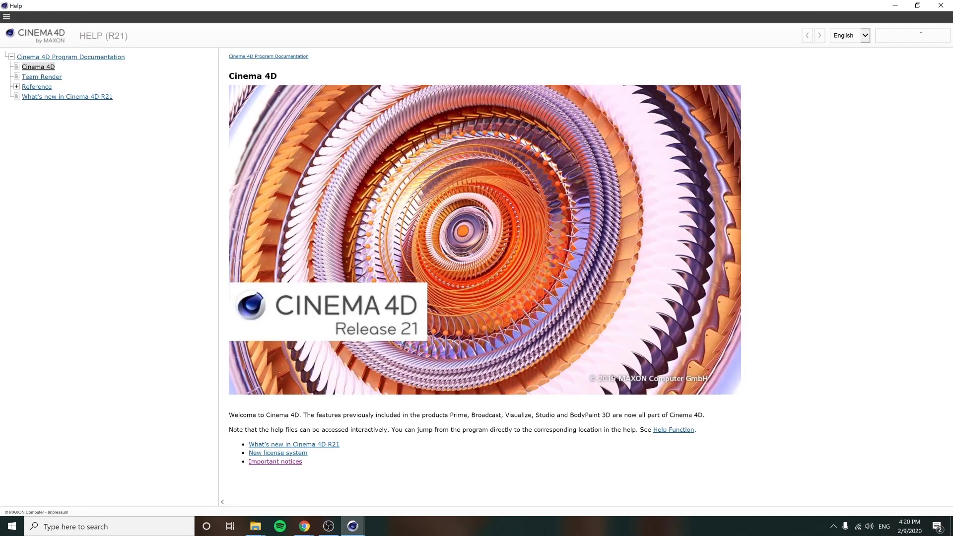
left_click(921, 32)
type("appendix")
key("Return")
type("\\")
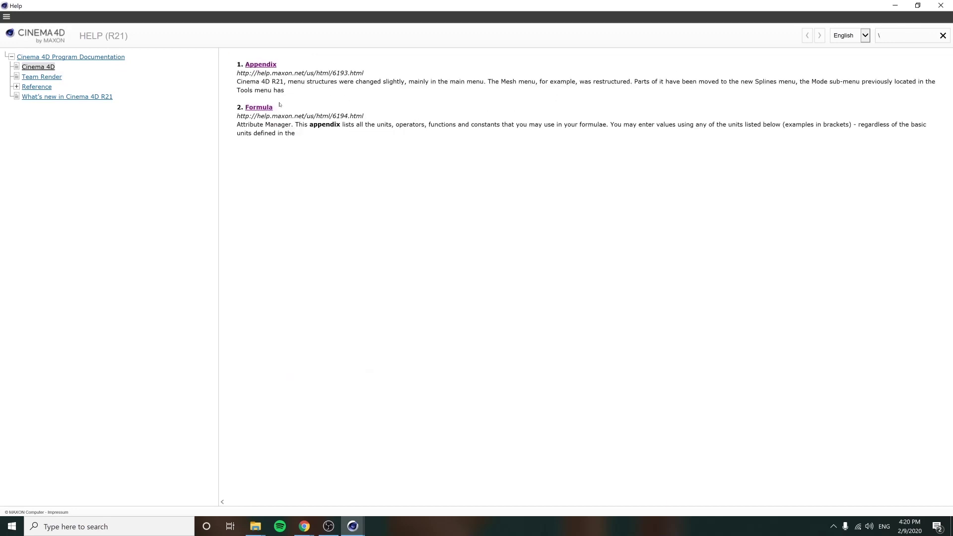
left_click(268, 108)
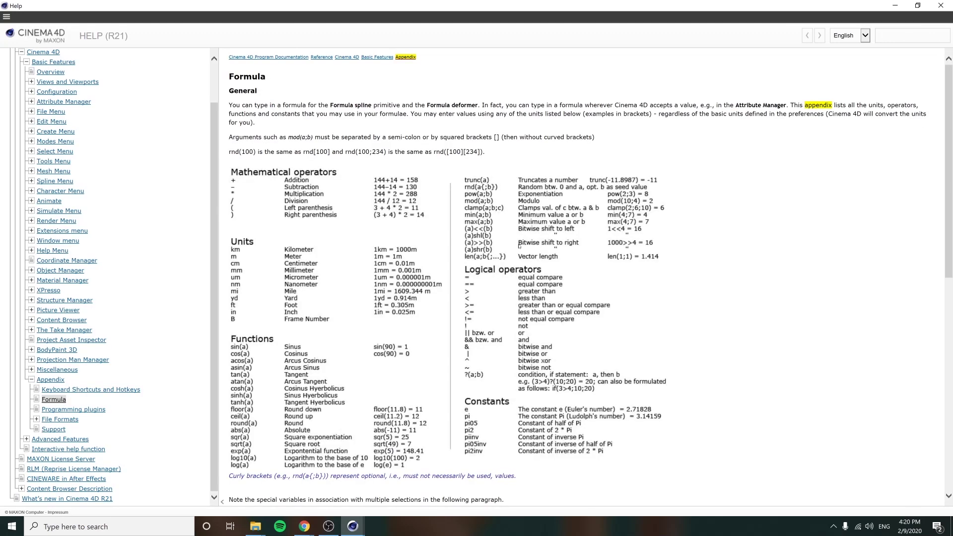
scroll(320, 149, "down", 2)
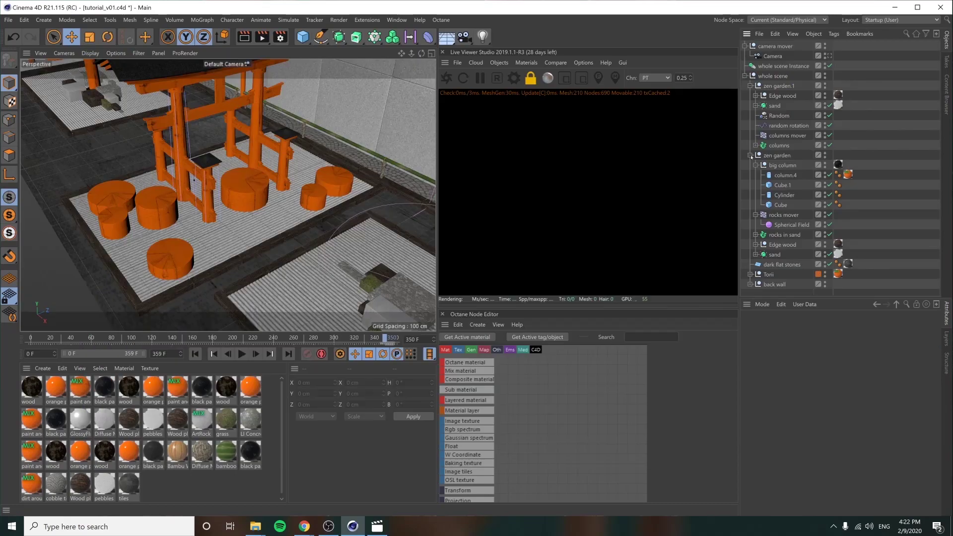
Step: Collapse both zen garden groups and check the whole scene, including through the scene Camera
left_click(750, 155)
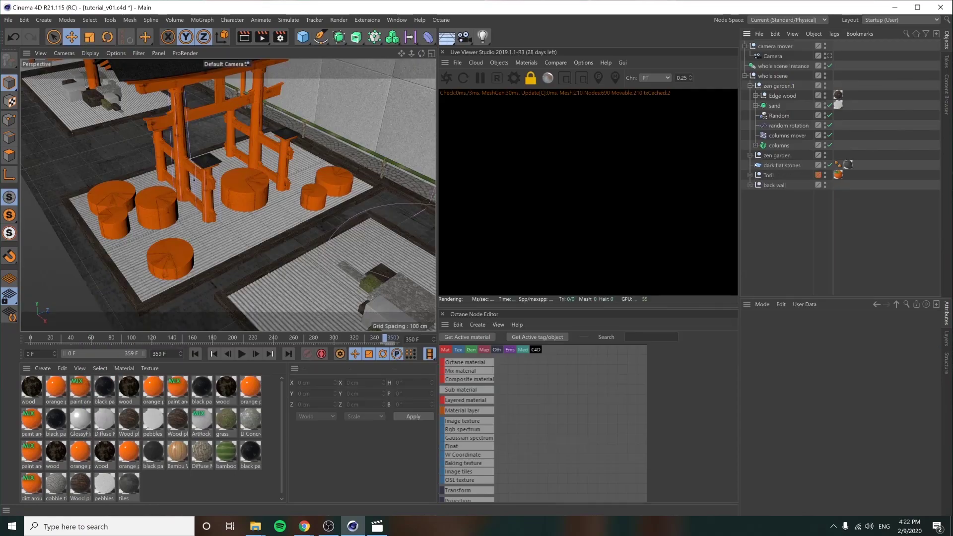
left_click(751, 87)
left_click_drag(180, 233, 149, 242, "alt")
scroll(248, 165, "down", 6)
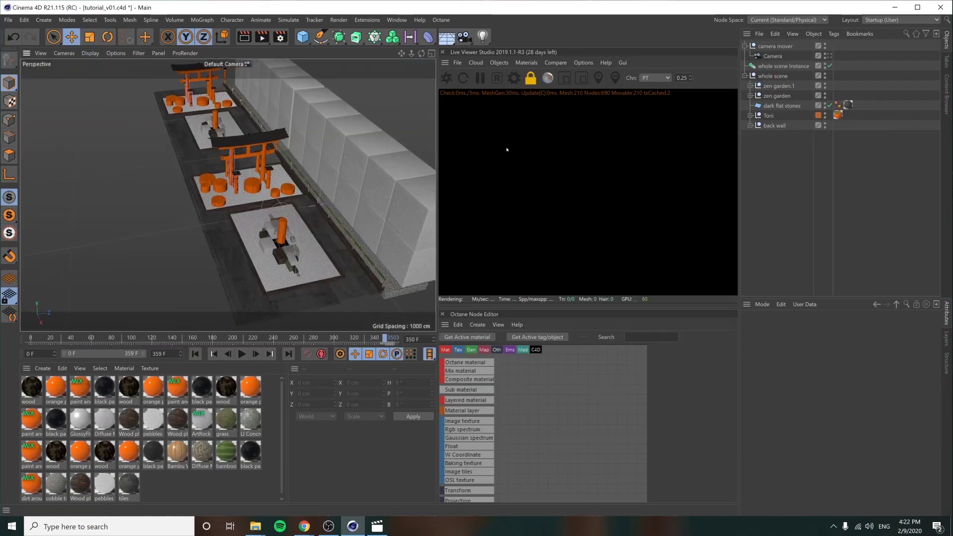
left_click(830, 55)
left_click(830, 56)
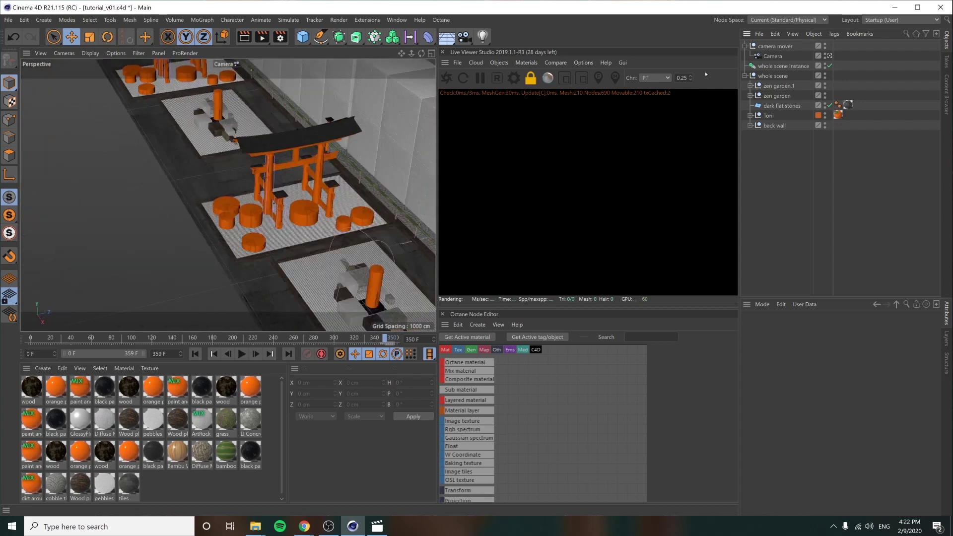
left_click_drag(397, 169, 370, 178, "alt")
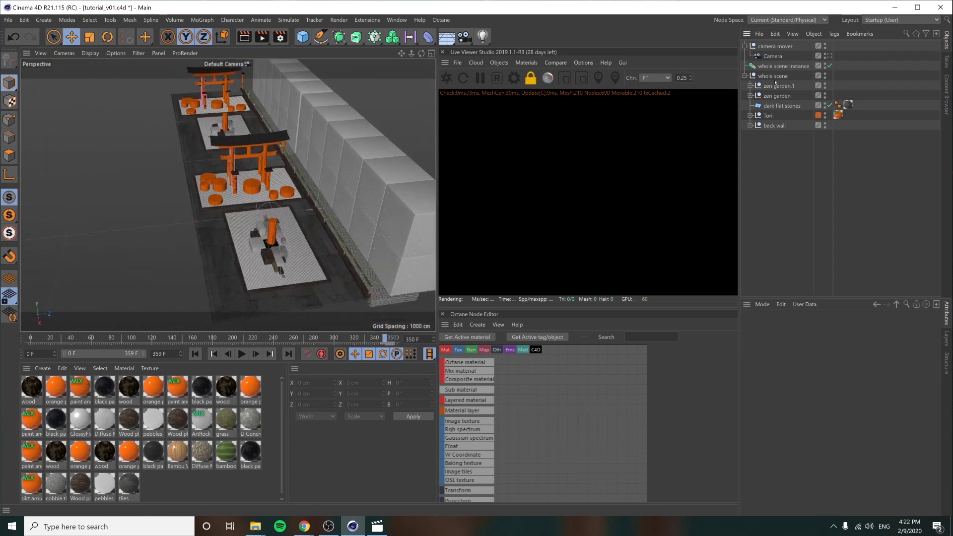
Step: Duplicate the back wall to the opposite side of the street at Z about -963 cm and rename the copy "front wall"
left_click(773, 126)
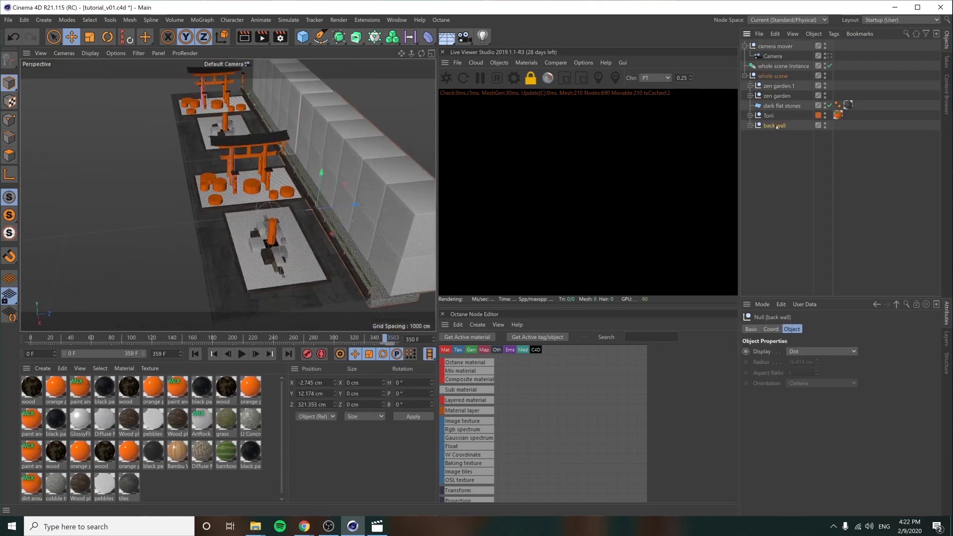
left_click_drag(352, 208, 194, 226)
left_click(771, 329)
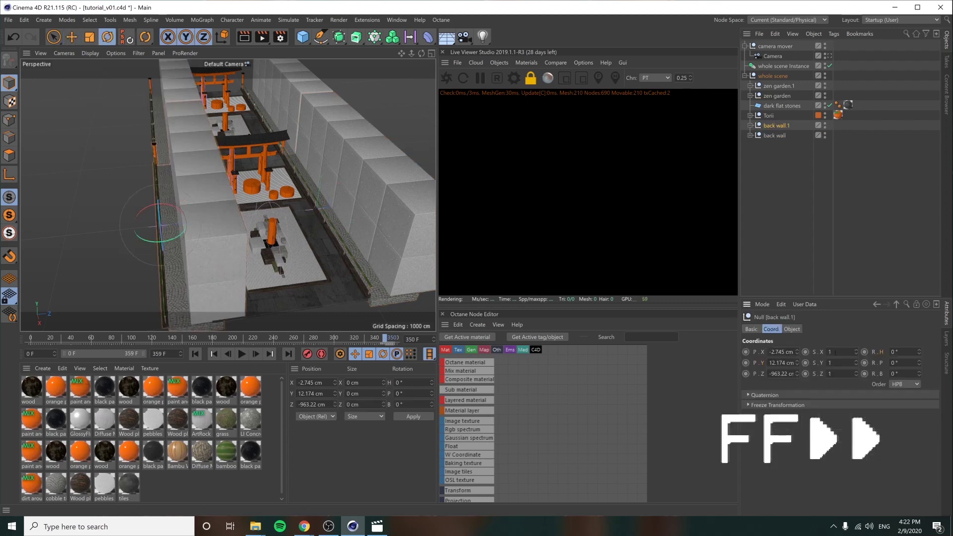
double_click(776, 126)
type("front wall")
Step: Delete the tall white wall panels from the front wall group, keeping its column, fence, divider and edge wood, and save the project
left_click(750, 126)
key("Delete")
left_click(775, 126)
left_click_drag(260, 237, 259, 273, "alt")
left_click(99, 287)
key("ctrl+s")
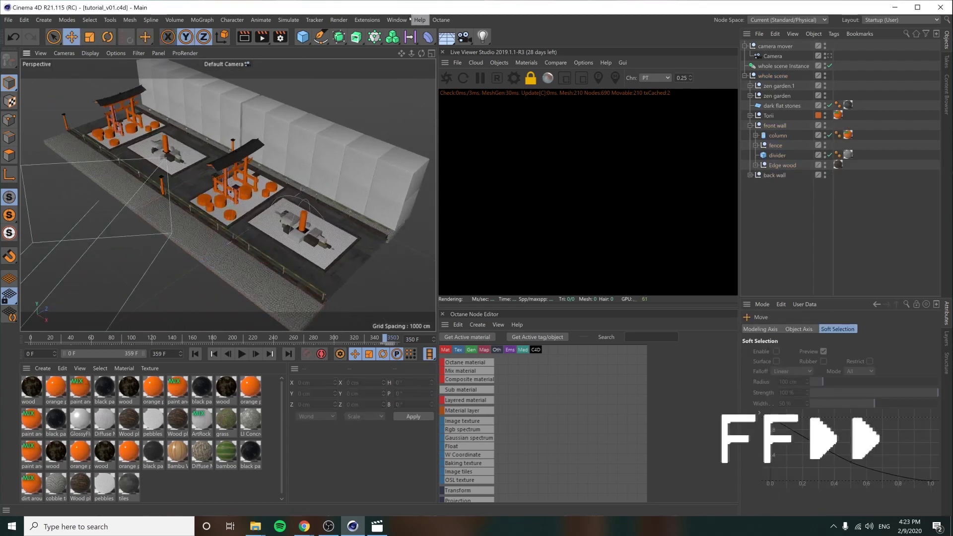
Step: Switch to japanese_items.c4d and copy the bamboo pole group
left_click(397, 20)
left_click(422, 318)
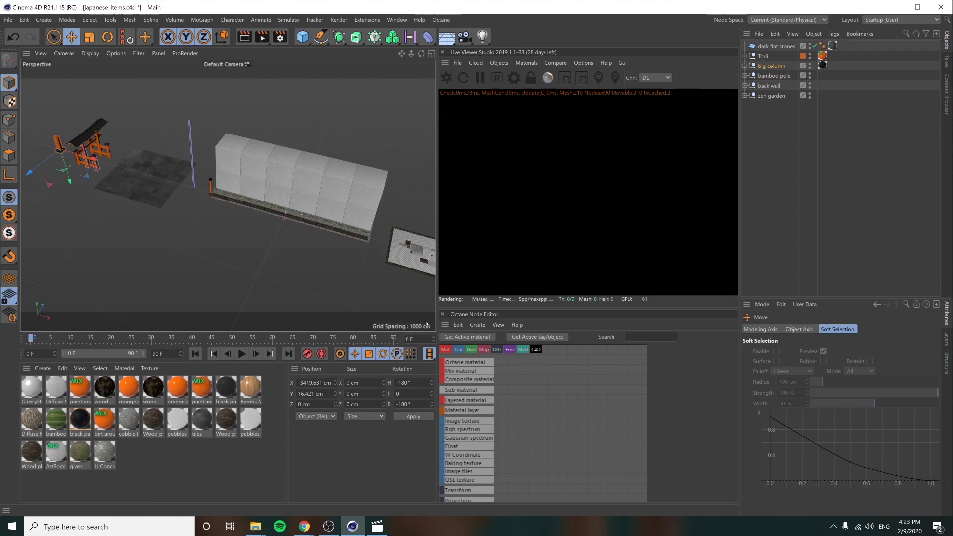
left_click(800, 157)
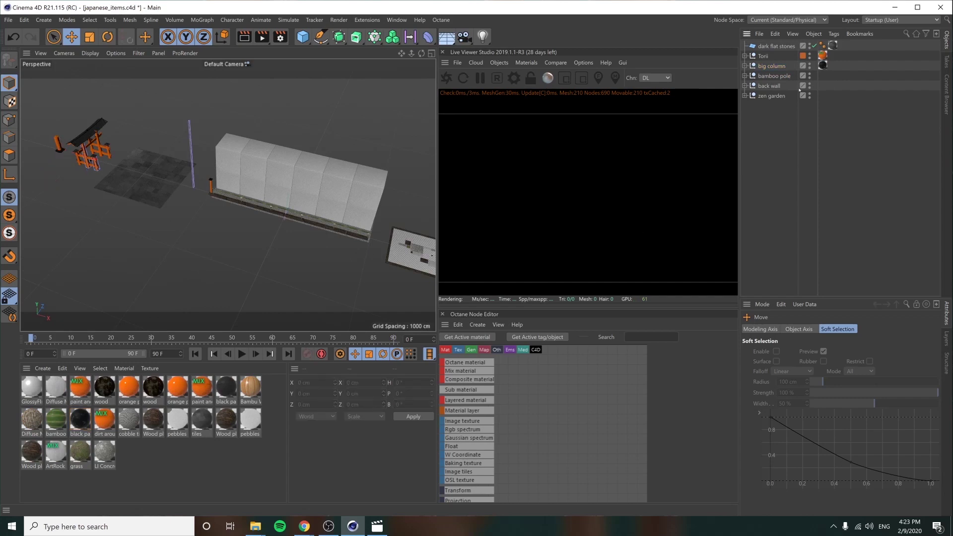
left_click(774, 76)
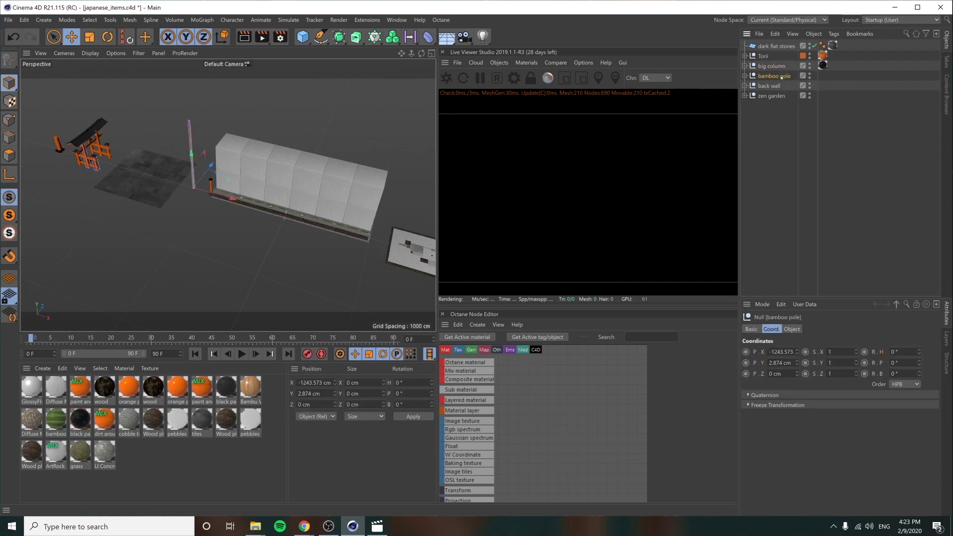
Step: Paste the bamboo pole into tutorial_v01.c4d and place it outside the front fence at X about 198 cm, Z about -1269 cm
left_click(397, 20)
left_click(416, 297)
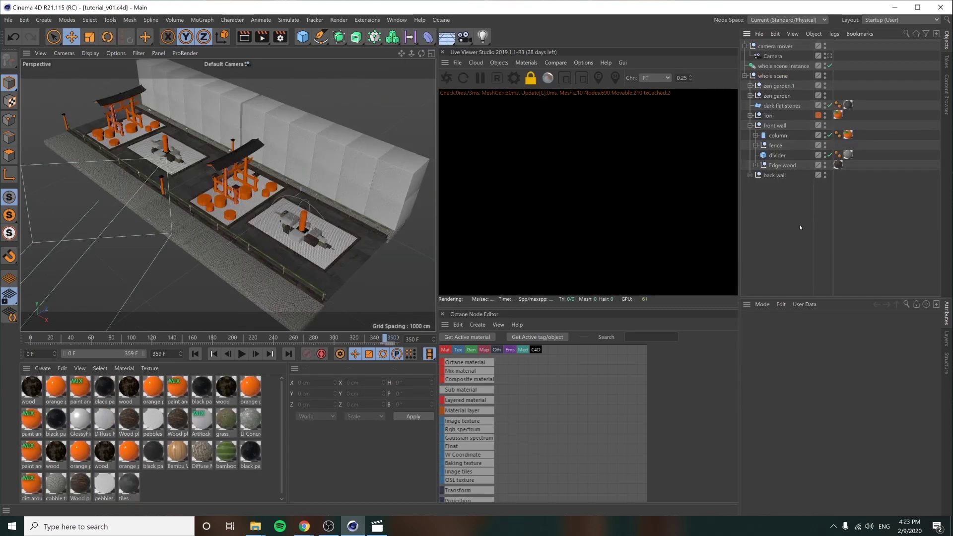
key("ctrl+v")
mouse_move(249, 269)
left_mouse_down("alt")
mouse_move(233, 263)
mouse_move(238, 244)
mouse_move(248, 263)
left_mouse_up("alt")
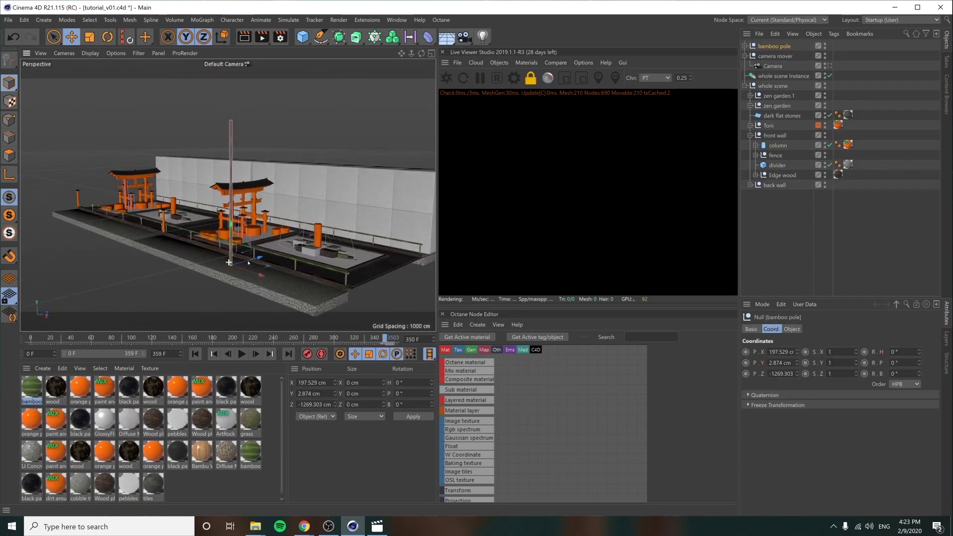
right_click_drag(249, 263, 257, 261, "alt")
middle_click_drag(227, 264, 236, 278, "alt")
left_click_drag(236, 278, 256, 295, "alt")
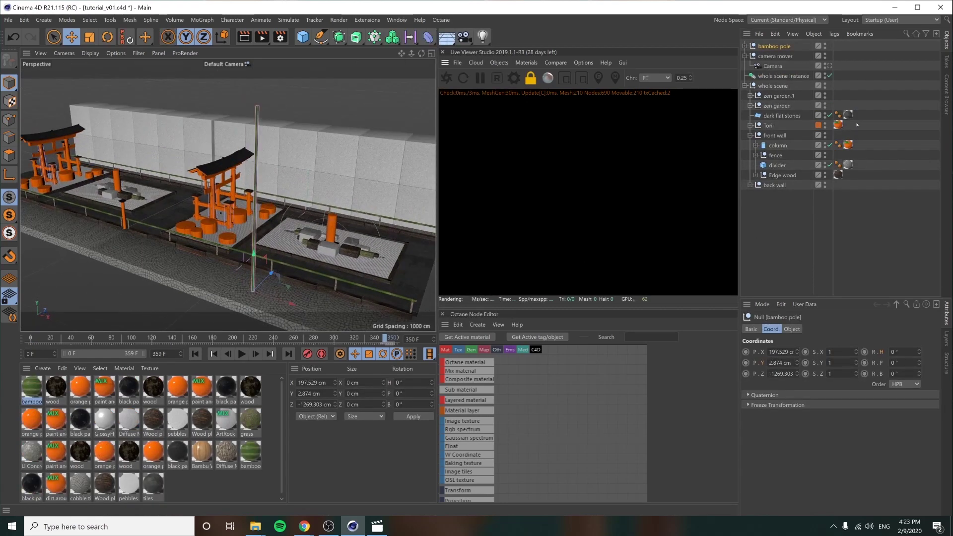
Step: Animate the bend bamboo deformer's strength from 0° at frame 0 to 11° at frame 31
left_click(746, 46)
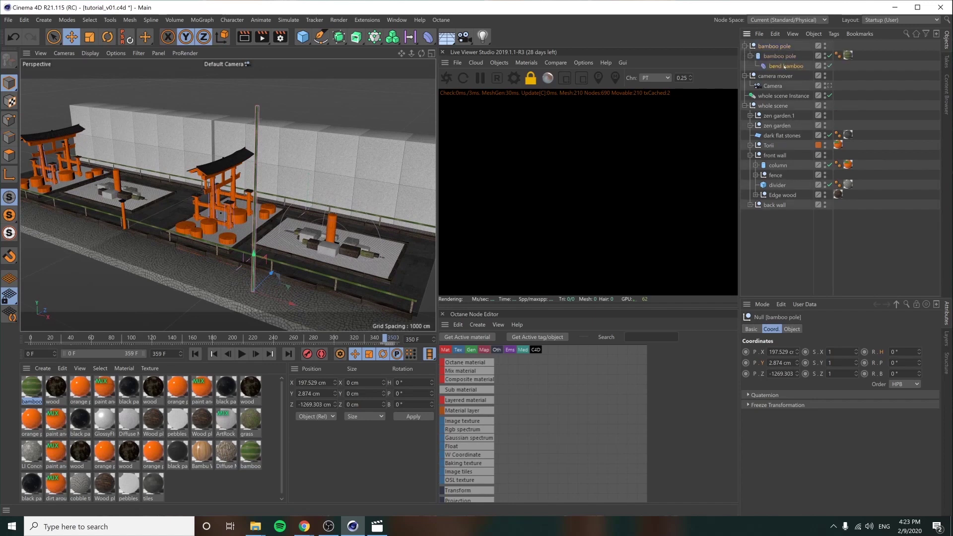
left_click(784, 66)
left_click(791, 329)
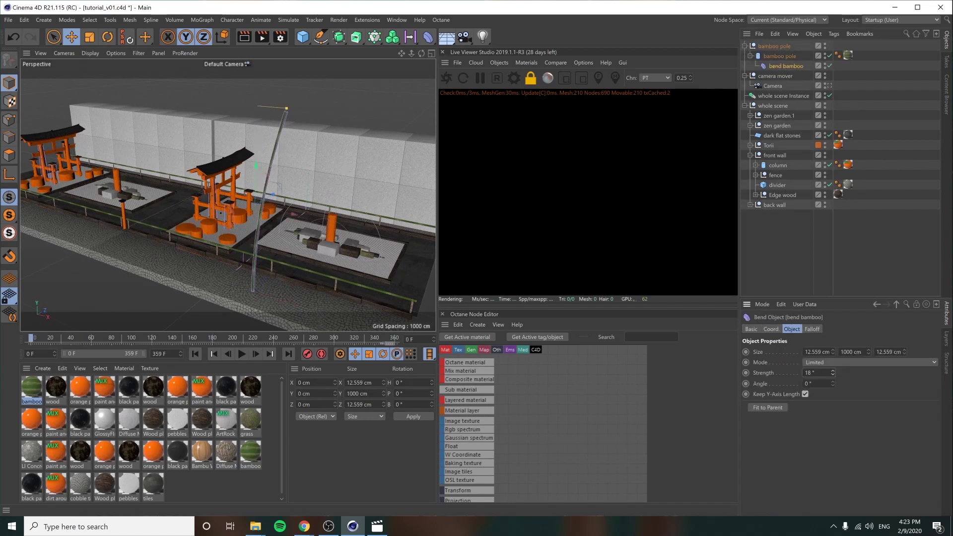
left_click(746, 373, "ctrl")
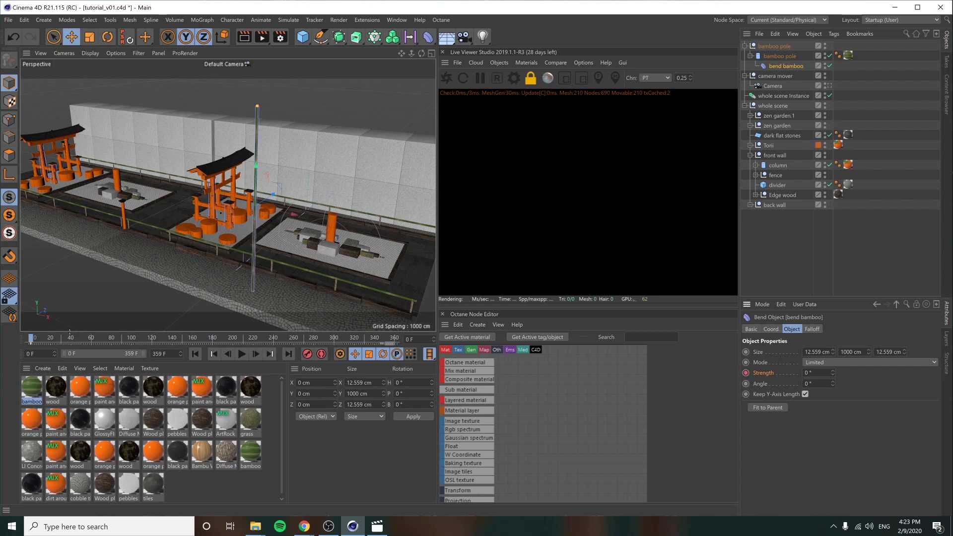
left_click_drag(32, 339, 56, 338)
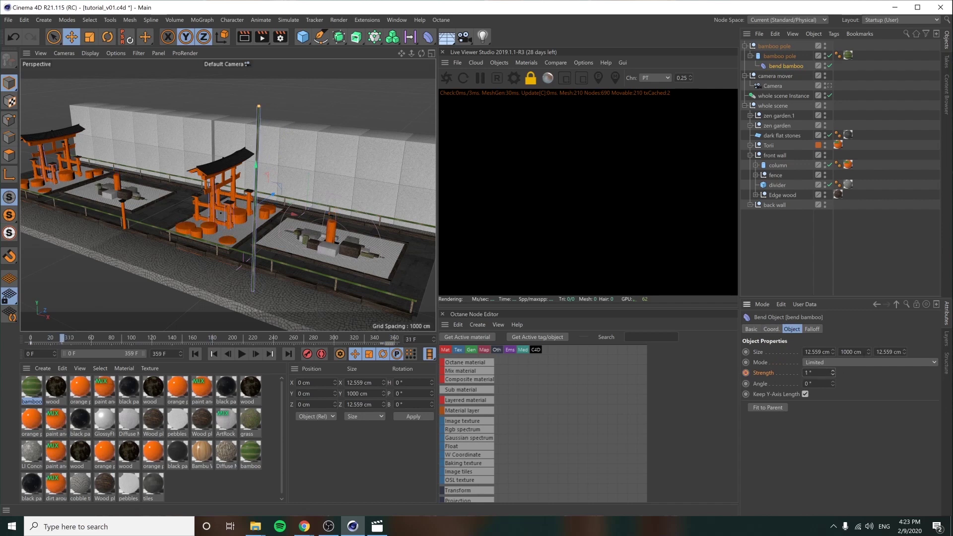
left_click_drag(833, 373, 833, 363)
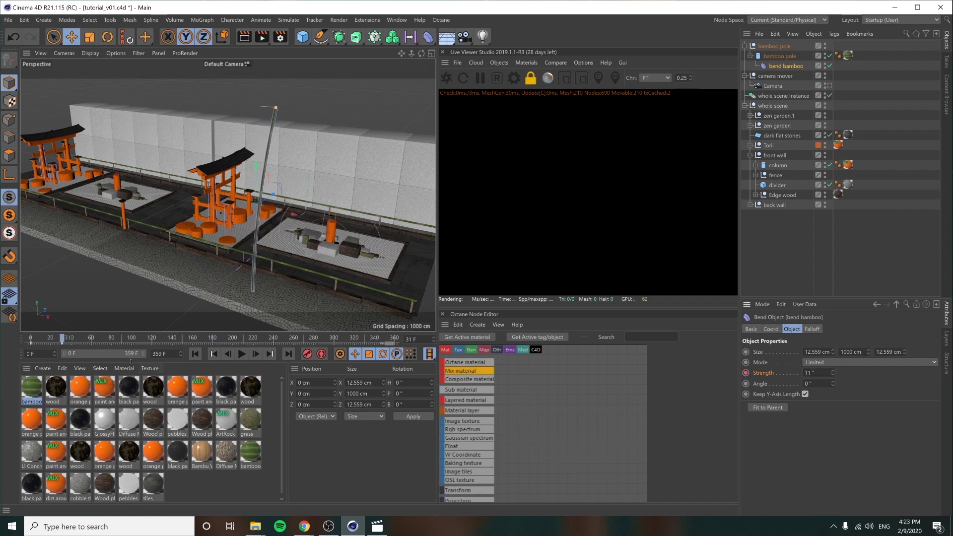
Step: Keyframe the bend bamboo deformer's strength at 6° at about frame 75
left_click_drag(61, 339, 106, 338)
left_click_drag(833, 373, 783, 376)
left_click_drag(107, 338, 142, 339)
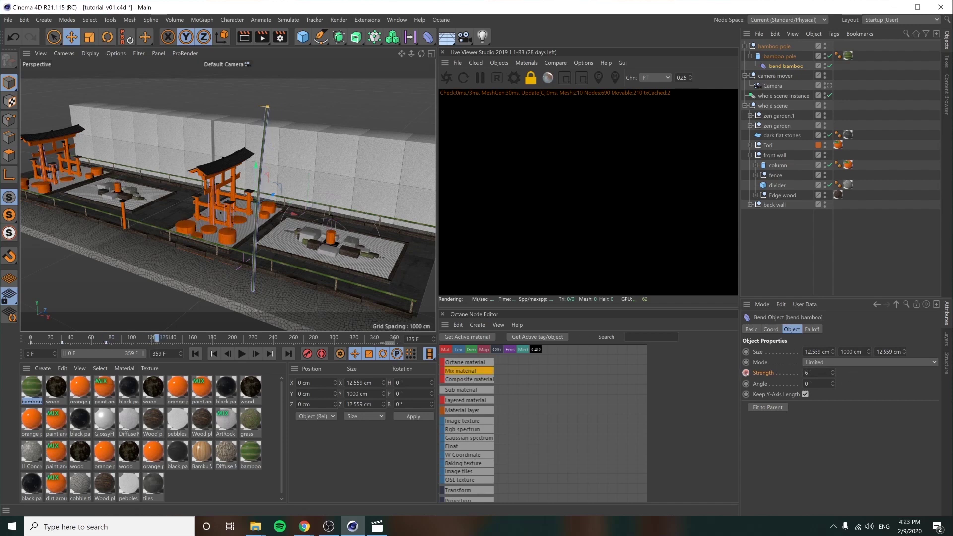
Step: Open the strength animation as an F-curve and add alternating high and low keys through the remaining frames for a continuous sway
key("shift+F3")
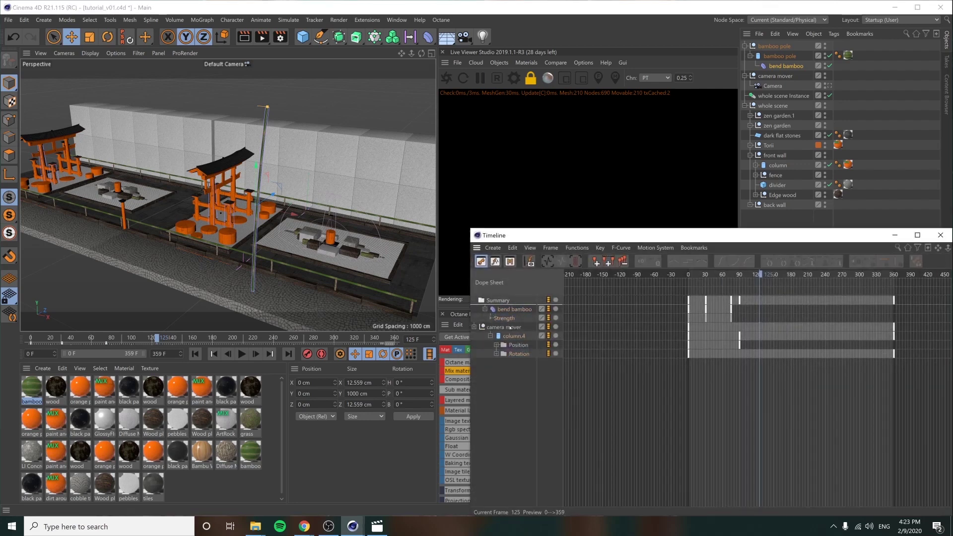
key("Tab")
left_click_drag(727, 238, 723, 263)
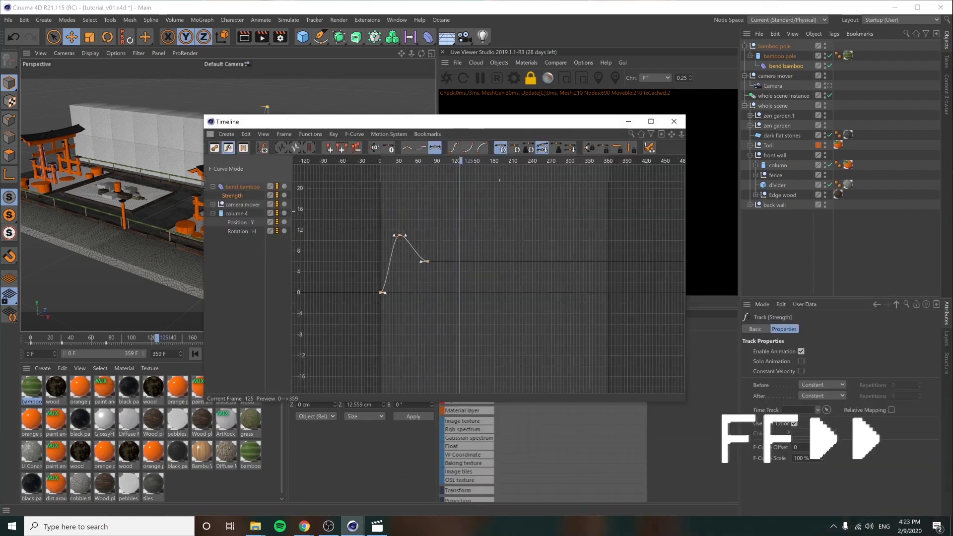
left_click(417, 260, "ctrl")
left_click(462, 294, "ctrl")
left_click(503, 259, "ctrl")
left_click(550, 305, "ctrl")
left_click(557, 269, "ctrl")
left_click(568, 295, "ctrl")
left_click(523, 284, "ctrl")
Step: Reposition the late strength keys on the curve and delete the surplus key before the last one
left_click_drag(524, 284, 517, 290)
left_click(557, 269)
key("Delete")
left_click_drag(568, 295, 532, 278)
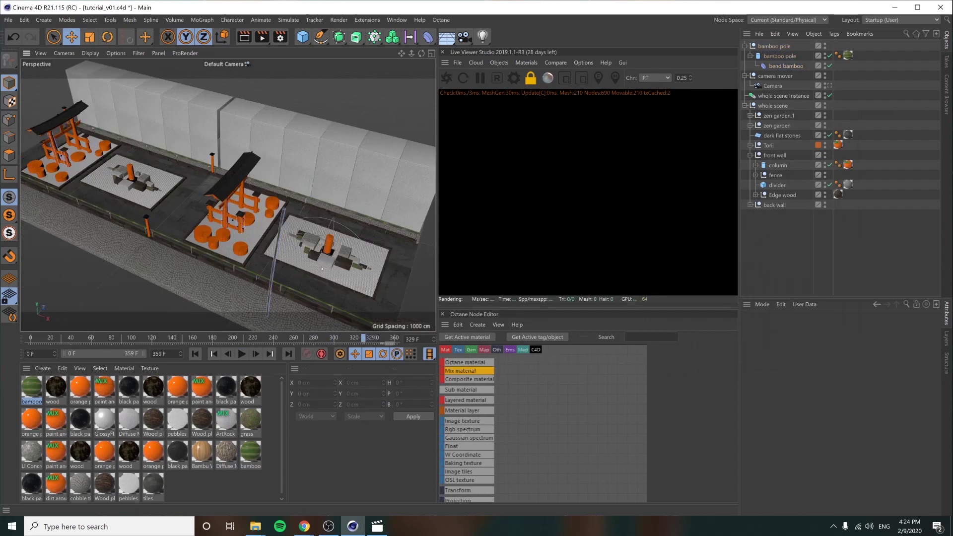
Step: Collapse the bamboo pole group and make it the first child of the front wall group
middle_click_drag(322, 269, 286, 234, "alt")
left_click_drag(286, 235, 260, 230, "alt")
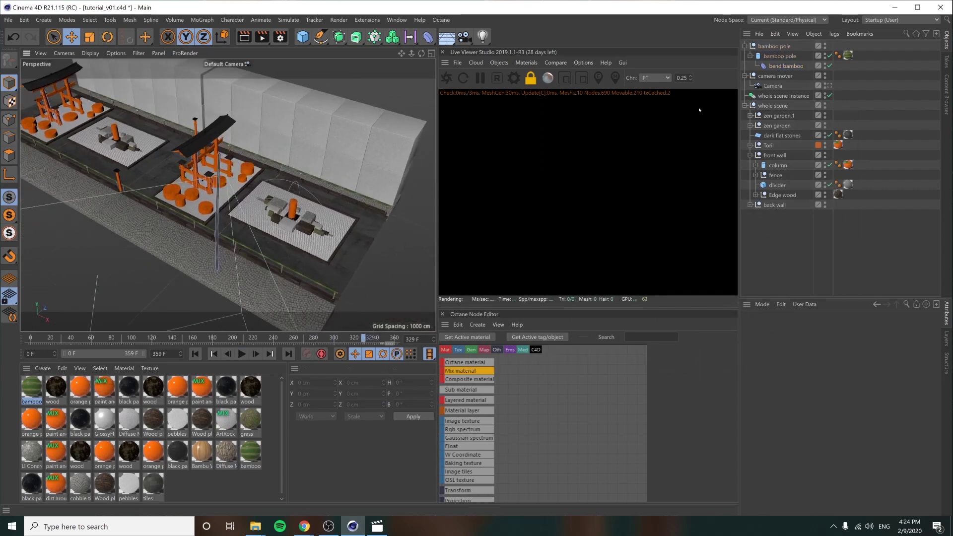
left_click(774, 45)
left_click(744, 46)
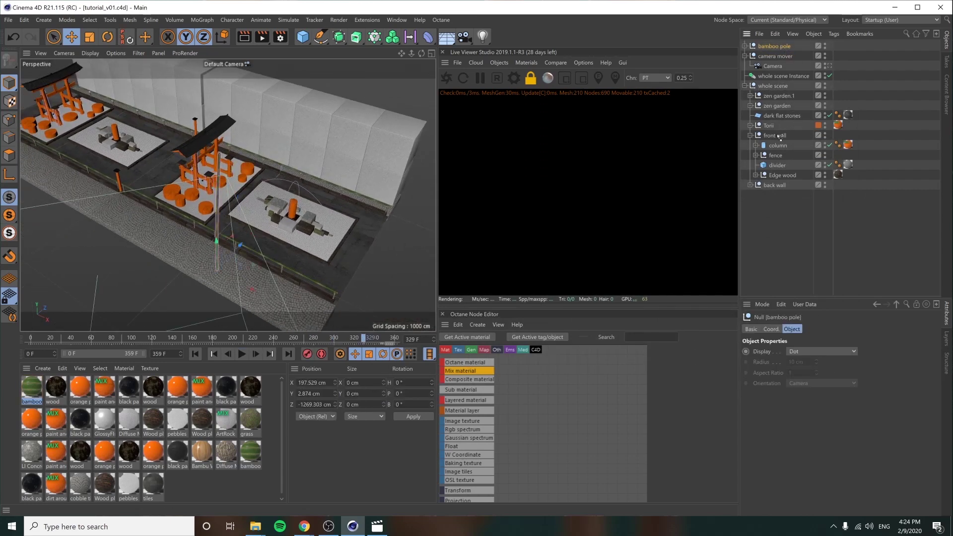
left_click_drag(779, 138, 755, 139)
left_click_drag(126, 213, 93, 204, "alt")
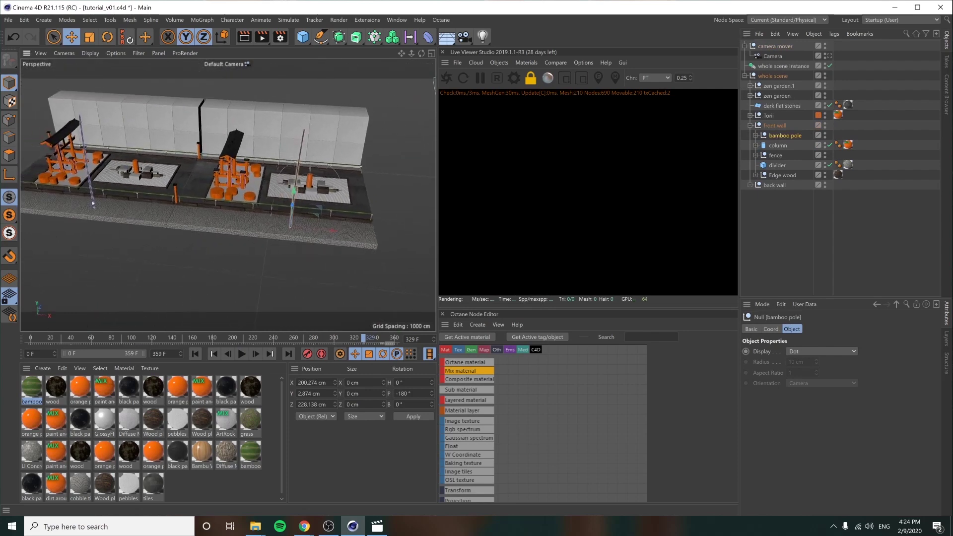
Step: Wrap the bamboo pole group in a MoGraph Cloner and set the cloner's mode to Grid Array
left_click(793, 234)
left_click(785, 135)
left_click(202, 20)
left_click(207, 48, "alt")
left_click_drag(278, 208, 189, 184, "alt")
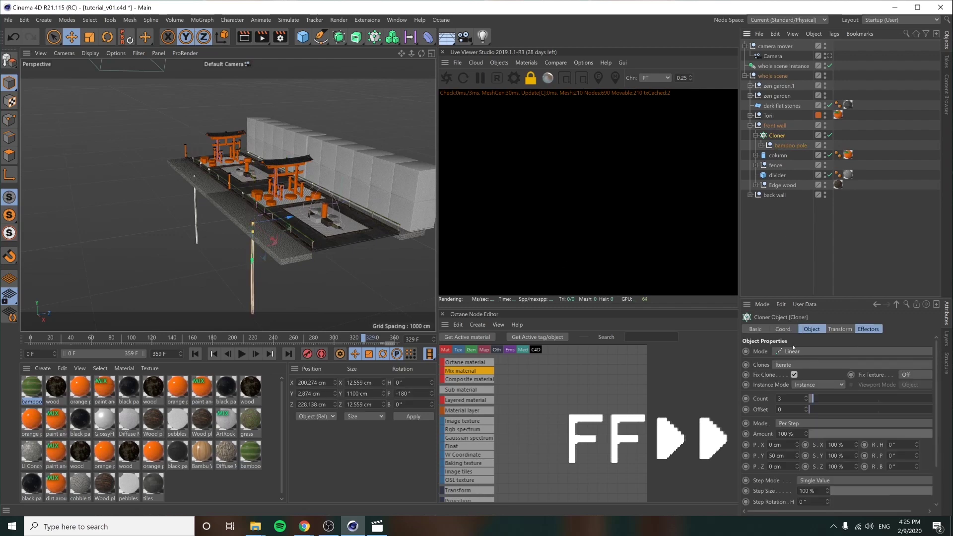
left_click(793, 351)
Step: Set the cloner's clone pitch rotation to 180° and rename it bamboo poles
left_click(840, 329)
double_click(897, 376)
type("180")
left_click_drag(248, 218, 298, 213, "alt")
double_click(777, 135)
type("bamboo poles")
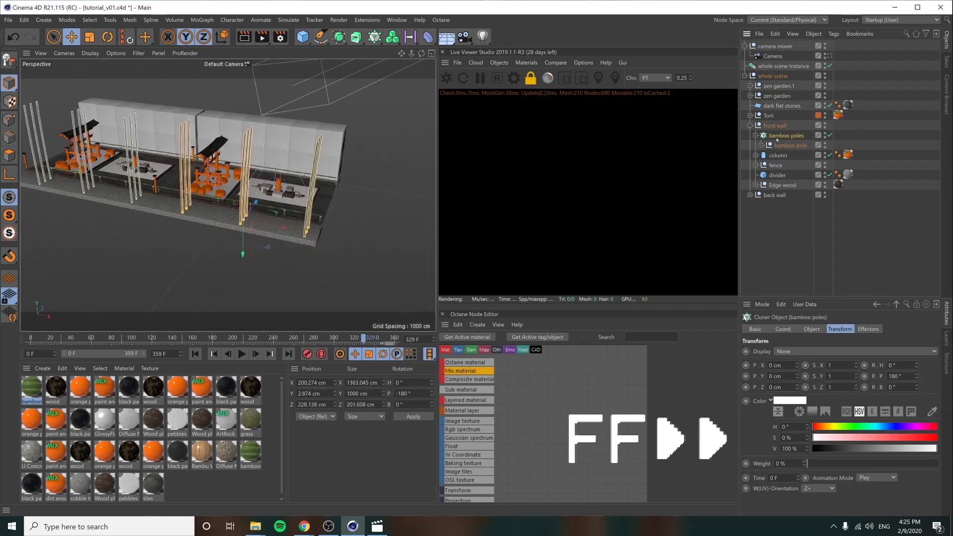
Step: Set the bamboo poles cloner to 9 × 1 × 3 clones over about 1748 × 0 × 189 cm and slide it to X about 22 cm
left_click(812, 329)
left_click_drag(801, 399, 802, 387)
left_click_drag(802, 423, 801, 408)
left_click_drag(284, 227, 239, 213)
left_click_drag(53, 338, 301, 339)
Step: Add a Random effector to the bamboo poles cloner and place it above the cloner in the front wall group
left_click(202, 20)
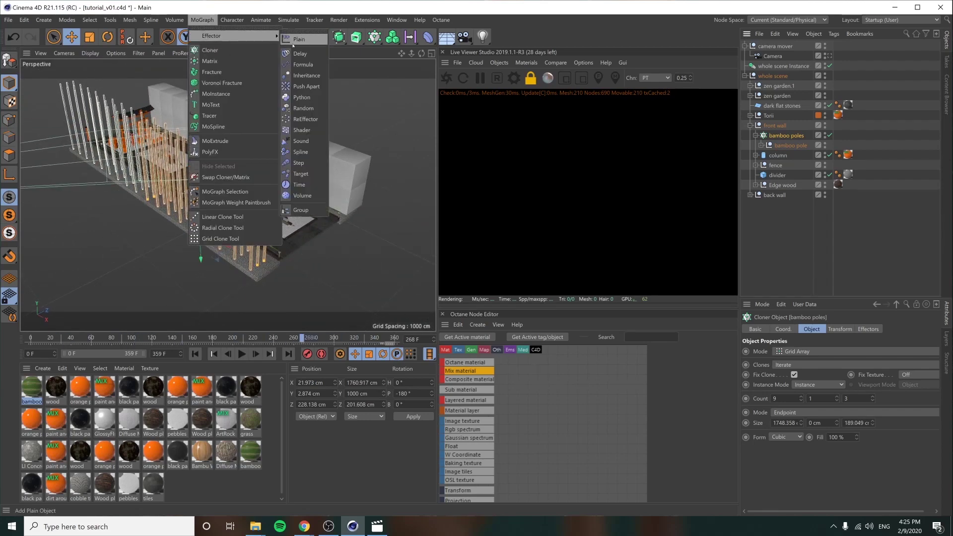
mouse_move(221, 37)
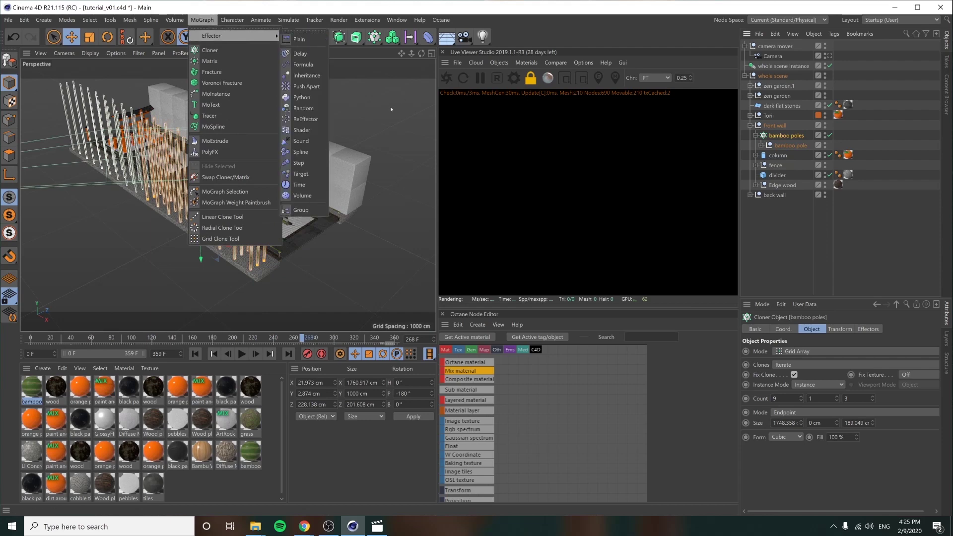
left_click(303, 108)
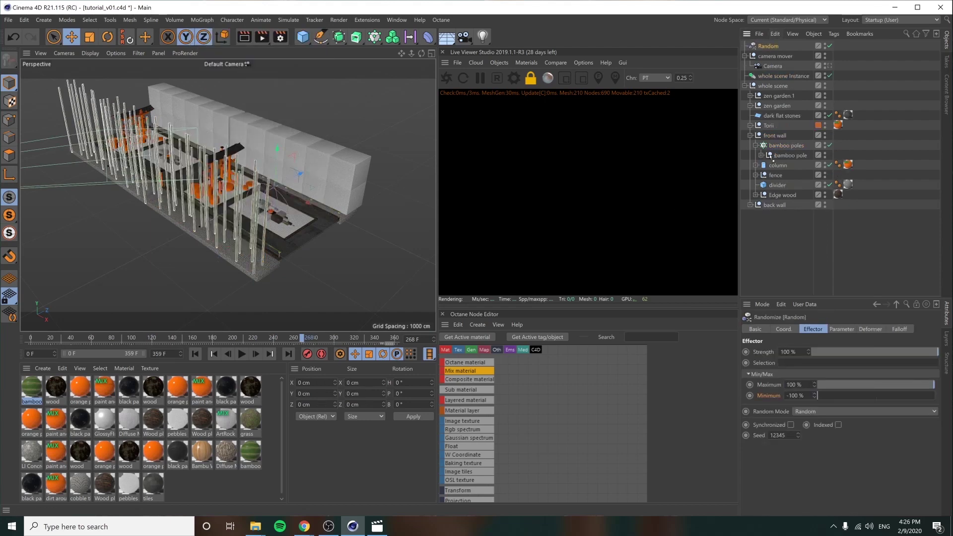
left_click_drag(772, 142, 776, 139)
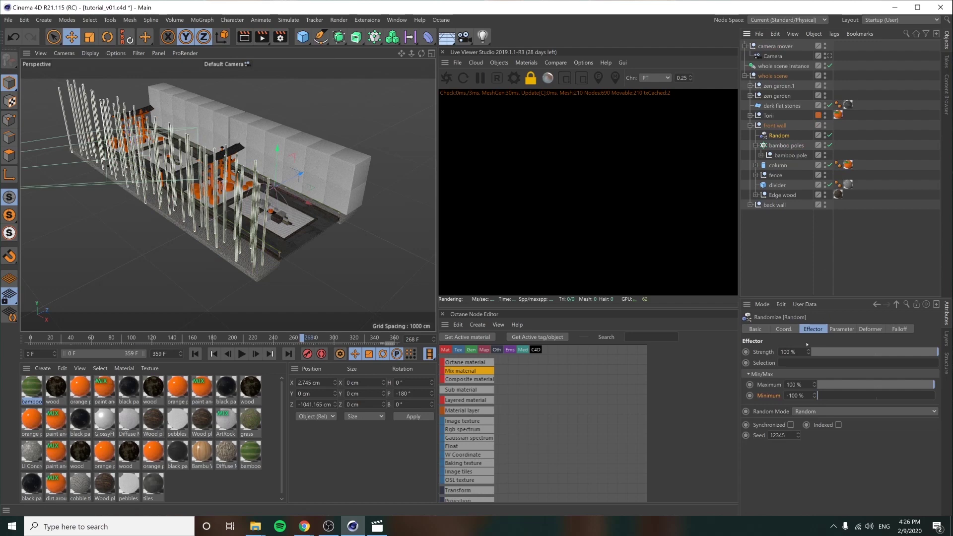
Step: Enable rotation on the Random effector and set its heading variation to 360°
left_click(842, 329)
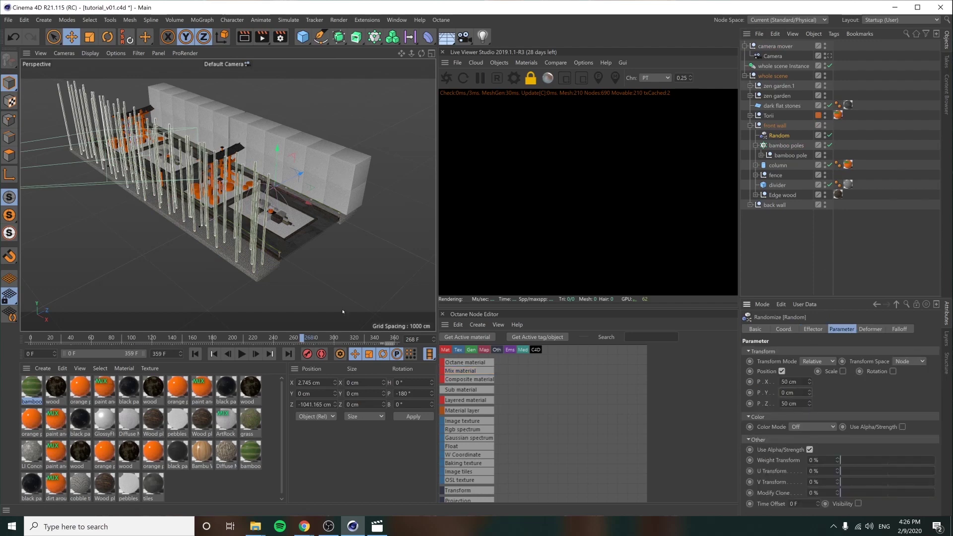
left_click_drag(342, 311, 242, 312, "alt")
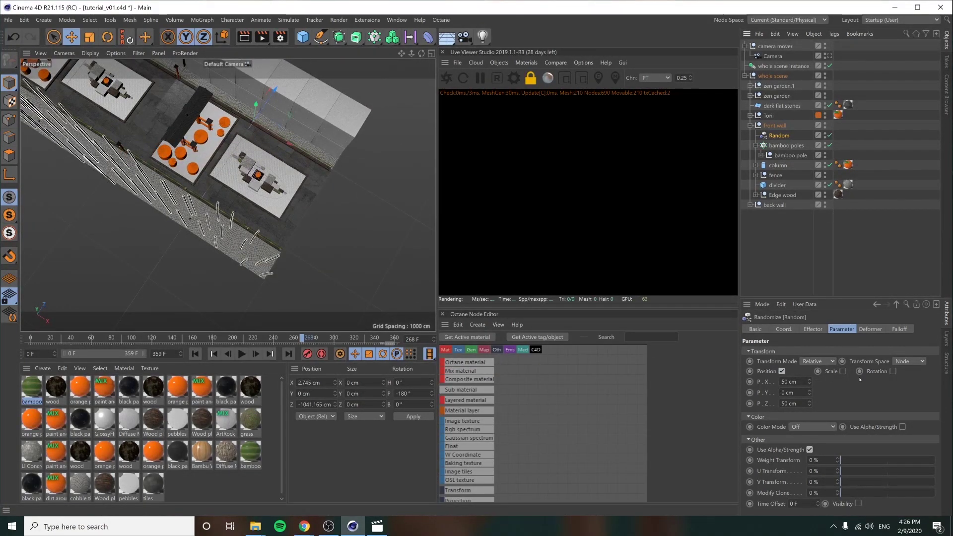
left_click(893, 372)
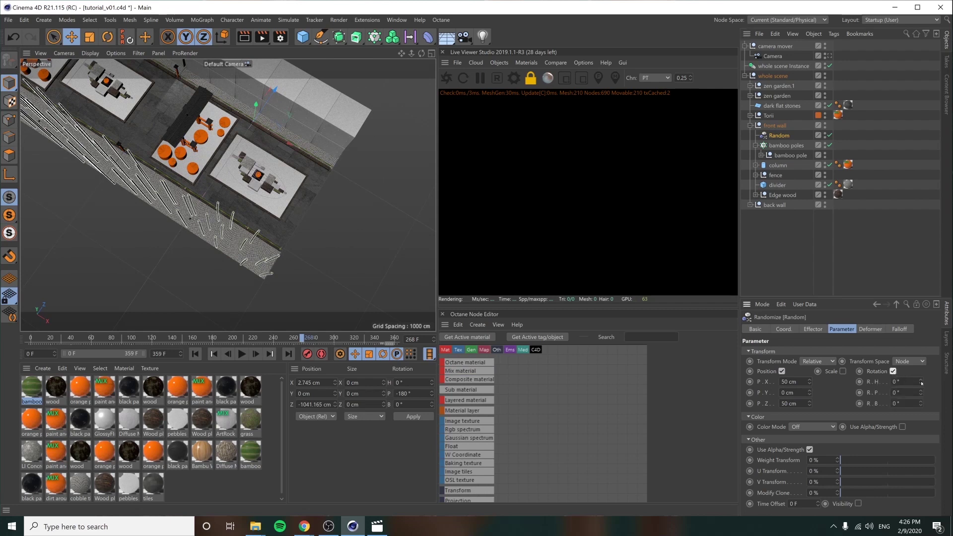
left_click_drag(922, 383, 910, 389)
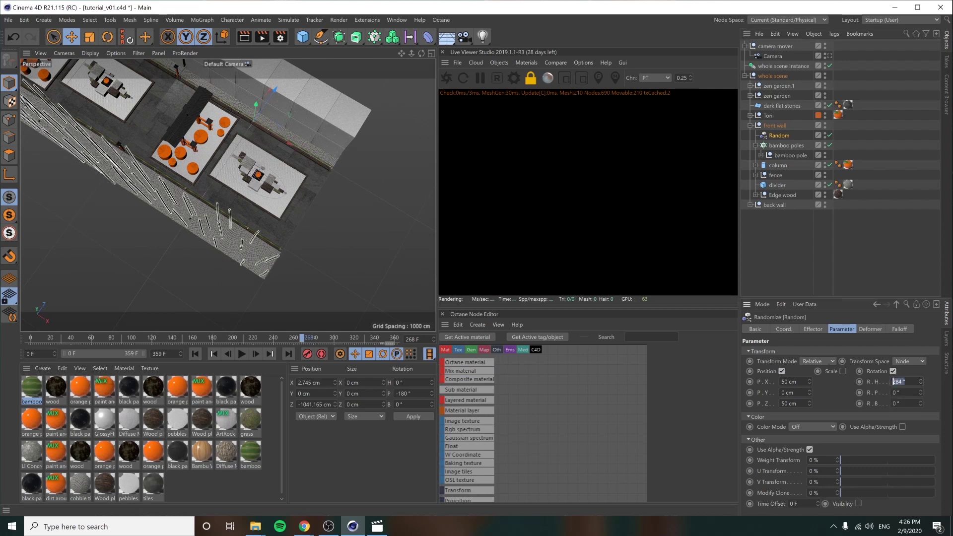
key("Return")
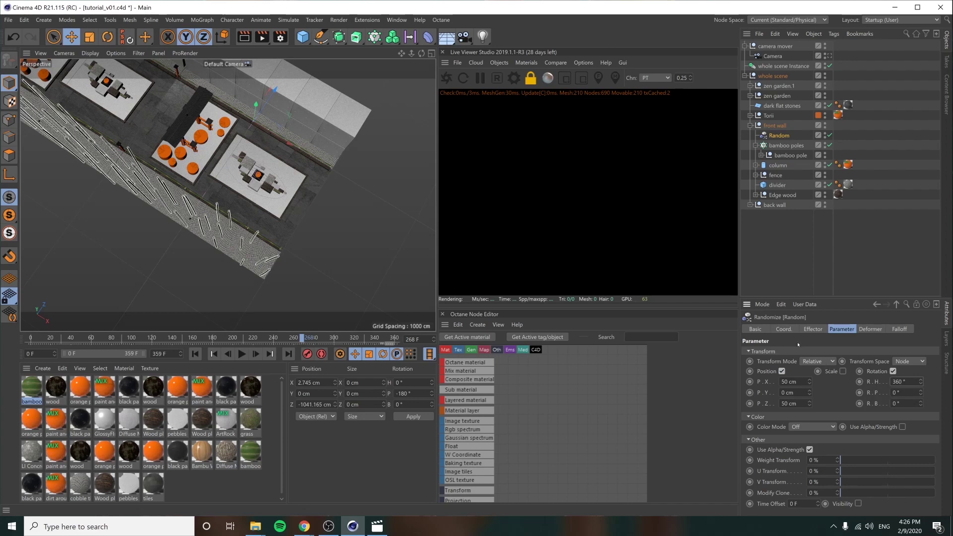
left_click(829, 249)
Step: Increase the Random effector's X position variation to 128 cm to spread the poles along the street
left_click_drag(199, 243, 277, 156, "alt")
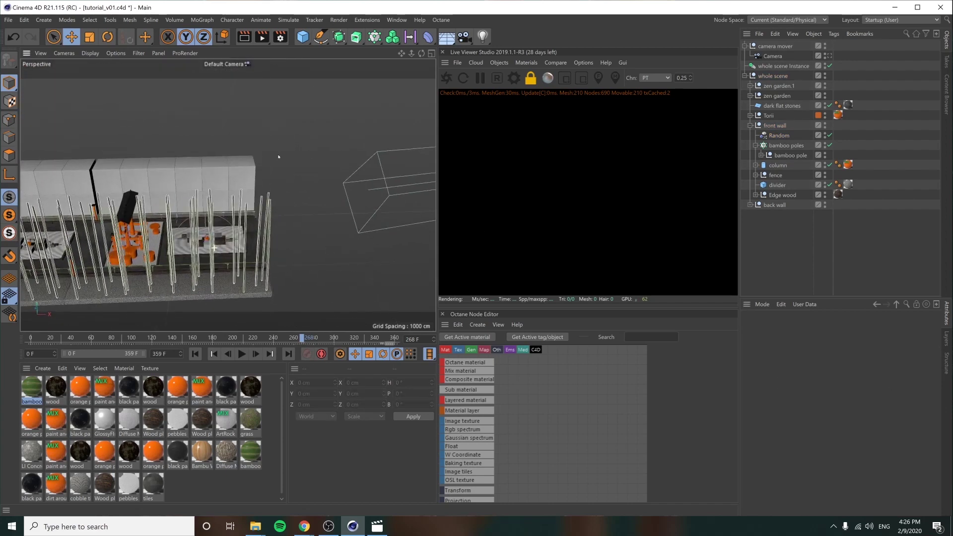
left_click_drag(222, 253, 273, 293, "alt")
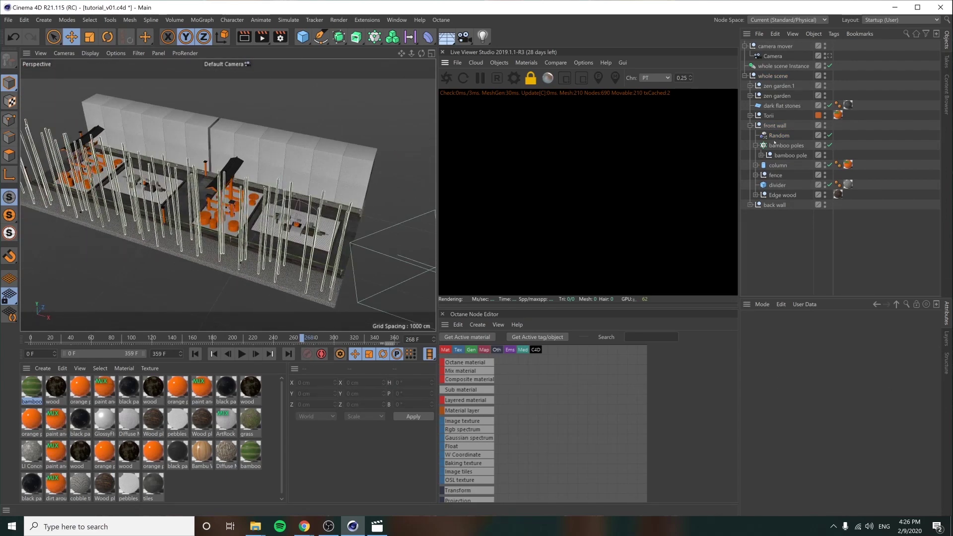
left_click(777, 136)
left_click_drag(810, 382, 809, 343)
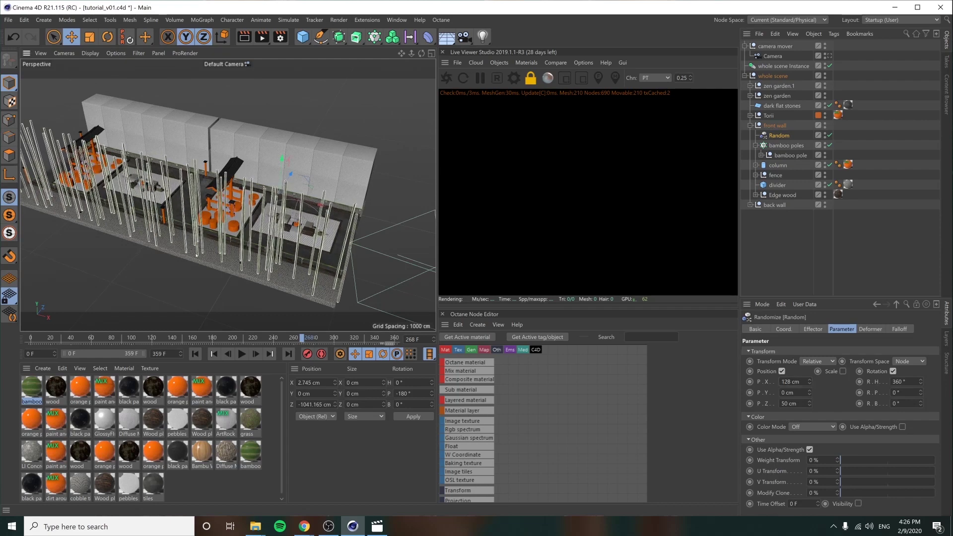
Step: Set the Random effector's time offset to 360 F and check the poles' sway across the end of the loop
left_click_drag(197, 255, 206, 257, "alt")
left_click_drag(303, 338, 379, 338)
left_click(242, 354)
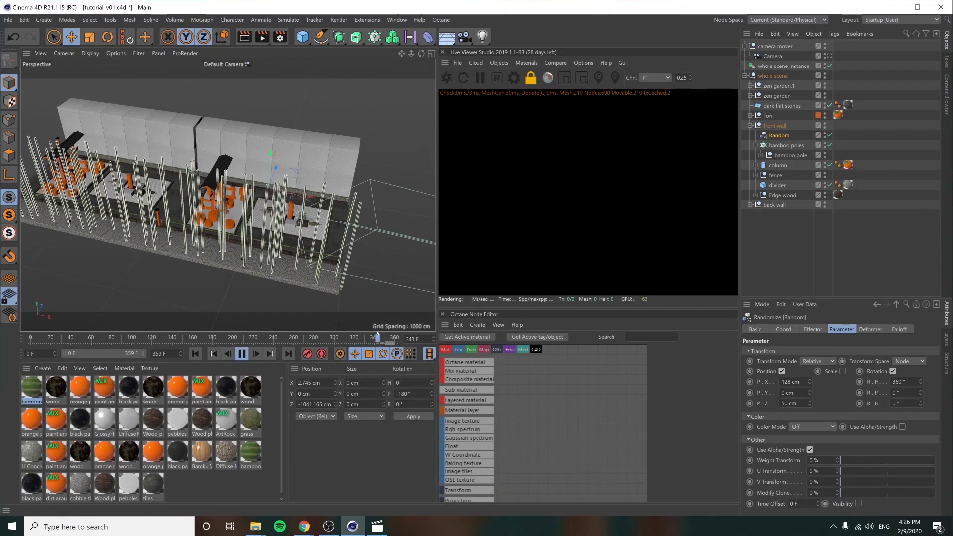
left_click(242, 354)
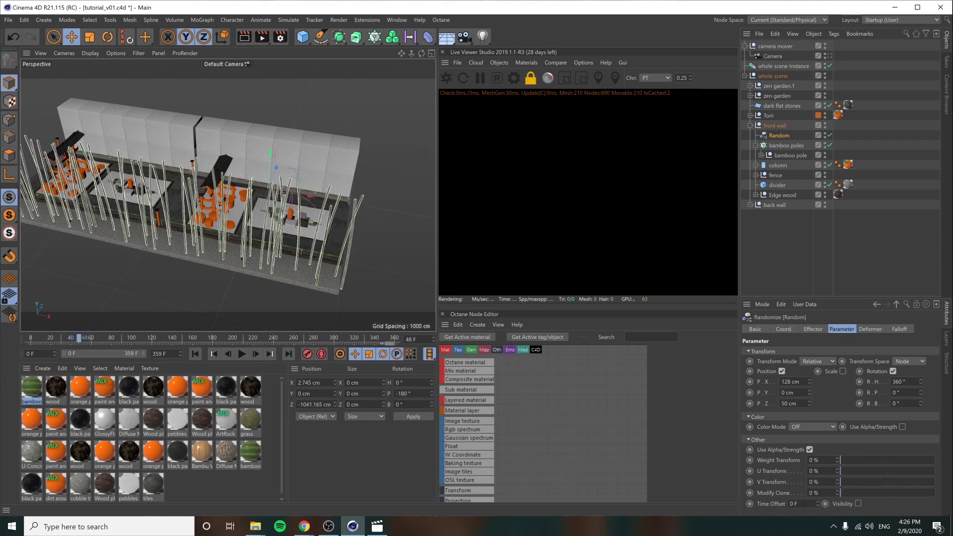
type("360")
key("Return")
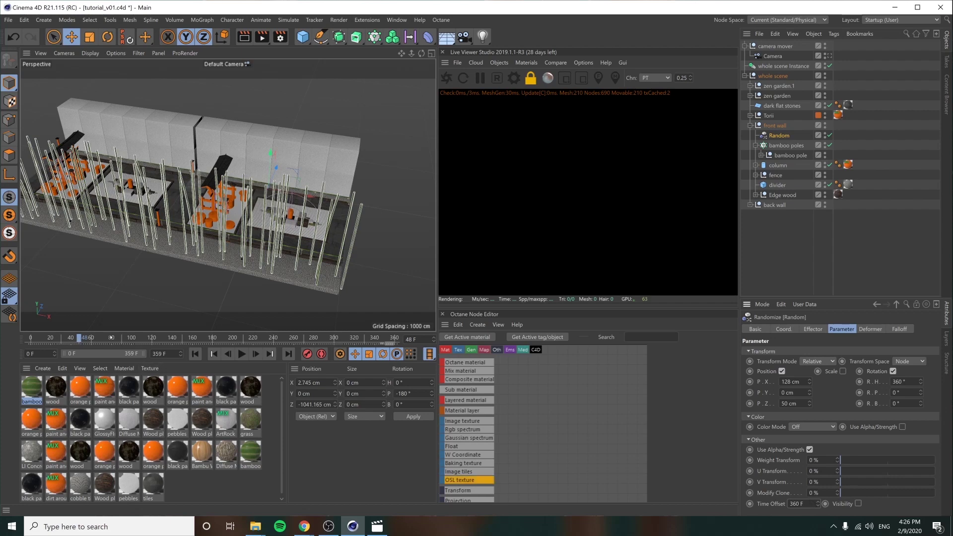
left_click_drag(112, 338, 393, 338)
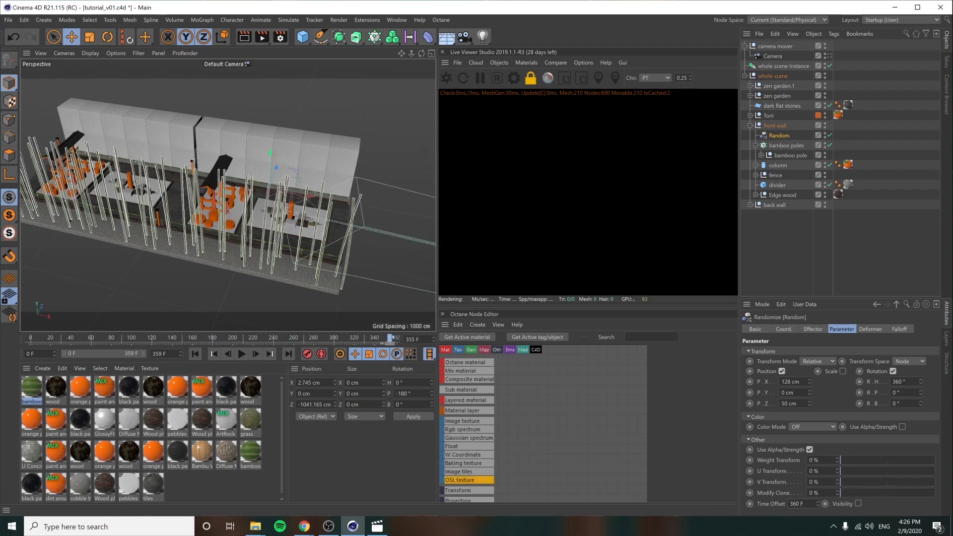
key("F8")
left_click(387, 339)
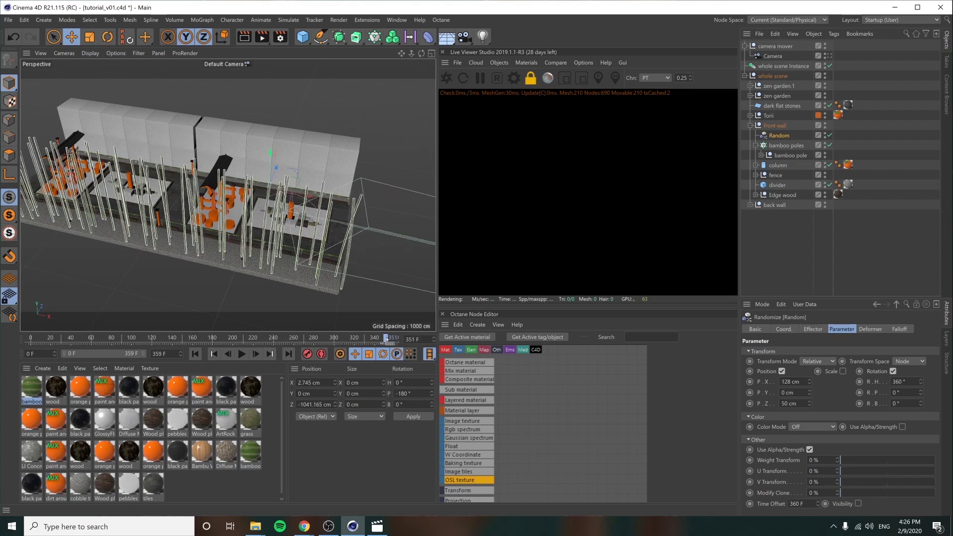
Step: Change the bamboo poles cloner's animation mode and play the loop through the scene camera to check the sway
left_click(798, 145)
left_click(778, 146)
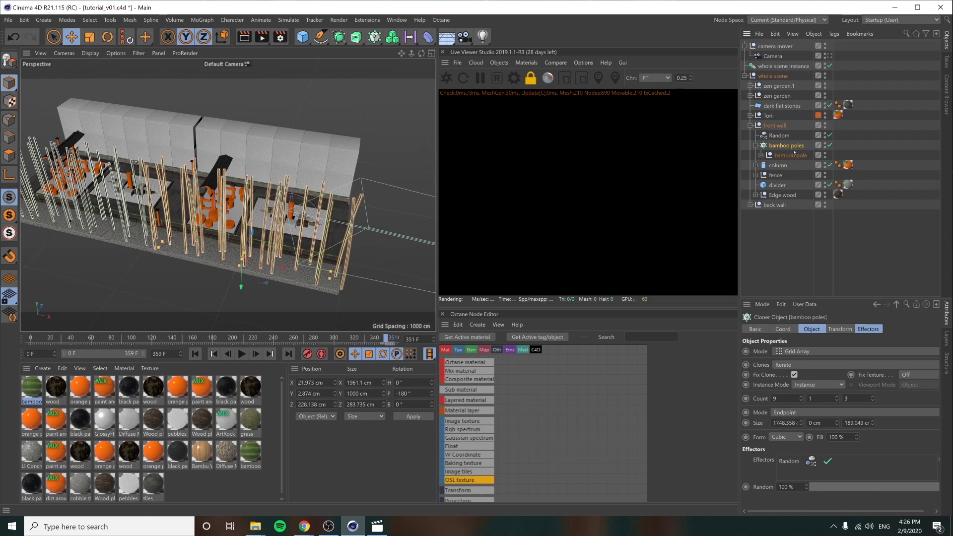
left_click(840, 329)
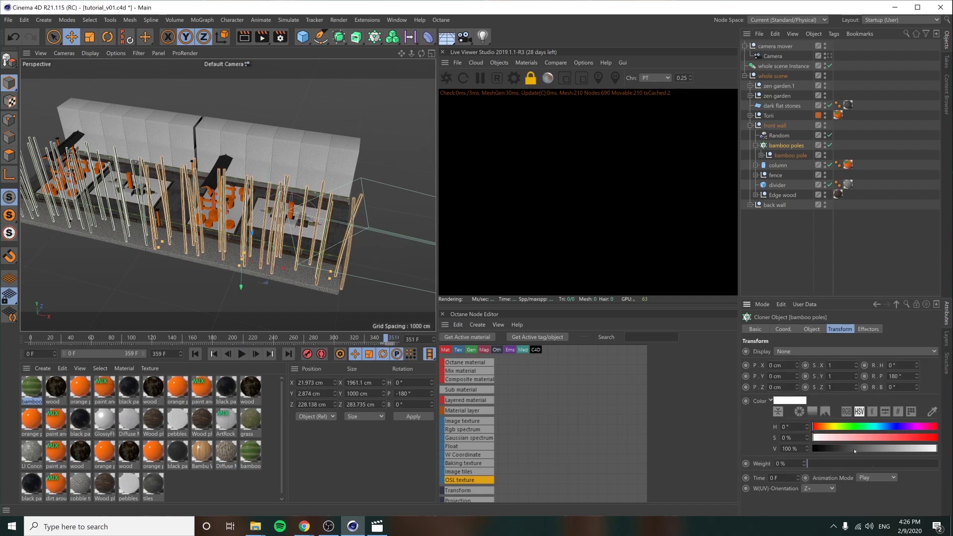
left_click(881, 478)
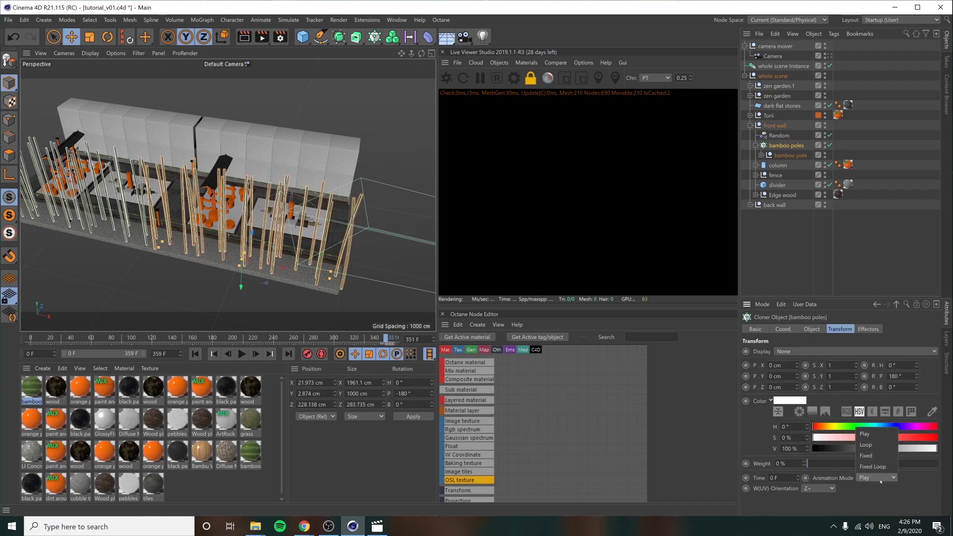
left_click(881, 450)
left_click(854, 267)
left_click(243, 354)
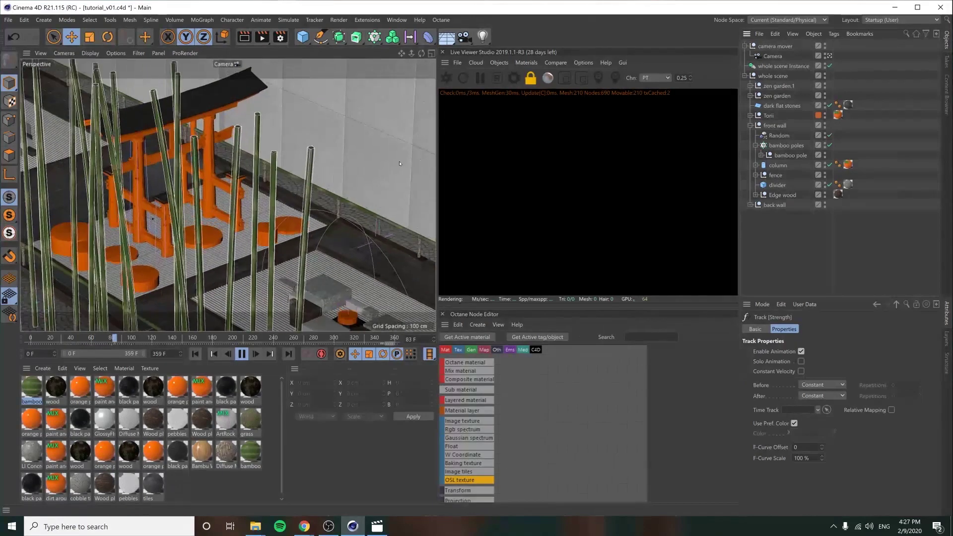
left_click(242, 354)
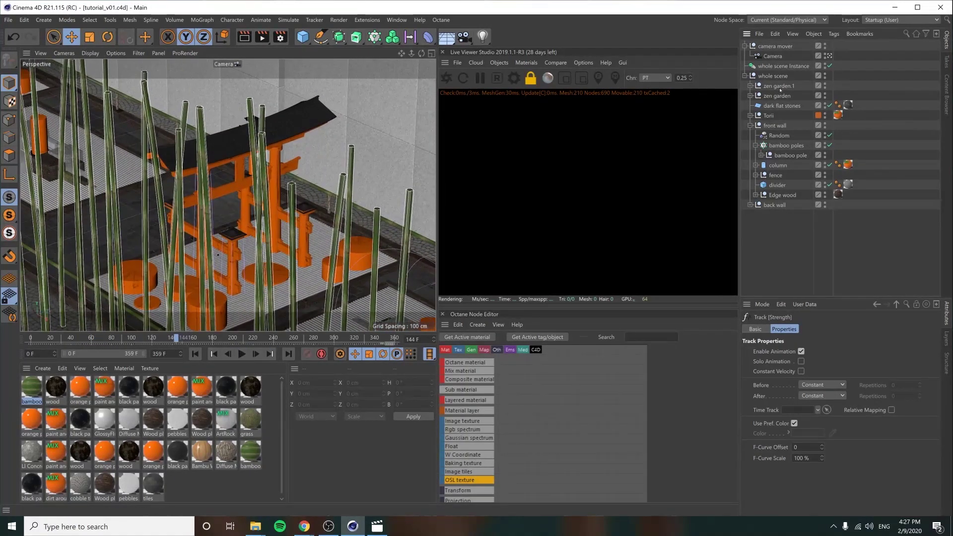
Step: Reframe the scene camera to look down on the Torii garden, with heading about 63° and pitch about -32°
left_click(773, 56)
left_click_drag(303, 169, 263, 188, "alt")
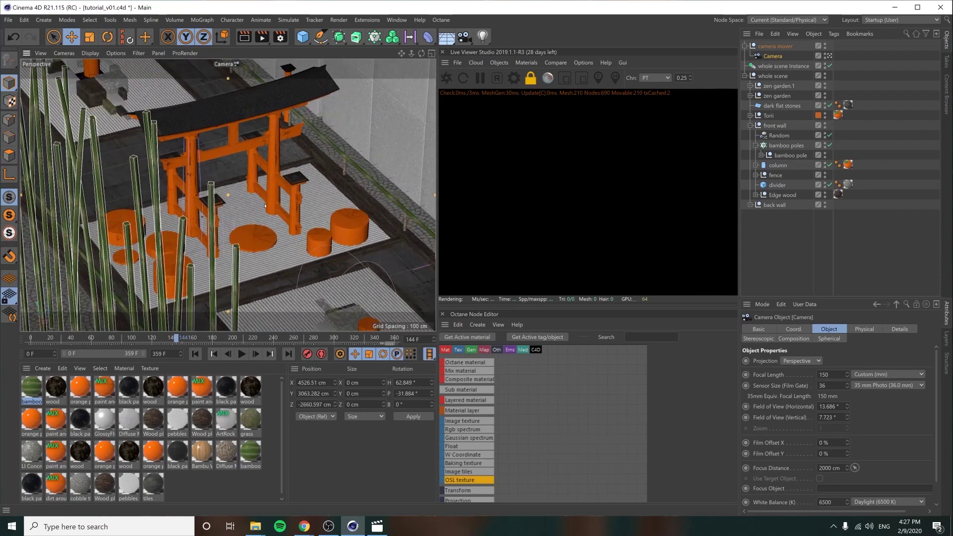
left_click_drag(263, 187, 259, 189, "alt")
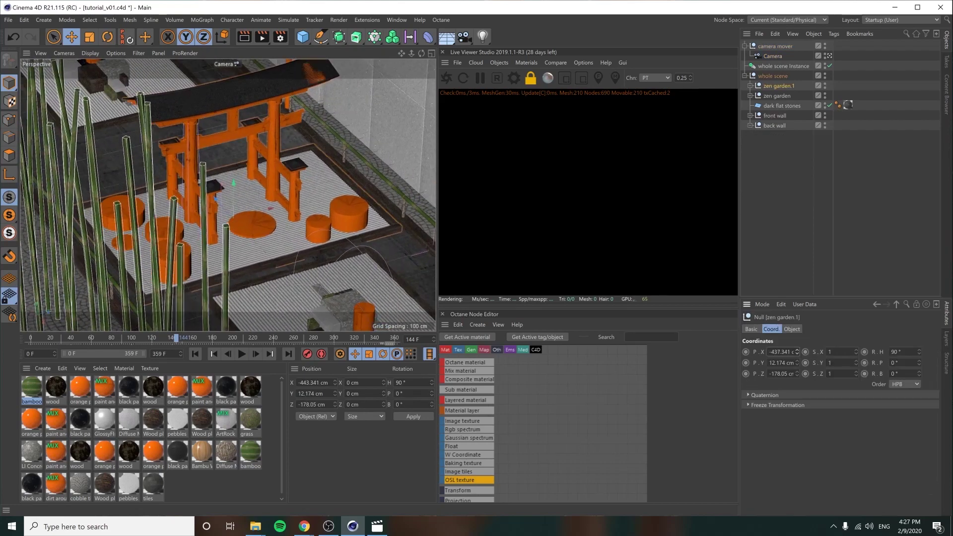
Step: Shift the zen garden.1 group along X and play the loop through the scene camera to check its placement
left_click_drag(797, 352, 797, 447)
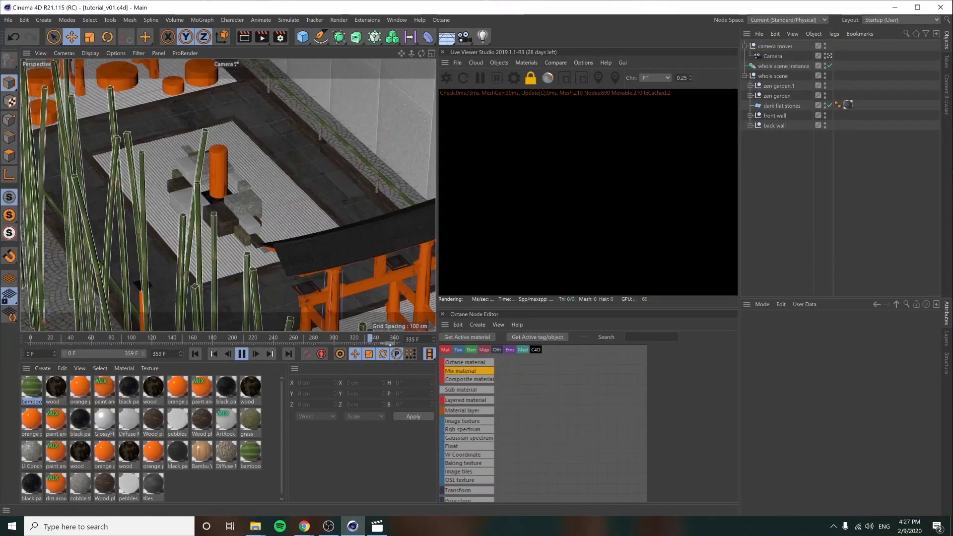
left_click(239, 352)
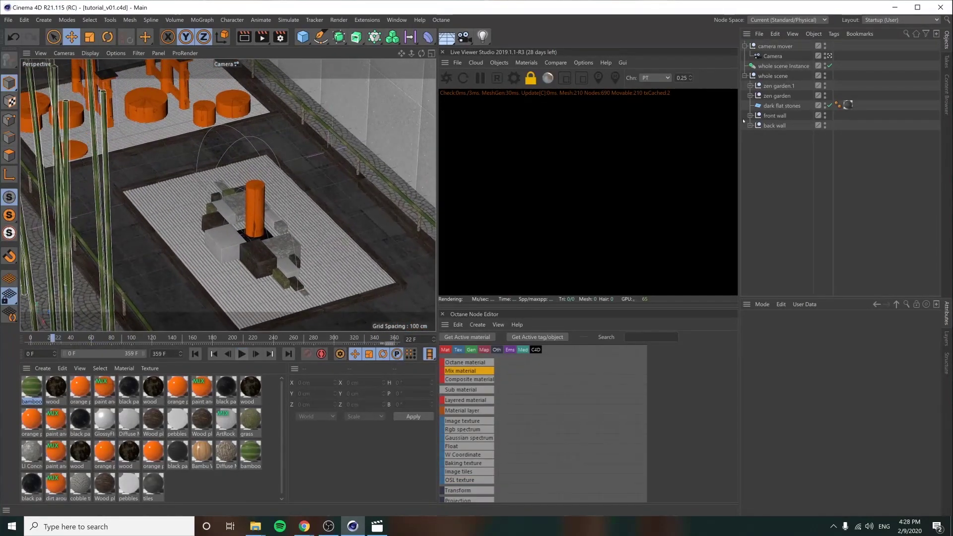
Step: Duplicate the whole scene Instance and set the copy's X position to 2000 cm to extend the street
left_click(830, 56)
left_click_drag(251, 174, 273, 190, "alt")
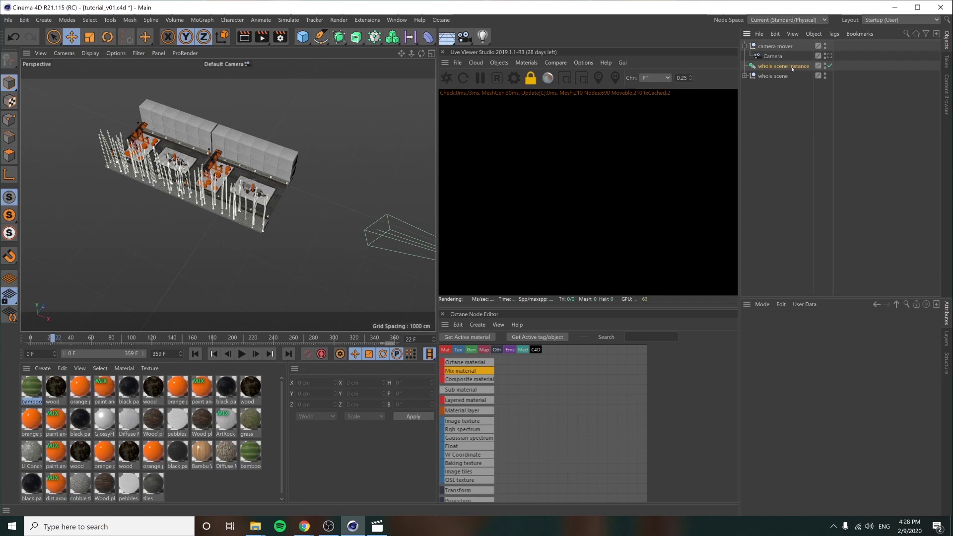
left_click(783, 66)
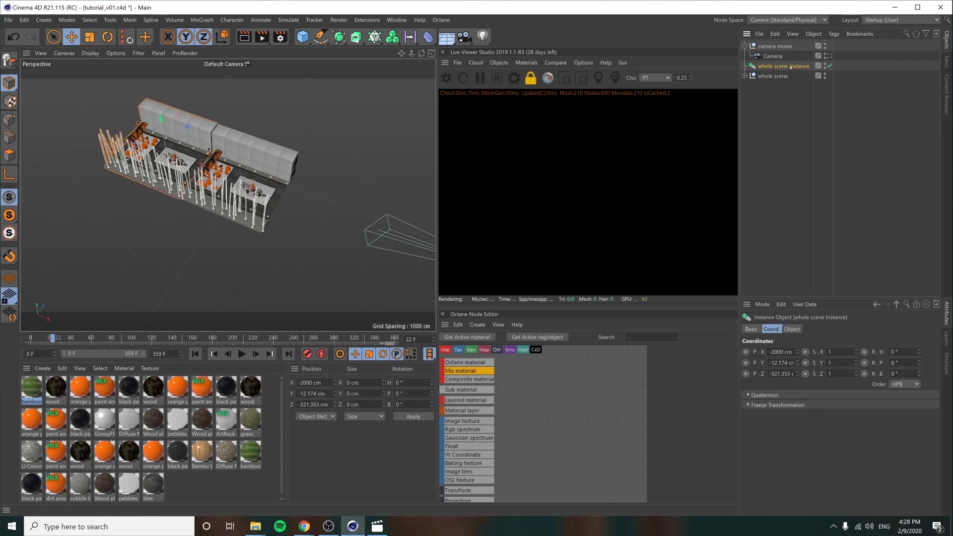
left_click_drag(784, 66, 793, 90, "ctrl")
left_click(793, 88)
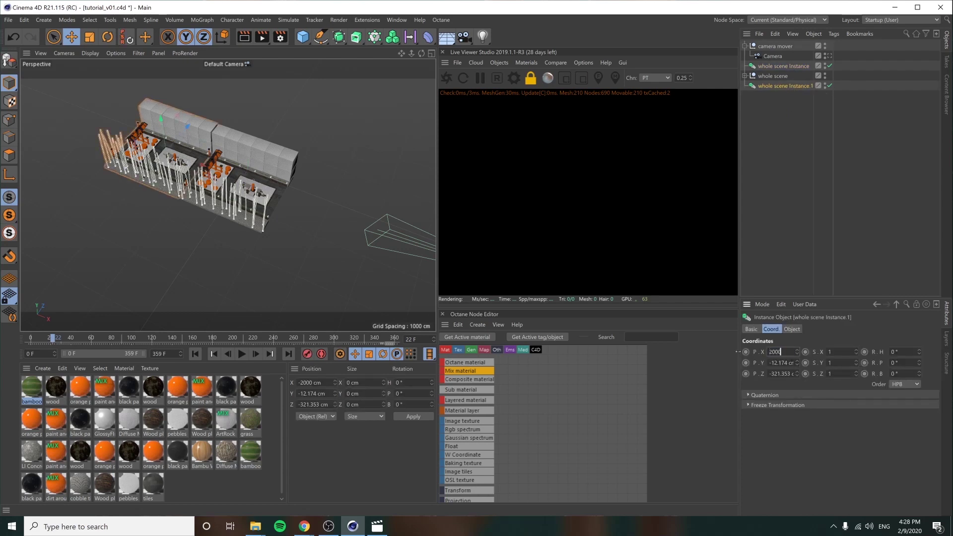
key("Return")
left_click(771, 203)
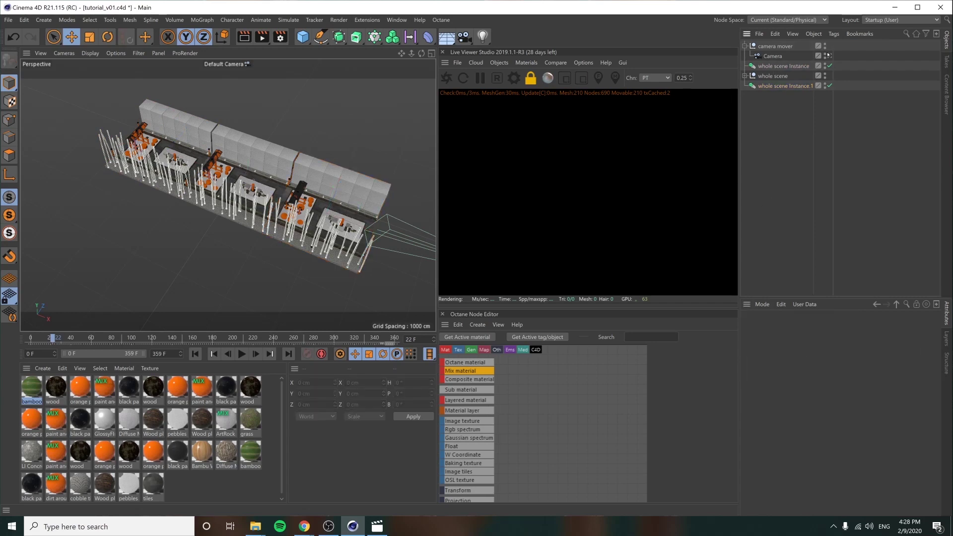
Step: Play the end of the loop through the scene camera to check that the extended street fills the frame
left_click(828, 56)
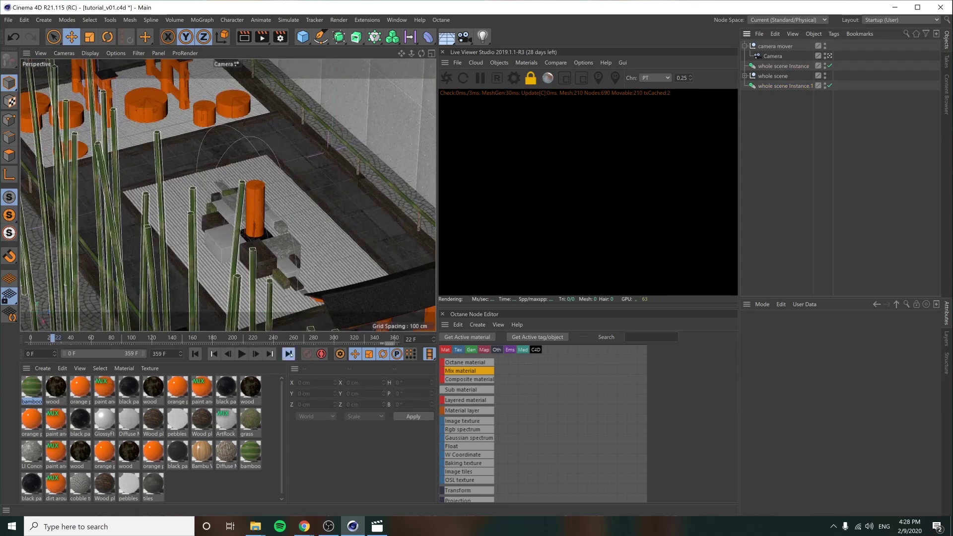
left_click(195, 354)
left_click(294, 353)
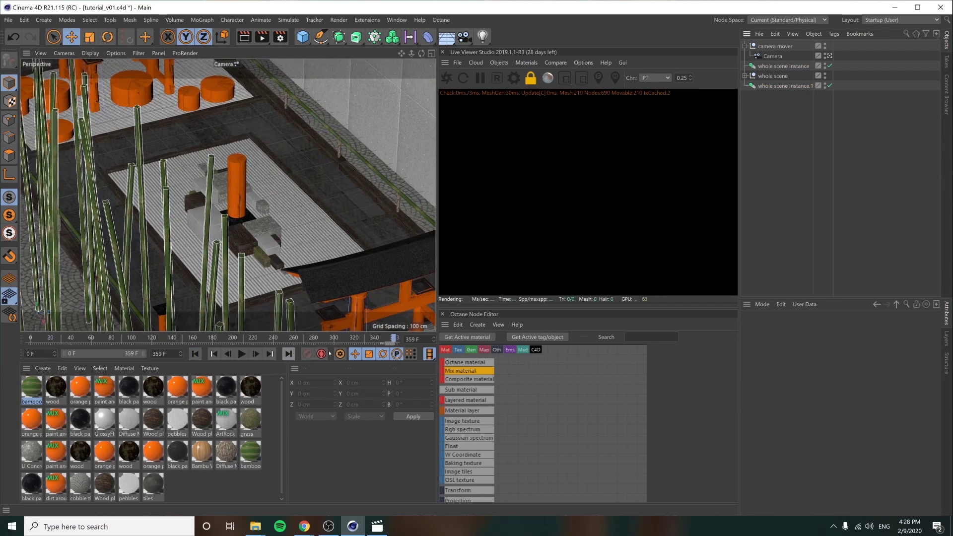
left_click(375, 339)
key("F8")
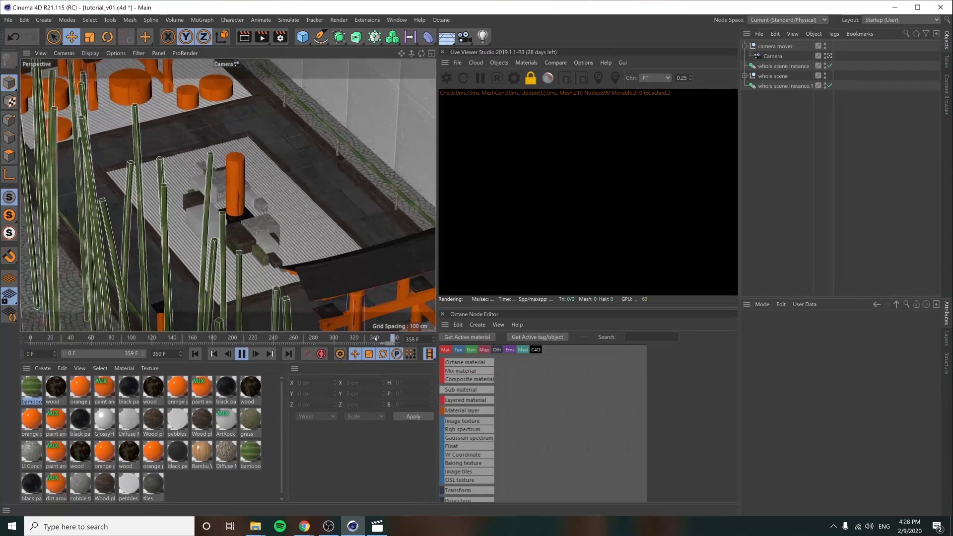
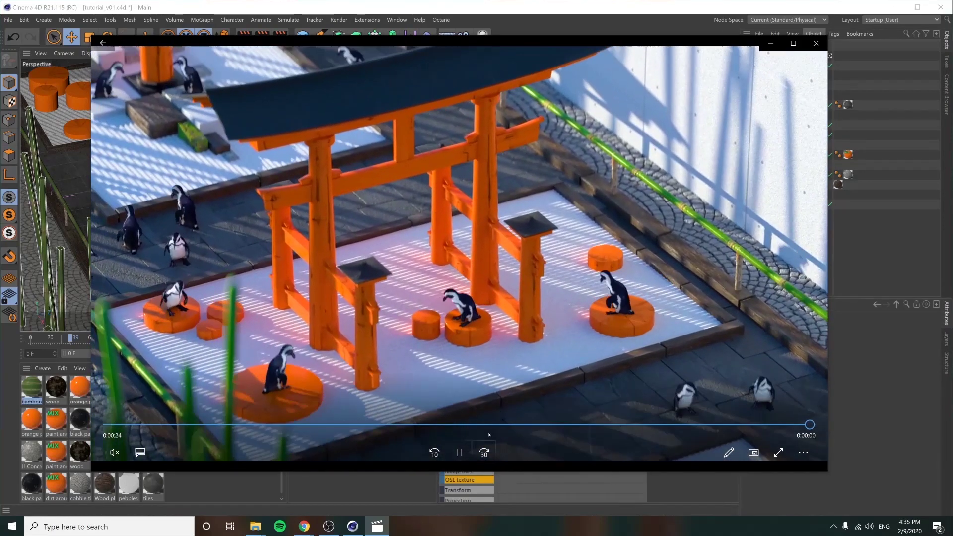
Step: Copy the Timmy penguin from timmy.c4d into tutorial_v01.c4d
left_click(770, 43)
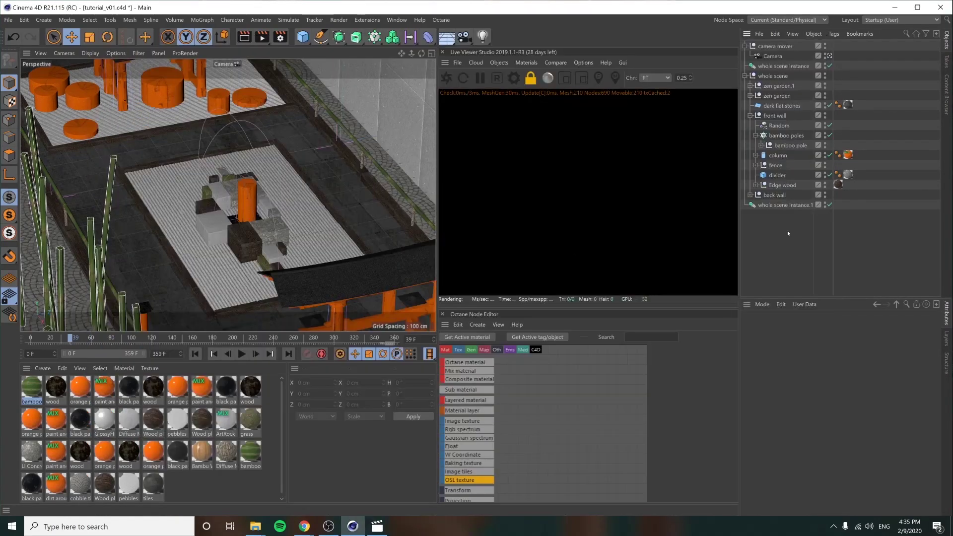
left_click(396, 20)
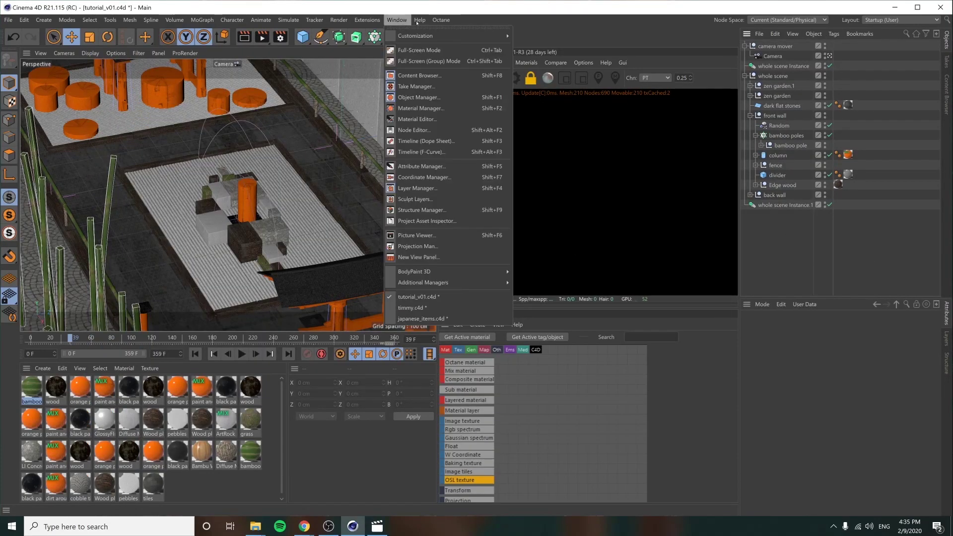
left_click(412, 308)
left_click(766, 46)
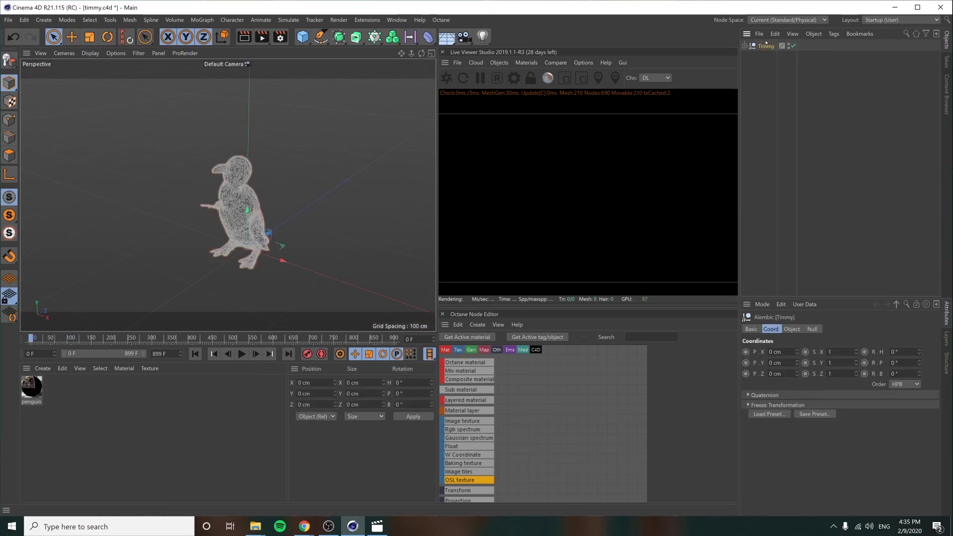
left_click(397, 20)
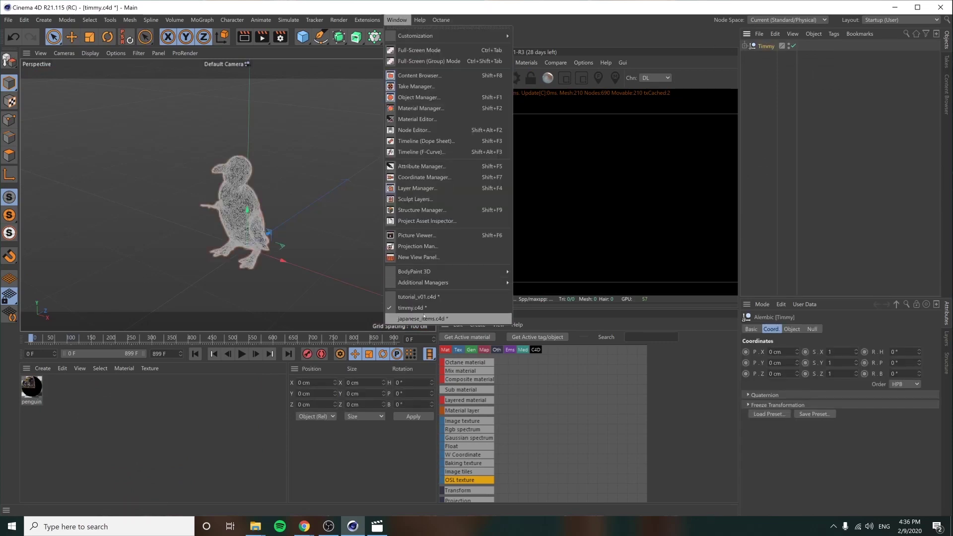
left_click(430, 297)
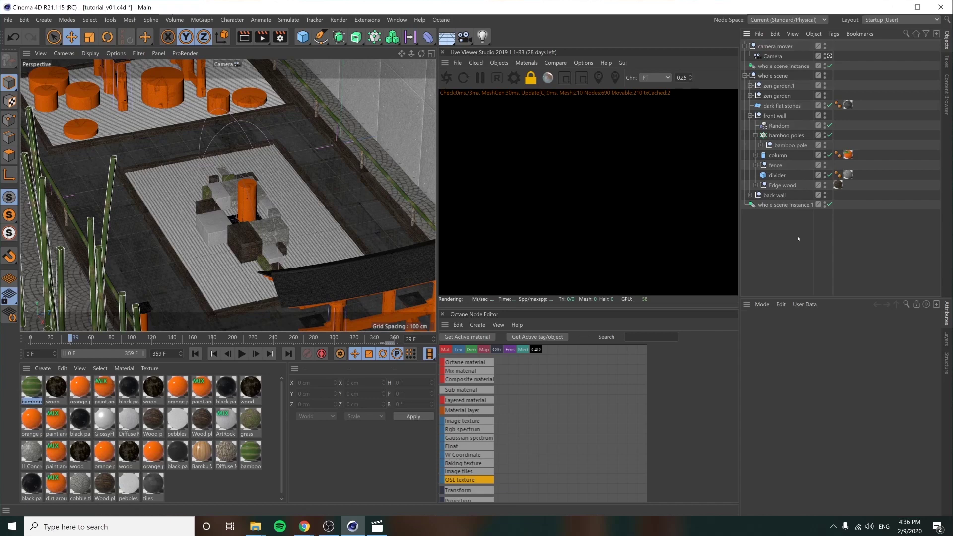
key("ctrl+v")
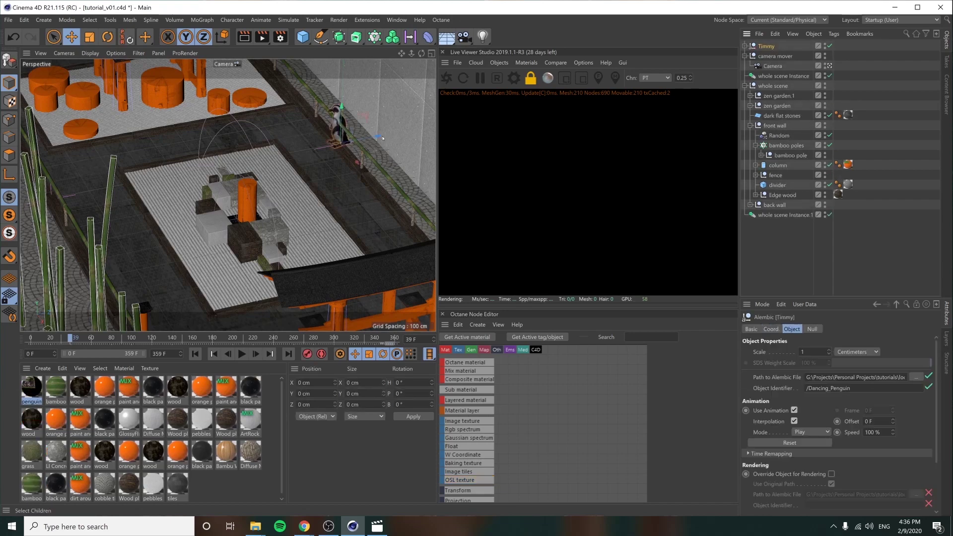
Step: Nest Timmy in the whole scene group beside the rock garden and scale it to 0.6 on all axes
left_click_drag(378, 136, 306, 151)
left_click_drag(306, 151, 323, 147)
left_click(829, 66)
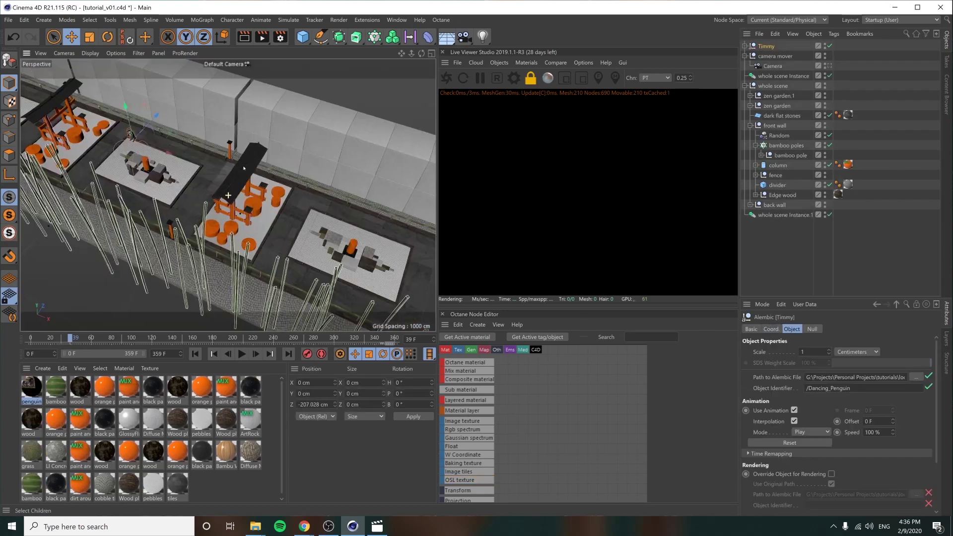
left_click_drag(788, 98, 776, 88)
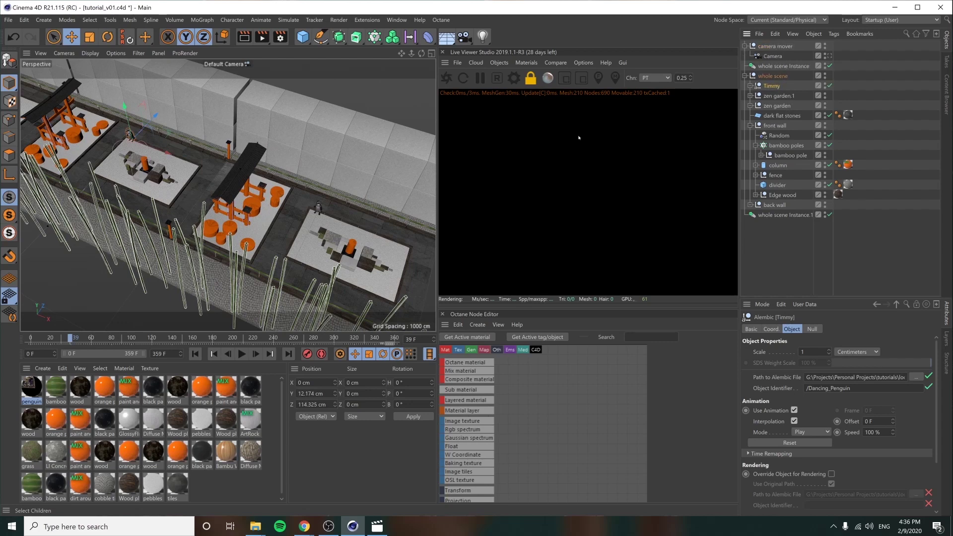
left_click(770, 329)
key("o")
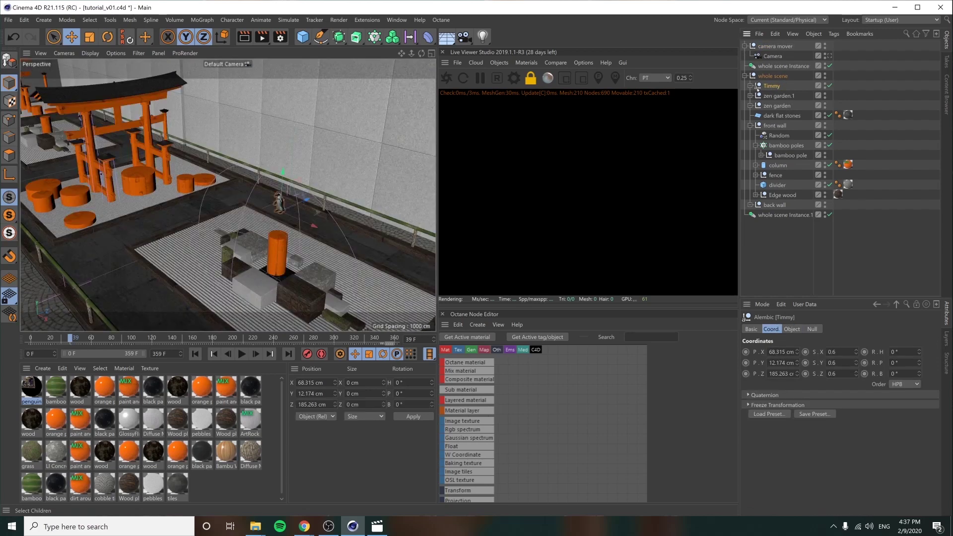
Step: Move Timmy along the stone path to about X -146 cm, Z 168 cm and go to frame 80
left_click(750, 86)
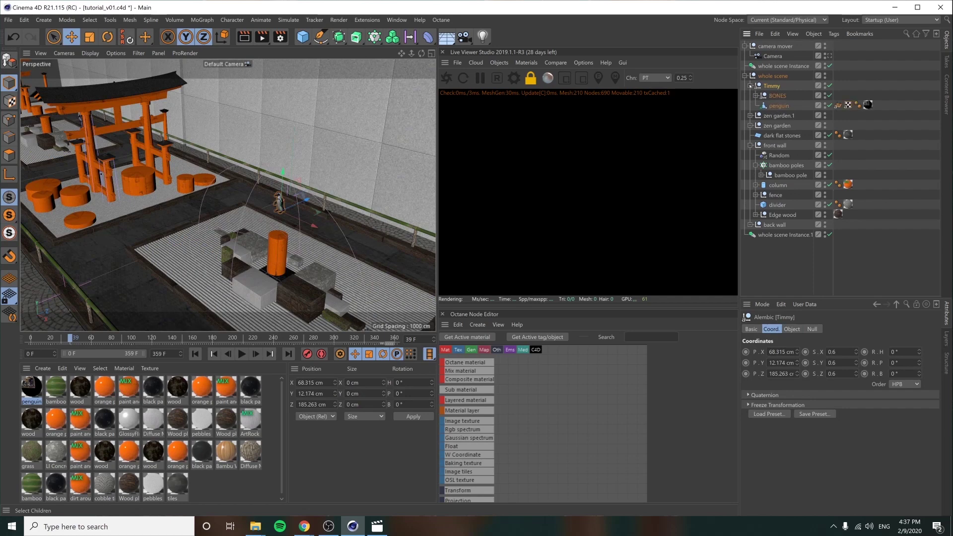
left_click(751, 86)
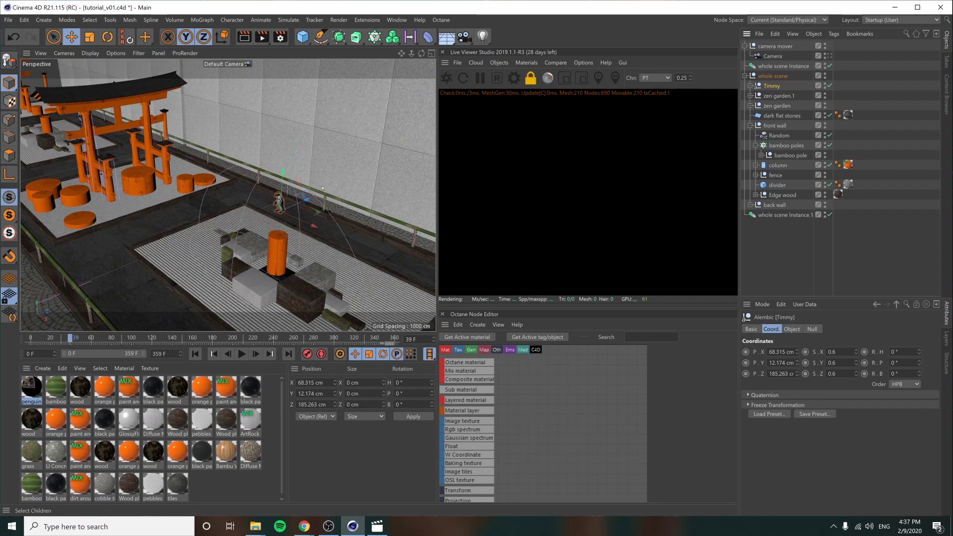
scroll(322, 188, "up", 6)
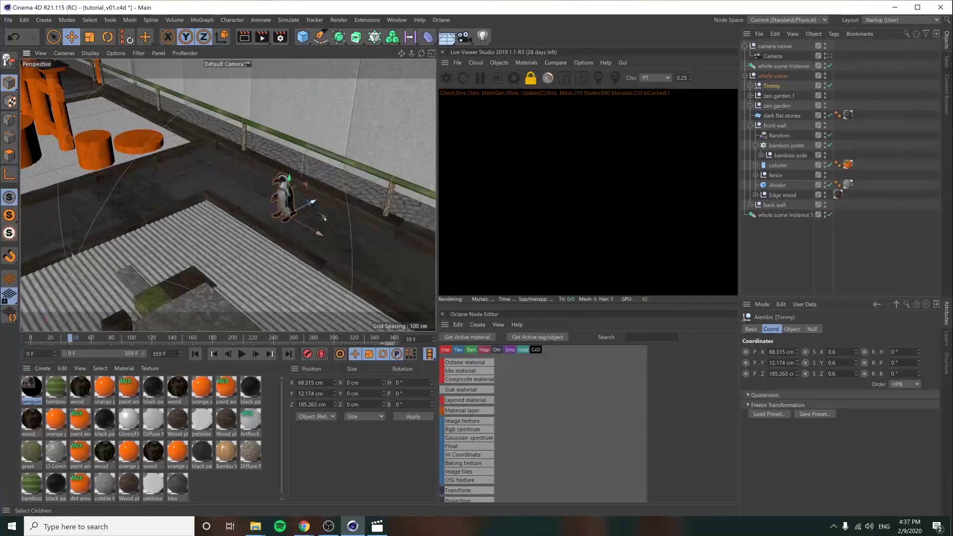
left_click_drag(325, 218, 245, 179)
left_click_drag(68, 340, 111, 339)
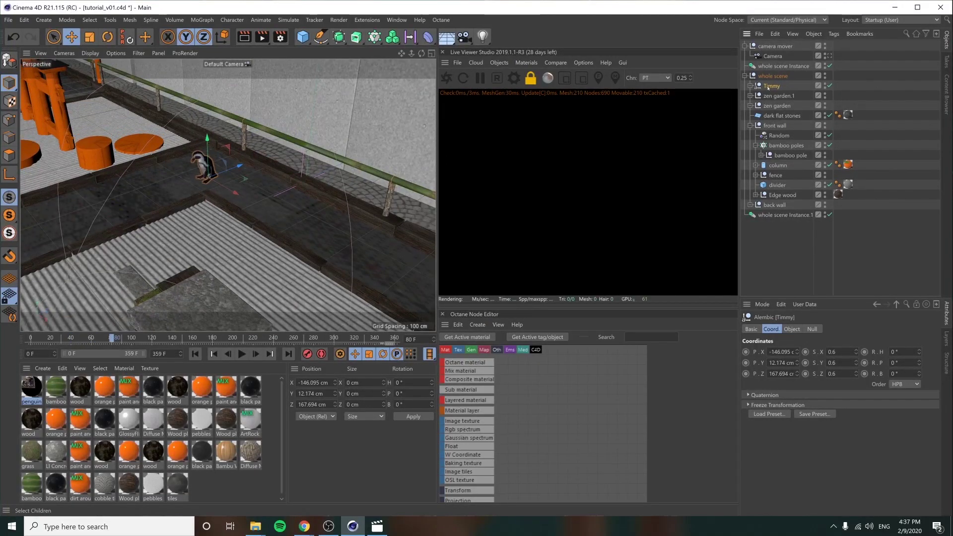
Step: Duplicate Timmy and shift the copy along X to about -72 cm, beside the original penguin
left_click_drag(770, 91, 777, 95, "ctrl")
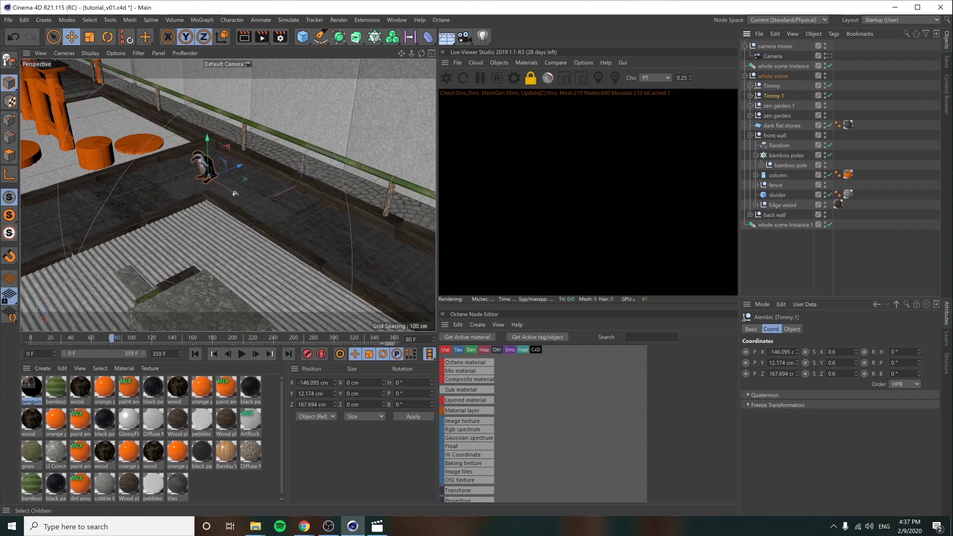
left_click_drag(234, 193, 256, 206)
left_click_drag(256, 206, 303, 184, "alt")
scroll(303, 184, "up", 4)
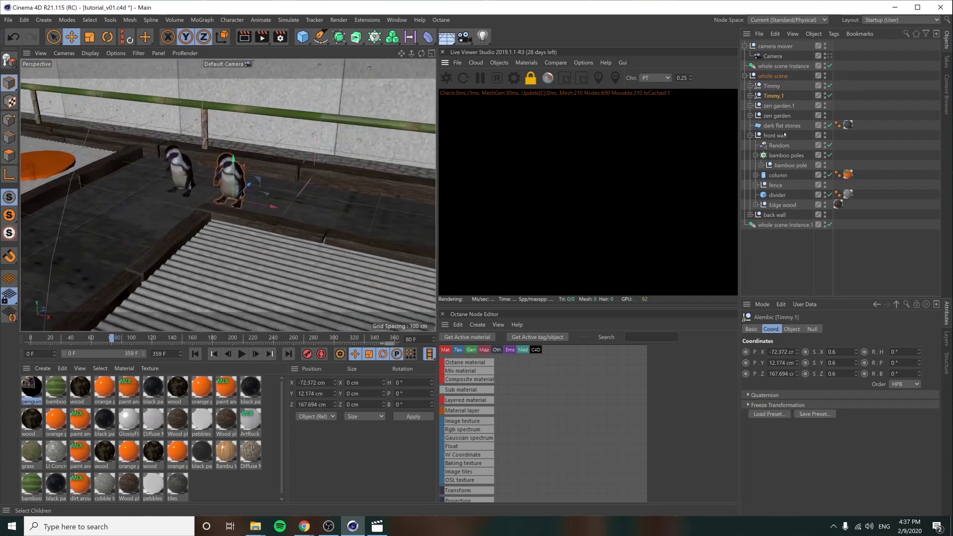
Step: Select Timmy.1 with all its children and set their Alembic animation offset to -15 F
right_click(776, 97)
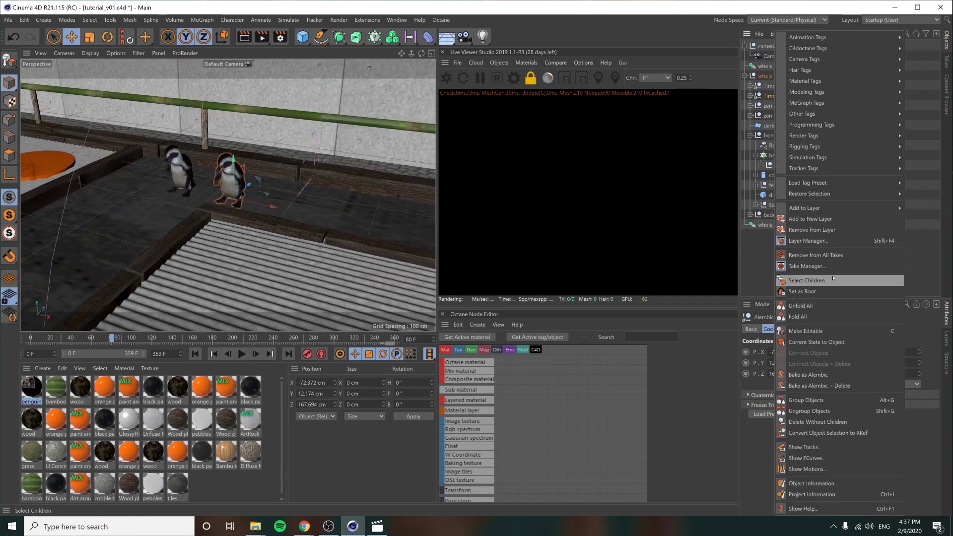
left_click(807, 281)
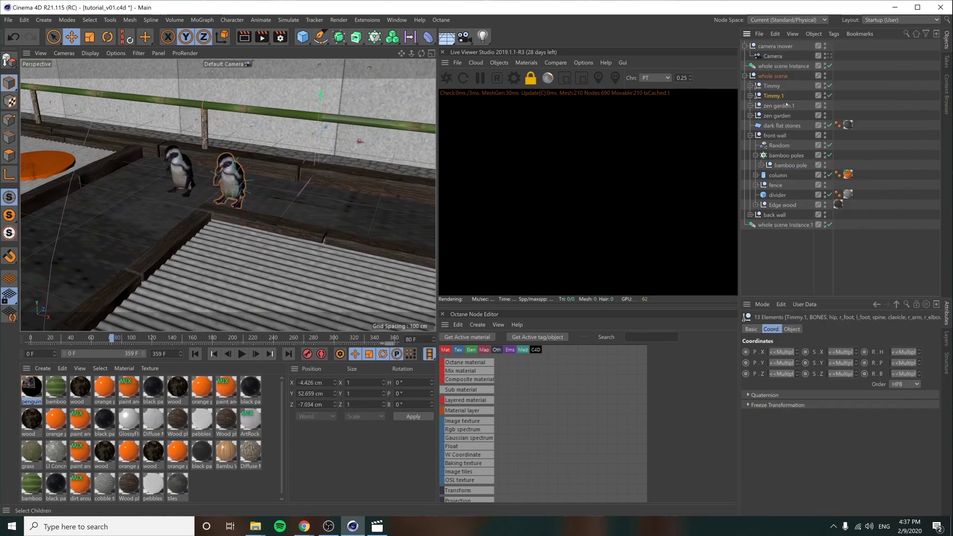
left_click(750, 96)
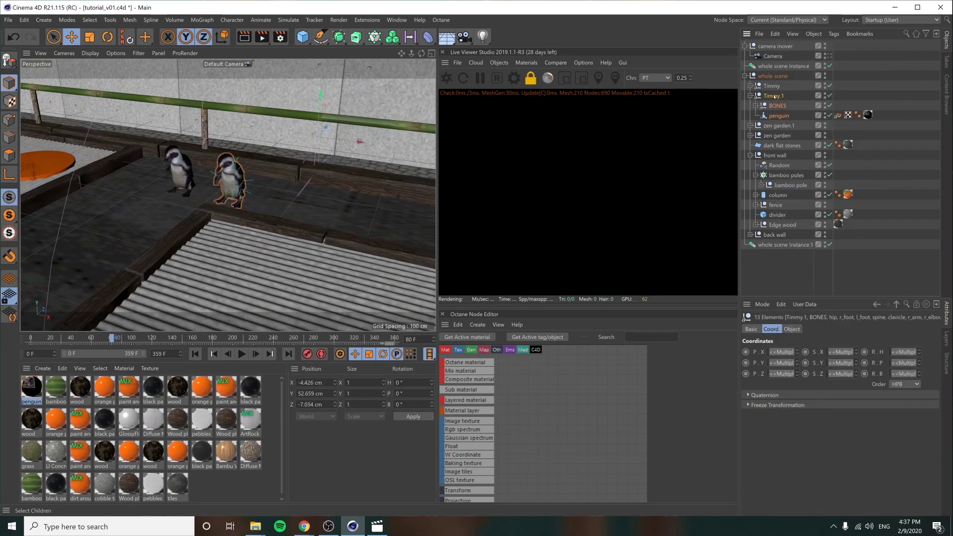
left_click(792, 330)
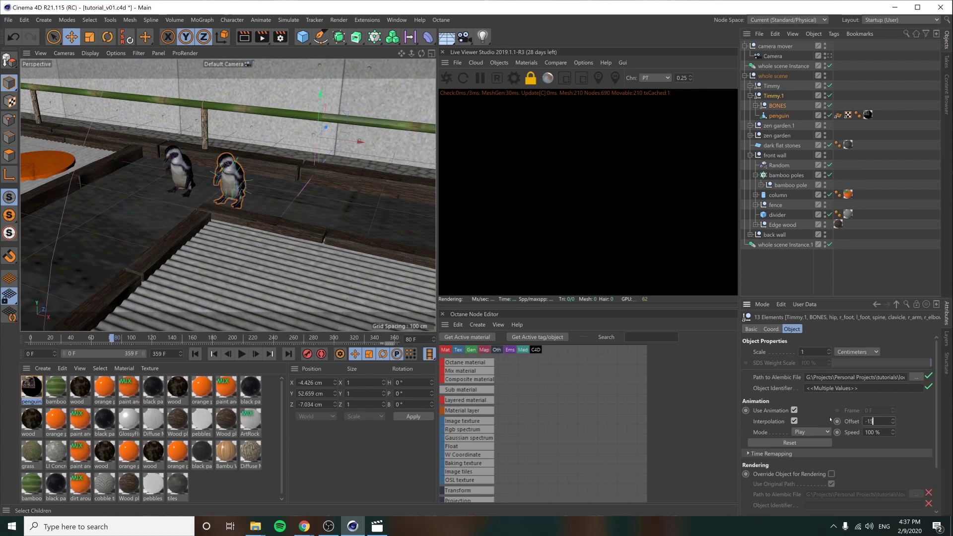
type("-15")
key("Return")
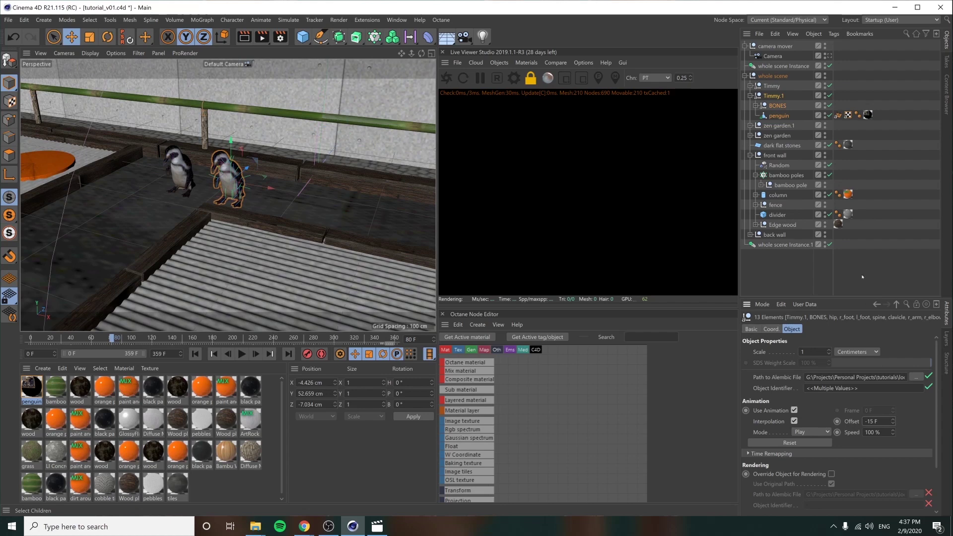
left_click(869, 277)
Step: Play the animation close up on both penguins to compare the timing of their dances
left_click_drag(206, 194, 232, 191, "alt")
scroll(250, 185, "up", 3)
scroll(251, 185, "up", 3)
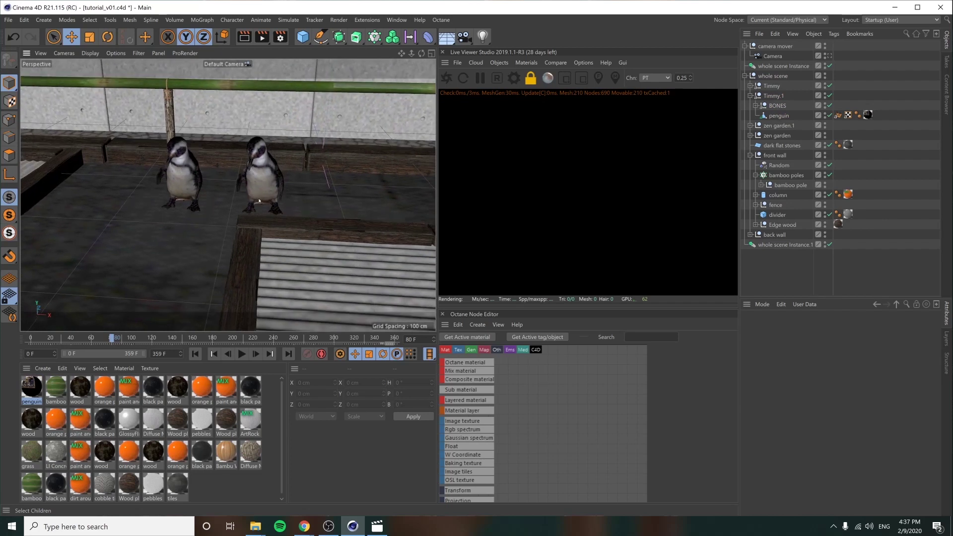
left_click(775, 96)
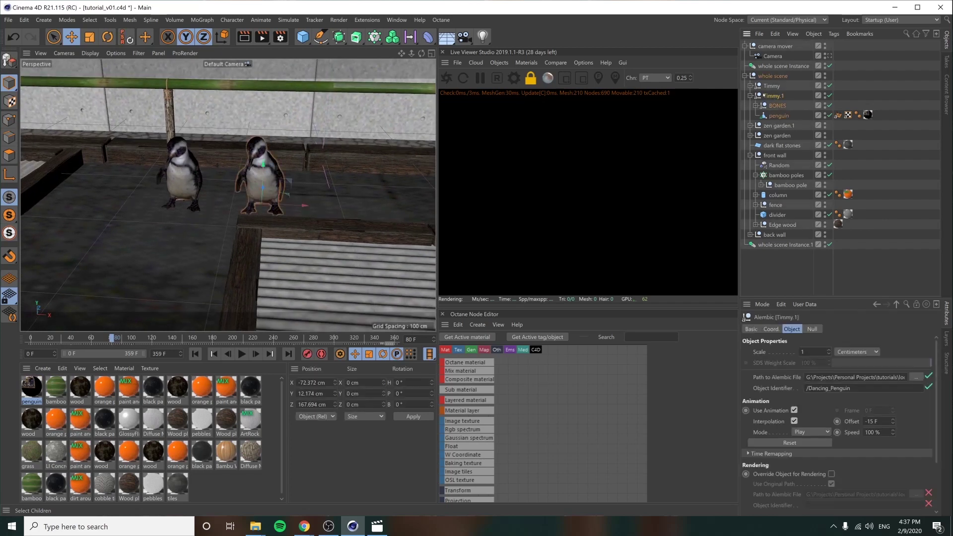
left_click_drag(112, 339, 144, 340)
left_click(241, 354)
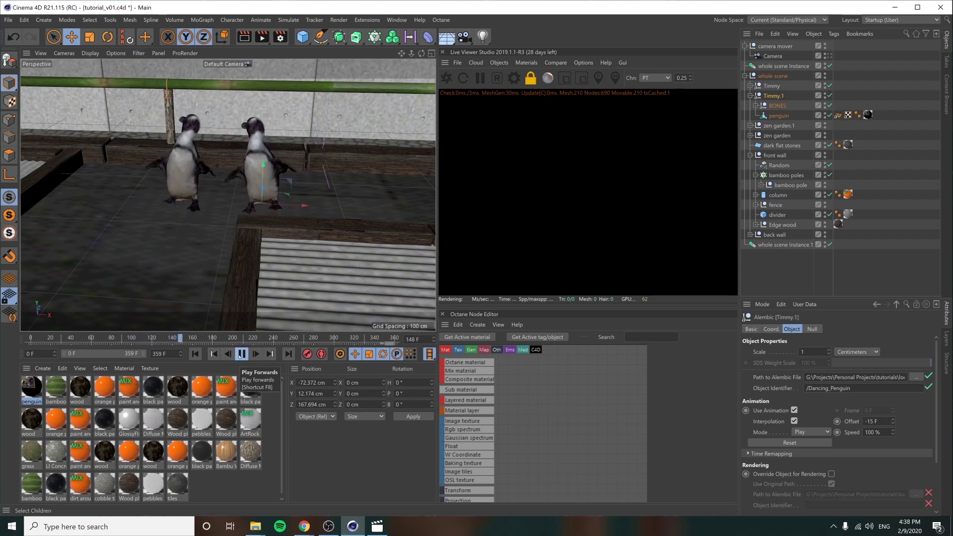
left_click(241, 354)
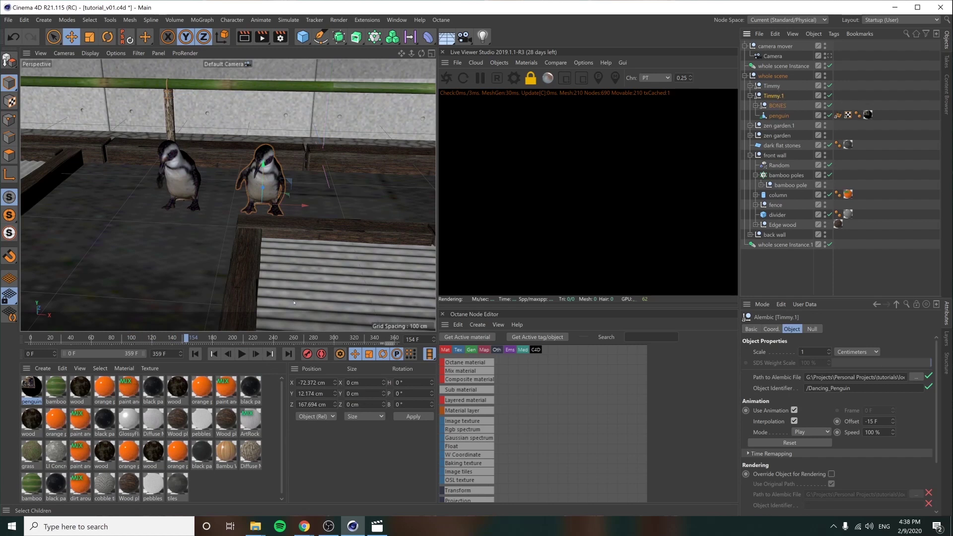
Step: Rename the offset penguin copy as Timmy 15 and collapse its hierarchy
double_click(769, 98)
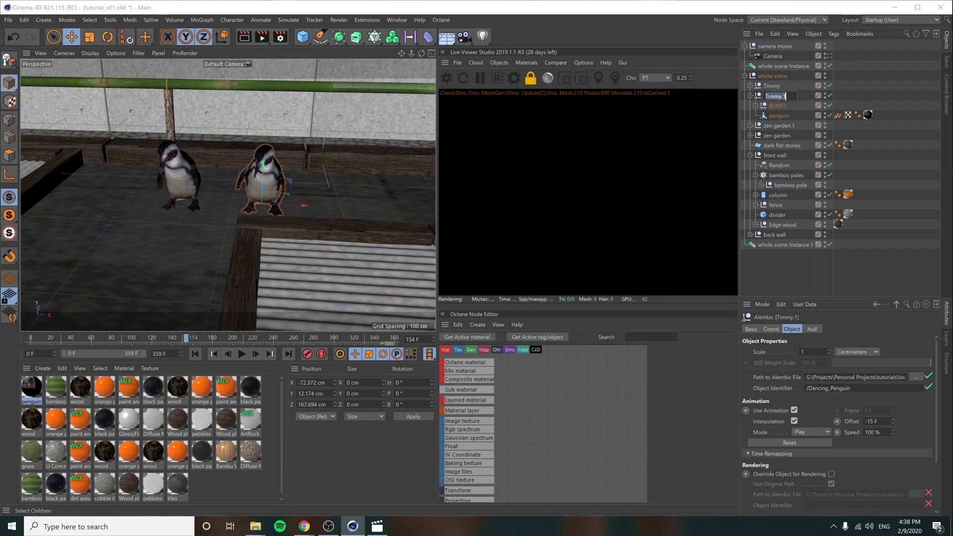
type("Timmy 15")
key("Return")
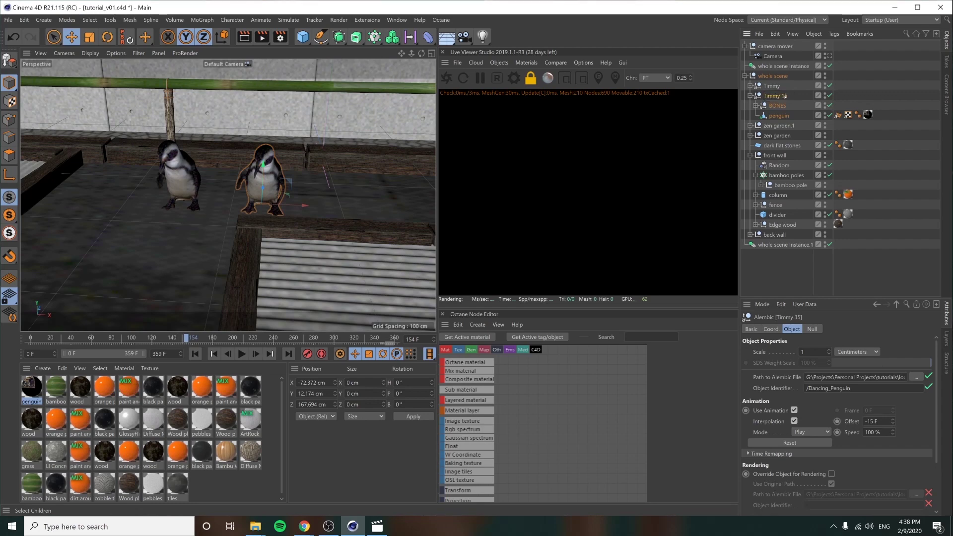
left_click(797, 102)
left_click(751, 96)
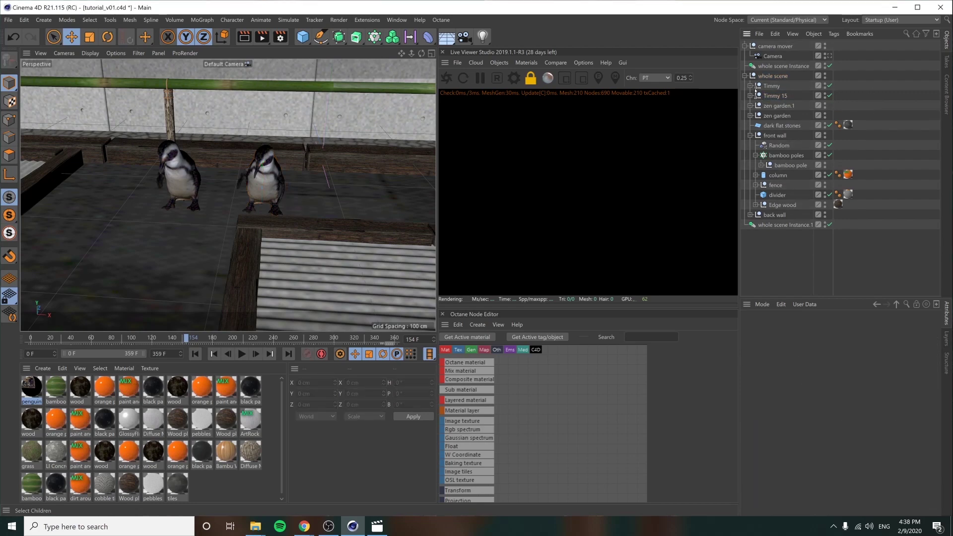
Step: Duplicate the Timmy and Timmy 15 penguins together and move the copied pair to another spot on the dark stone path
left_click_drag(276, 183, 199, 204, "alt")
scroll(208, 202, "down", 5)
left_click(775, 96)
left_click(772, 86, "shift")
left_click_drag(342, 178, 310, 179, "ctrl")
Step: Parent a Timmy copy to column.4 under big column and stand it on top of the tall orange column
left_click(775, 96)
left_click(750, 116)
left_click(756, 126)
left_click(785, 136)
scroll(214, 159, "up", 6)
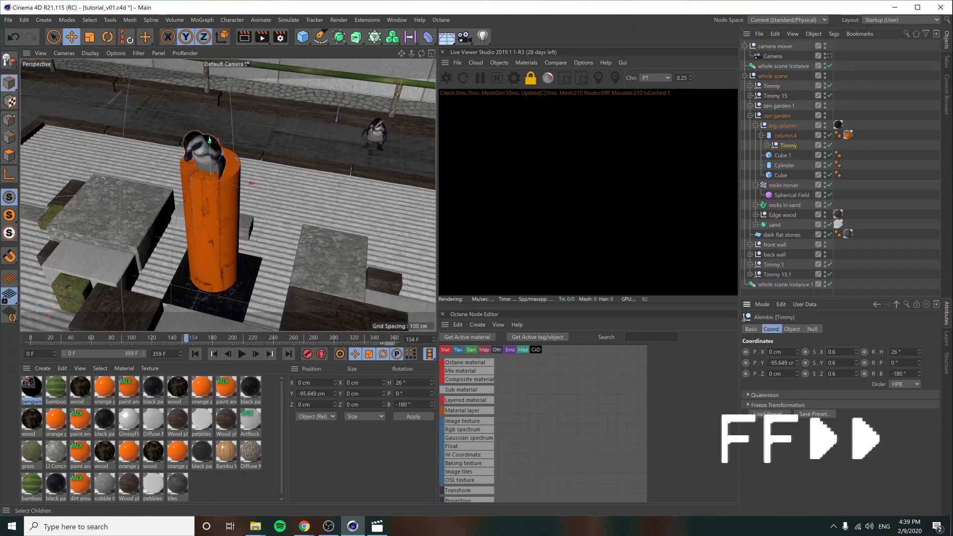
Step: Parent a Timmy 15 copy to Cube.3 in rocks in sand and zero its position to place it on the stone
left_click_drag(186, 338, 101, 338)
left_click(756, 126)
left_click(171, 199)
left_click_drag(775, 295, 783, 245)
double_click(779, 352)
type("0")
scroll(229, 191, "down", 5)
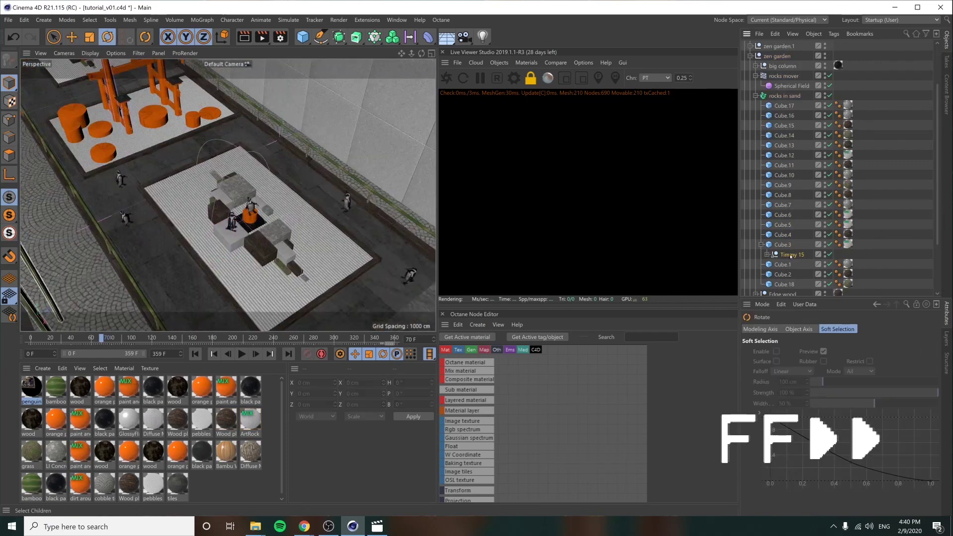
Step: Parent further penguin copies to individual columns in zen garden.1 so they stand on the orange cylinders around the Torii
scroll(784, 199, "down", 2)
left_click(783, 145)
left_click_drag(774, 284, 783, 145)
scroll(227, 190, "up", 5)
left_click_drag(101, 338, 263, 338)
left_click_drag(227, 191, 298, 173, "alt")
left_click(755, 113)
left_click(786, 147)
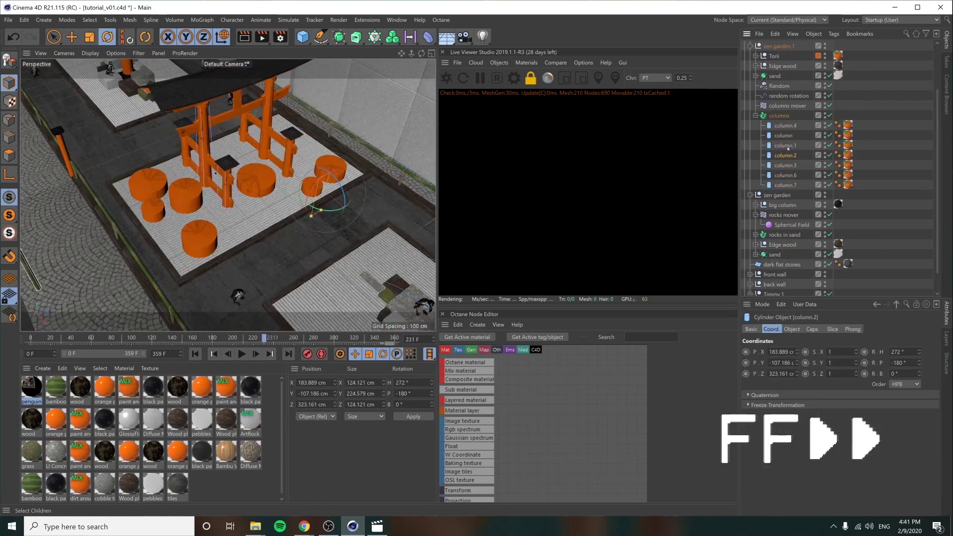
left_click_drag(778, 291, 785, 152)
left_click_drag(239, 198, 266, 164, "alt")
left_click_drag(264, 338, 169, 339)
left_click_drag(778, 292, 786, 102)
Step: Return to the start of the animation and filter the object list for "timmy"
left_click_drag(169, 338, 29, 333)
scroll(790, 169, "up", 4)
left_click(776, 96)
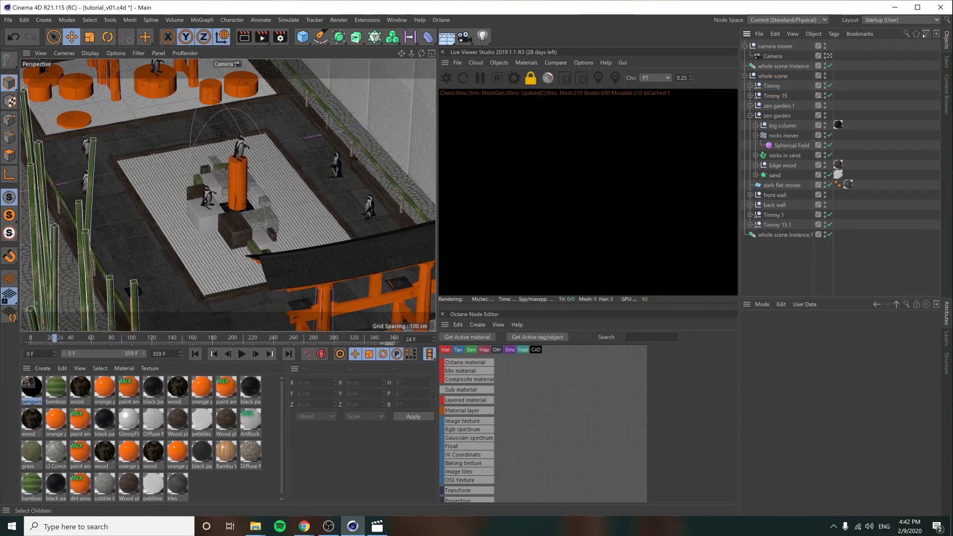
left_click(907, 34)
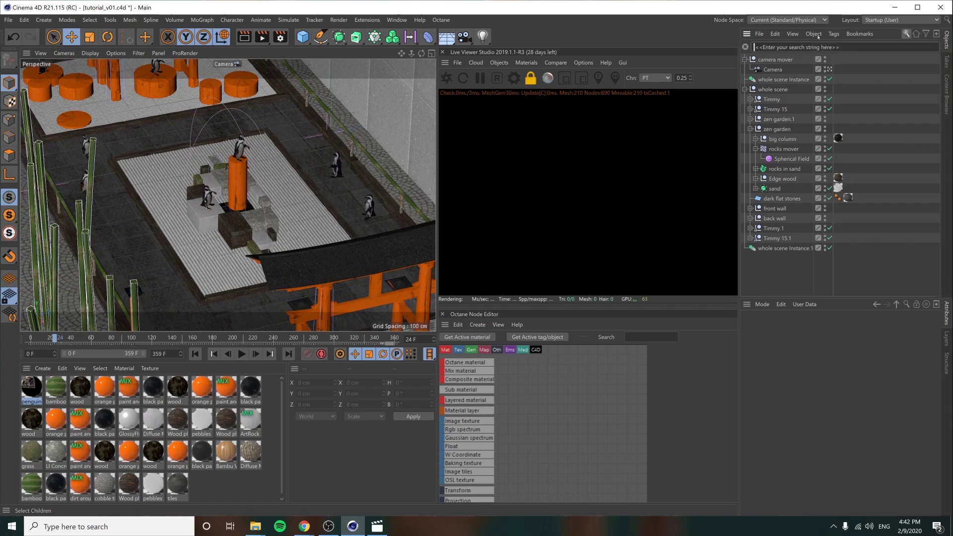
type("timmy")
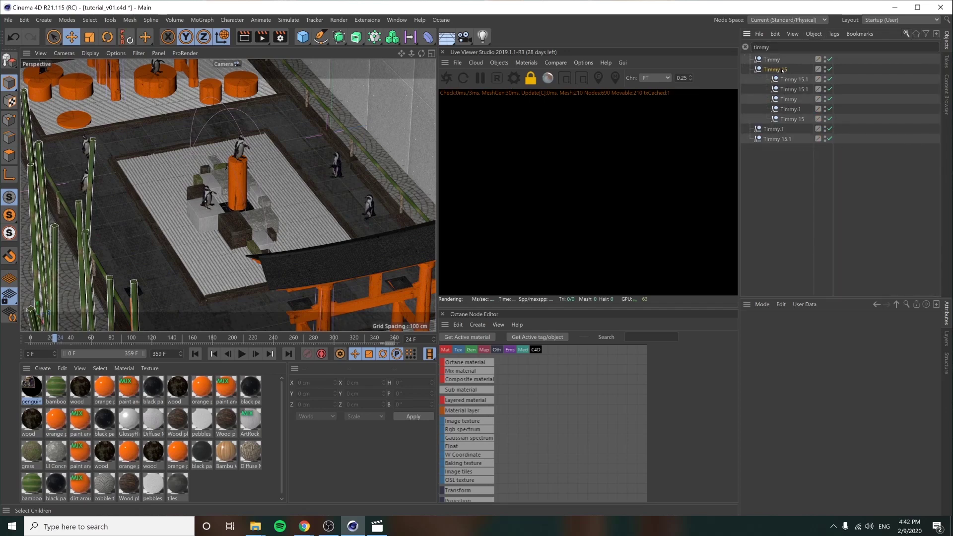
left_click(791, 152)
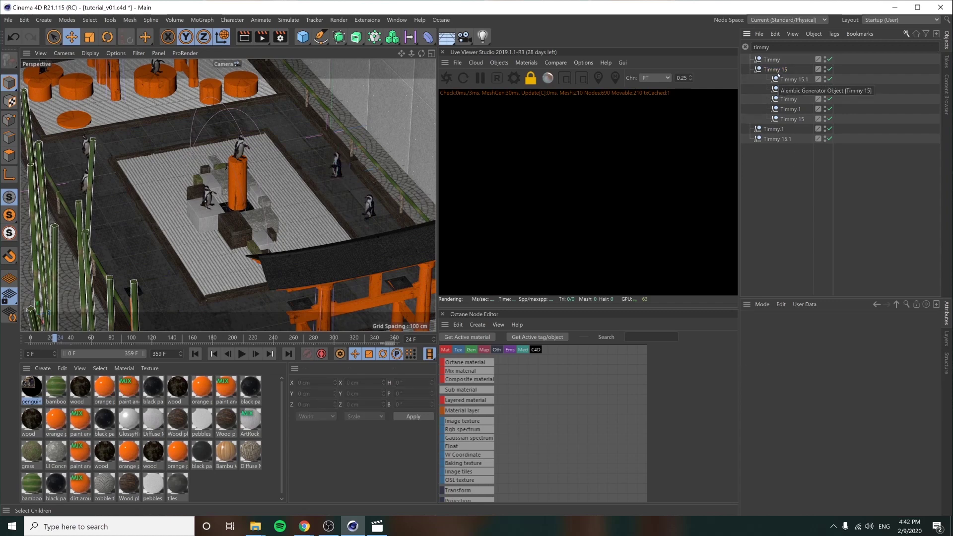
Step: Select the top-level Timmy 15 with all its children and set their Alembic animation offset to -14 F
left_click(775, 69)
right_click(769, 69)
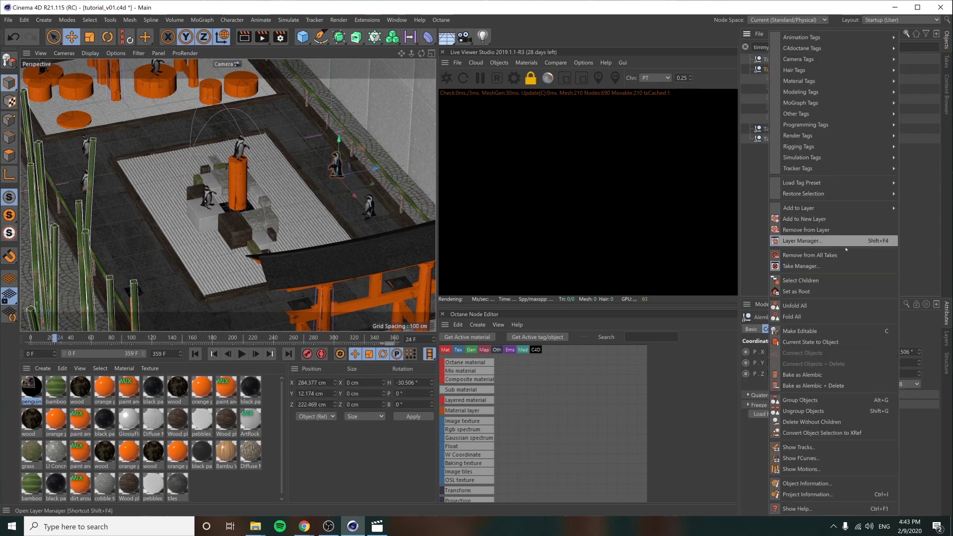
left_click(877, 280)
left_click(792, 329)
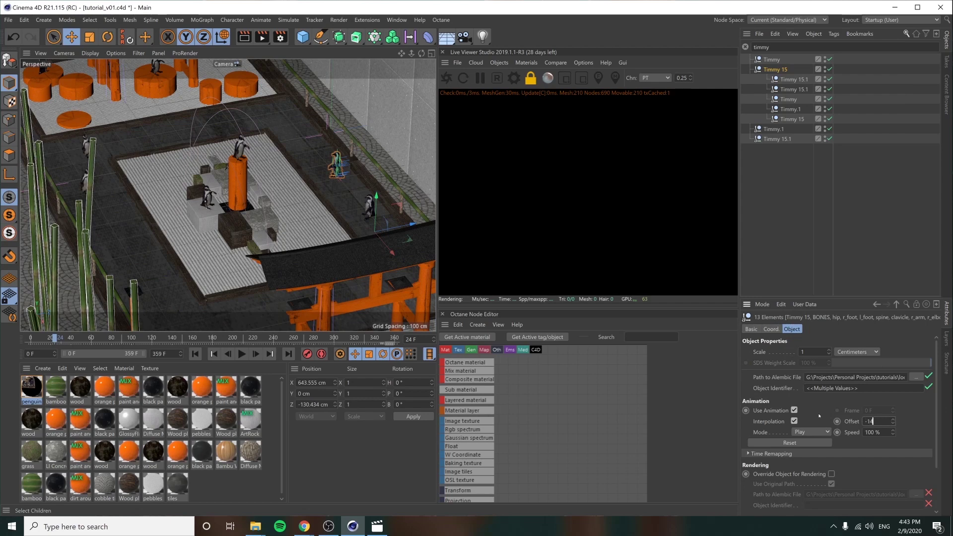
type("-14")
key("Return")
Step: Select both Timmy.1 penguins with all their children and set their Alembic animation offset to -1 F
left_click(792, 109)
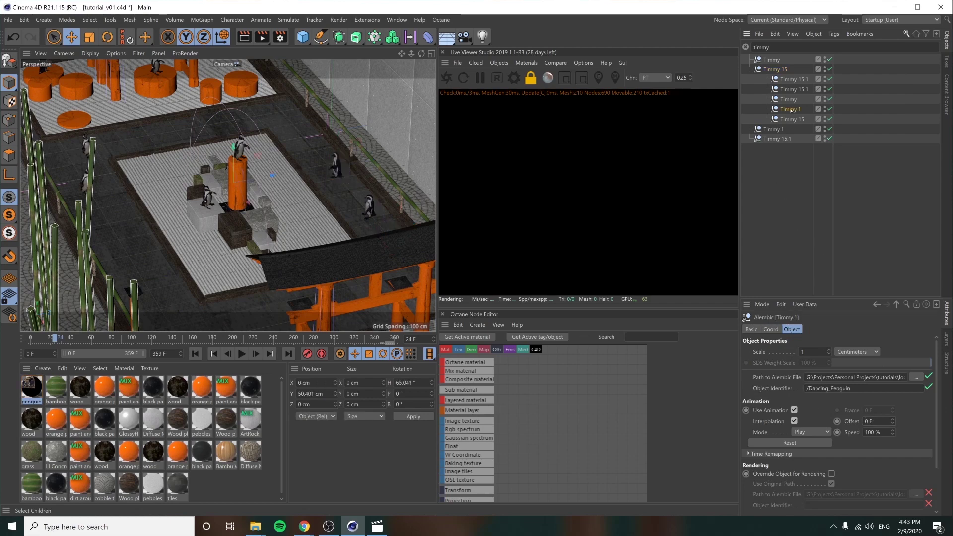
right_click(779, 132)
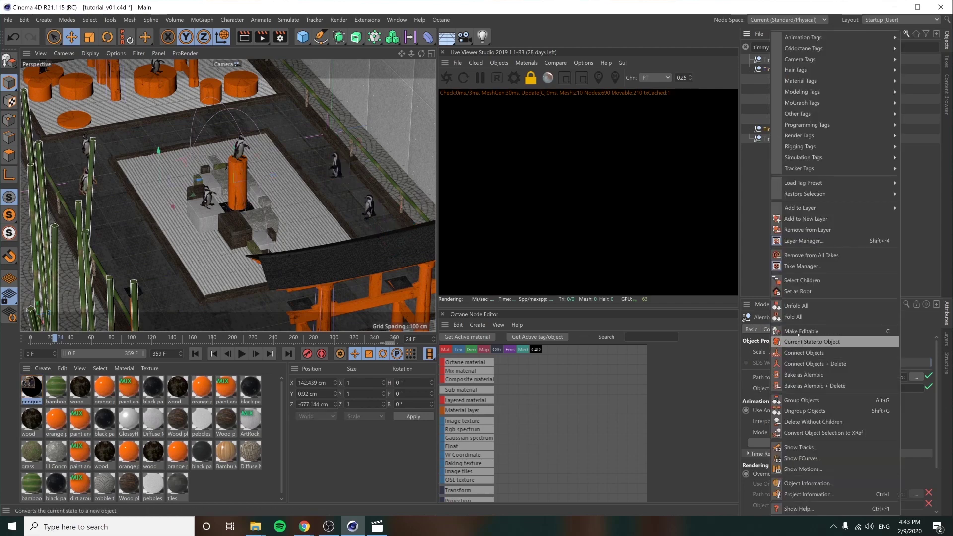
left_click(822, 281)
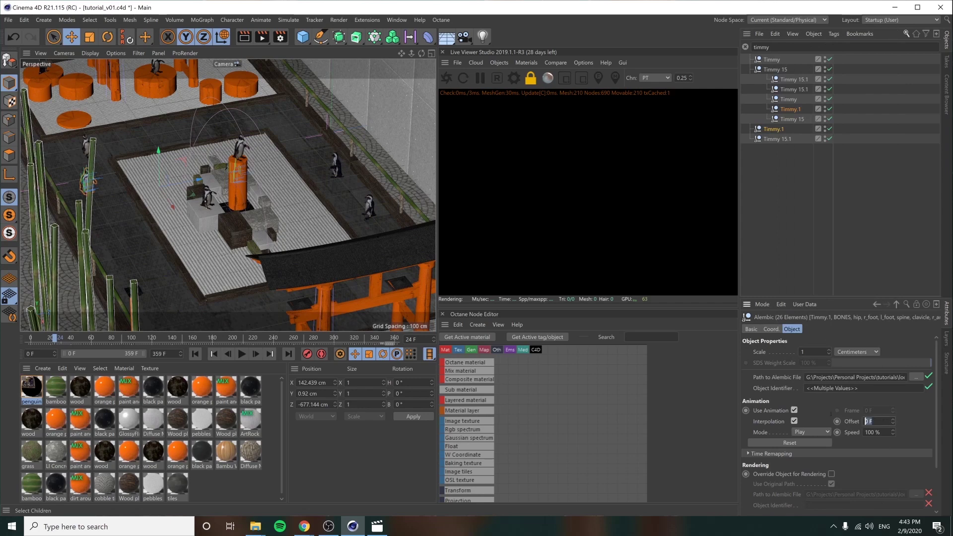
left_click(832, 228)
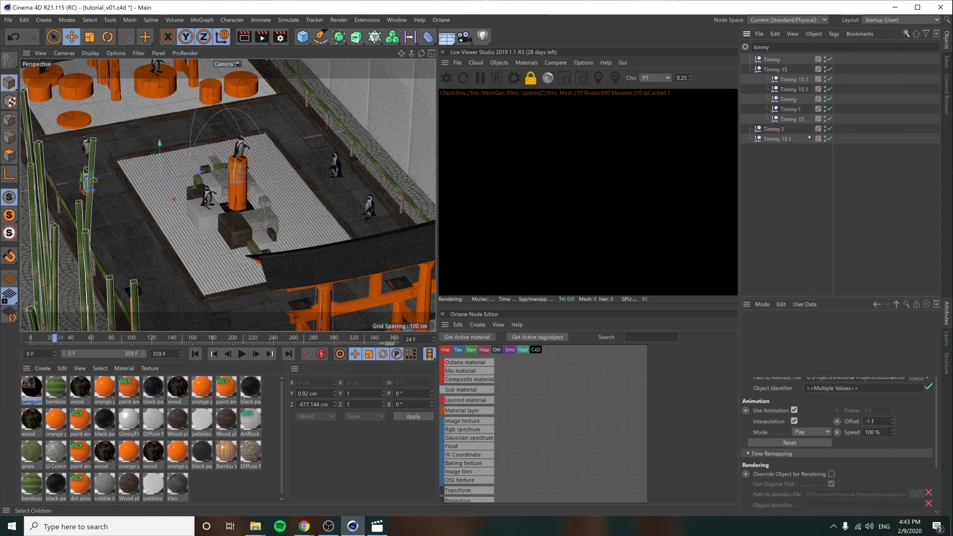
Step: Select the Timmy 15 penguin on the rock with all its children and change their Alembic animation offset
left_click(798, 120)
right_click(801, 120)
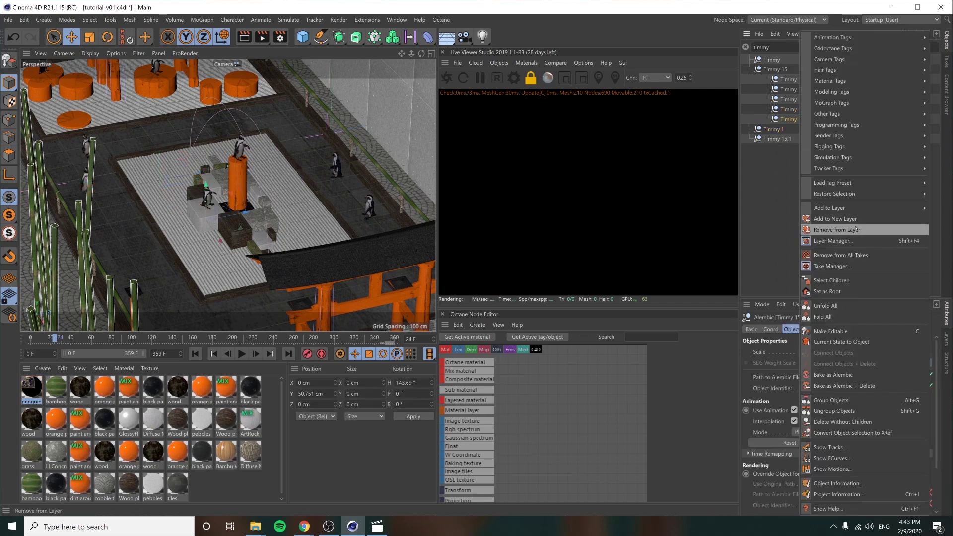
left_click(824, 280)
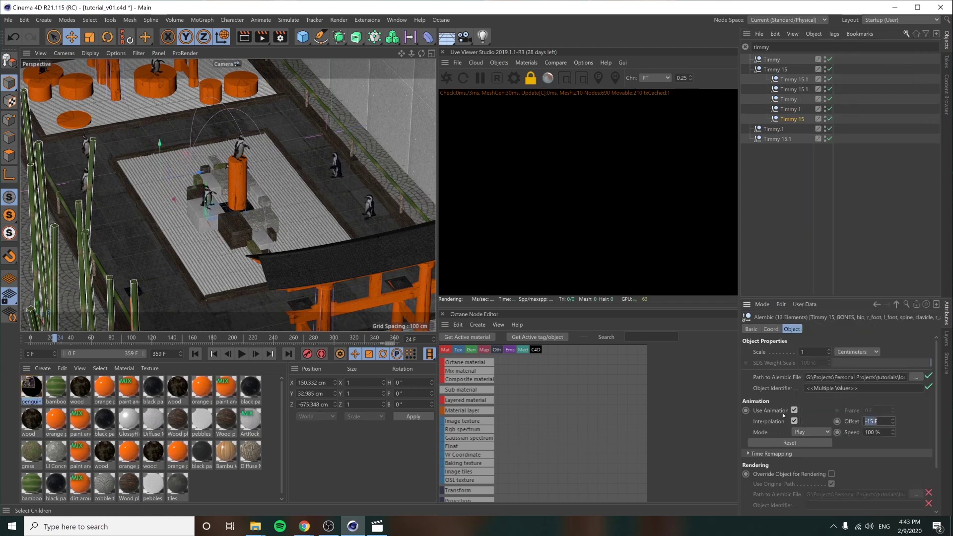
left_click(748, 226)
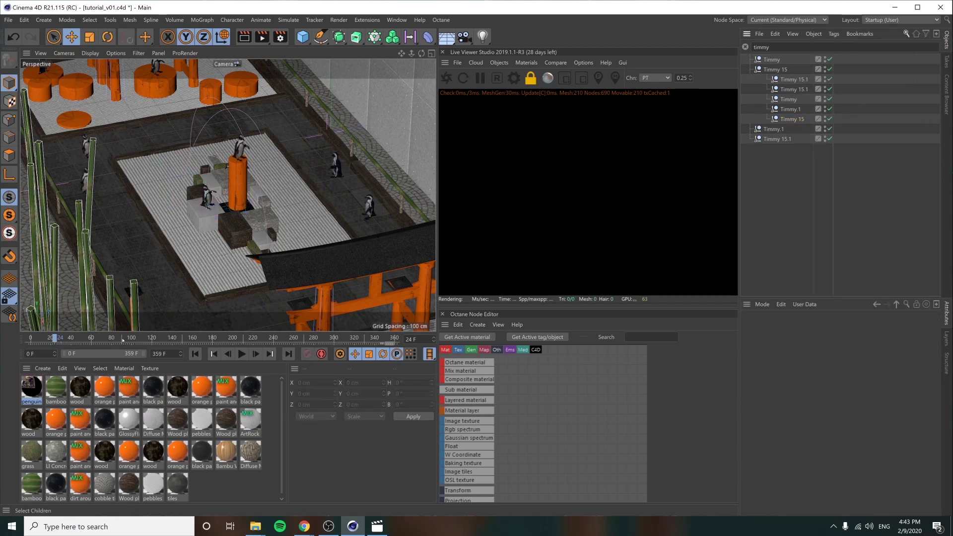
Step: Scrub to frame 204, start the Octane live render and add an Octane daylight to the scene
left_click_drag(66, 341, 182, 342)
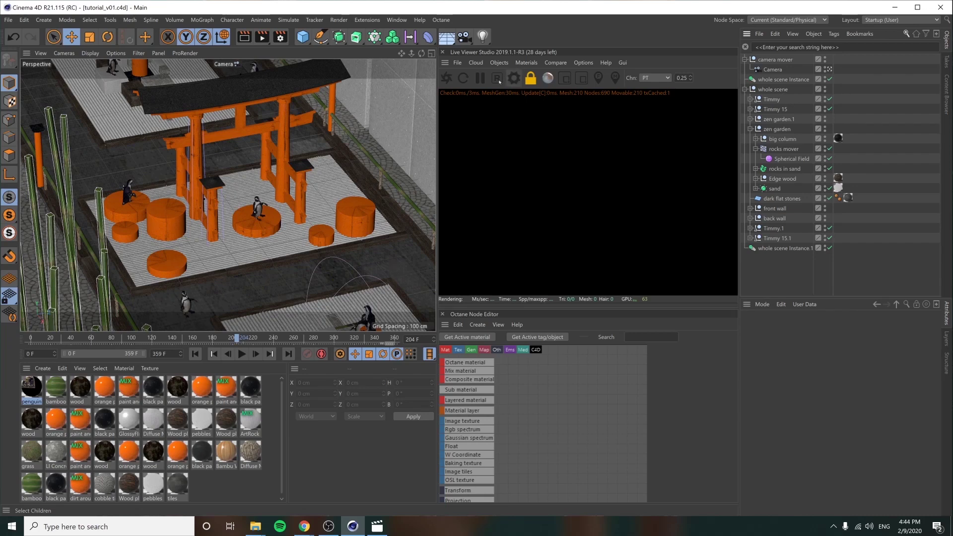
left_click(447, 79)
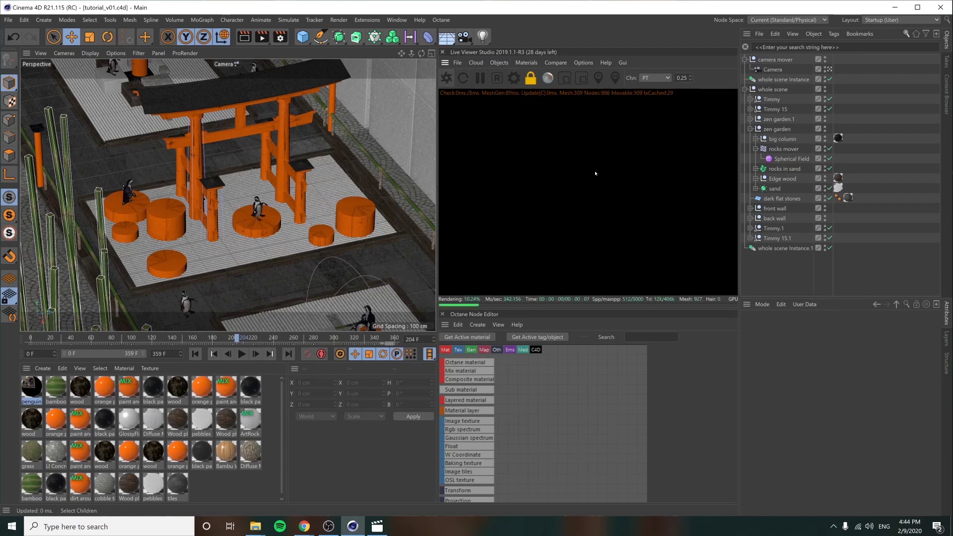
left_click(499, 62)
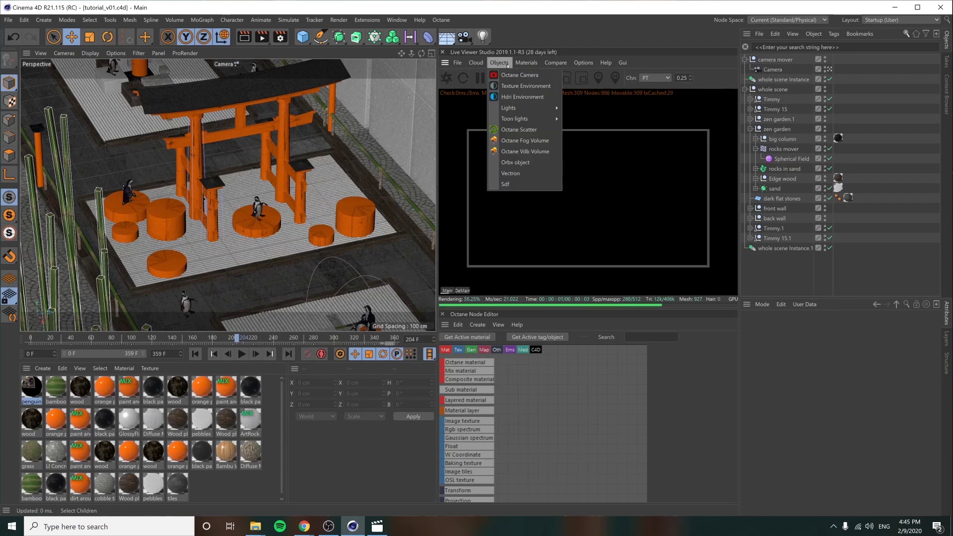
mouse_move(509, 107)
left_click(606, 111)
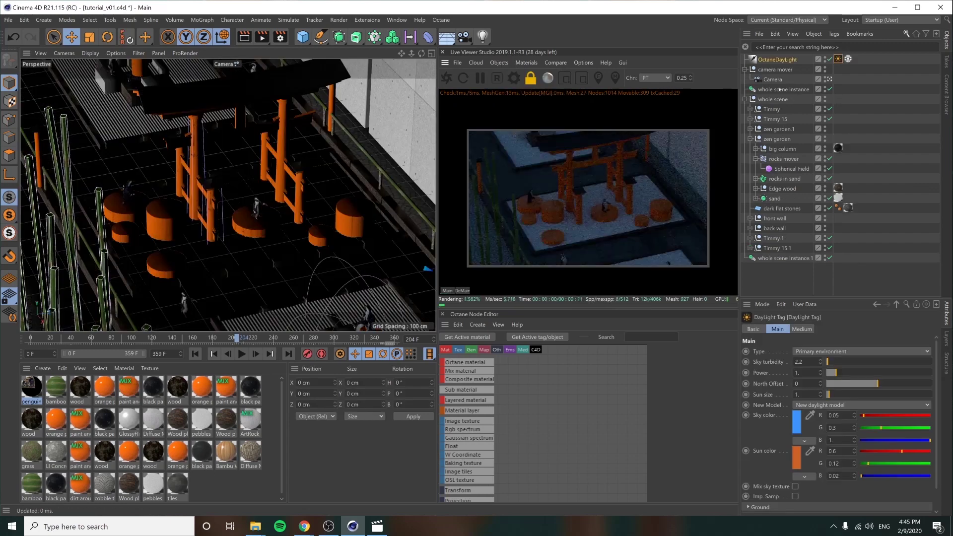
Step: Desaturate the daylight's sun color and rotate the light to H -36° and P -13°
left_click(794, 348)
left_click(800, 498)
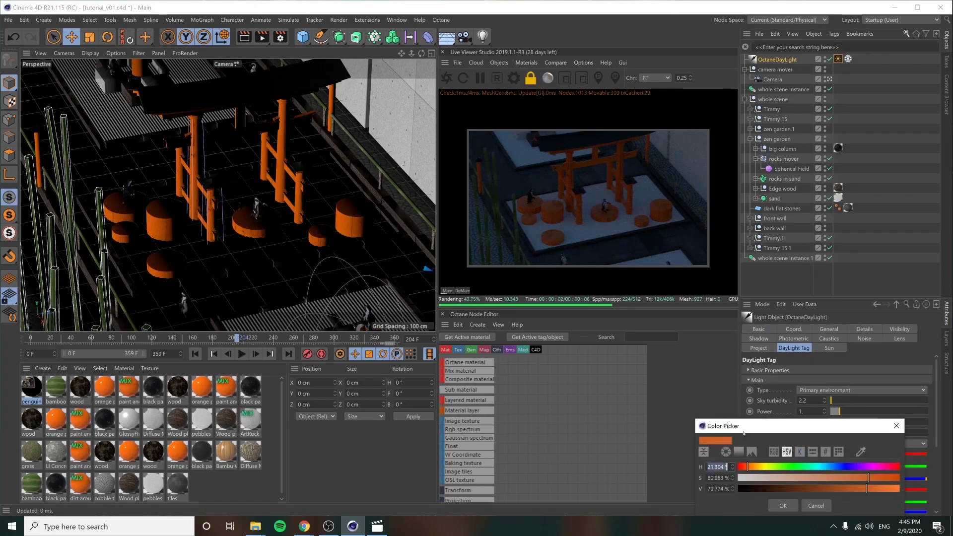
left_click_drag(774, 478, 734, 478)
left_click(783, 506)
left_click(794, 329)
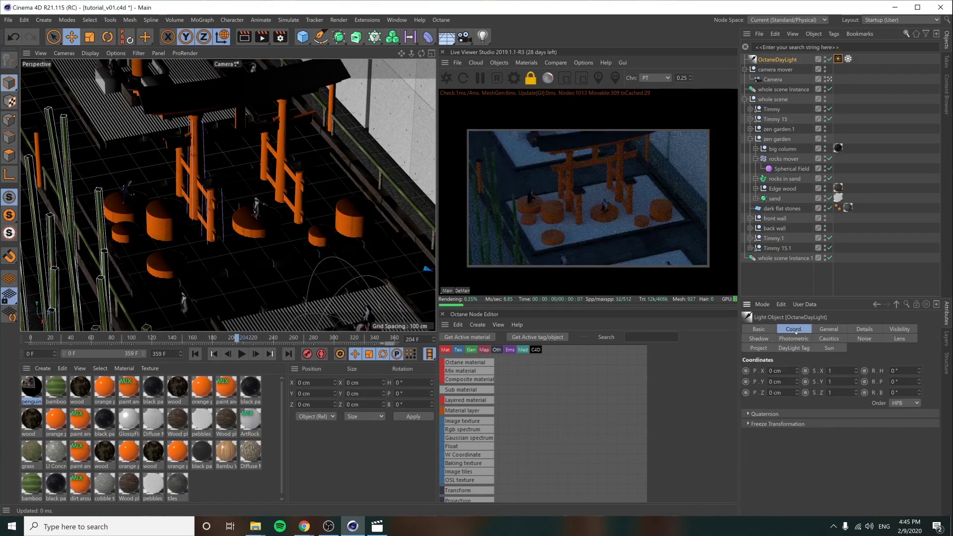
mouse_move(919, 382)
left_mouse_down()
mouse_move(919, 398)
mouse_move(919, 381)
left_mouse_up()
Step: Go to frame 0, store its render buffer and show the A/B comparison
key("shift+f")
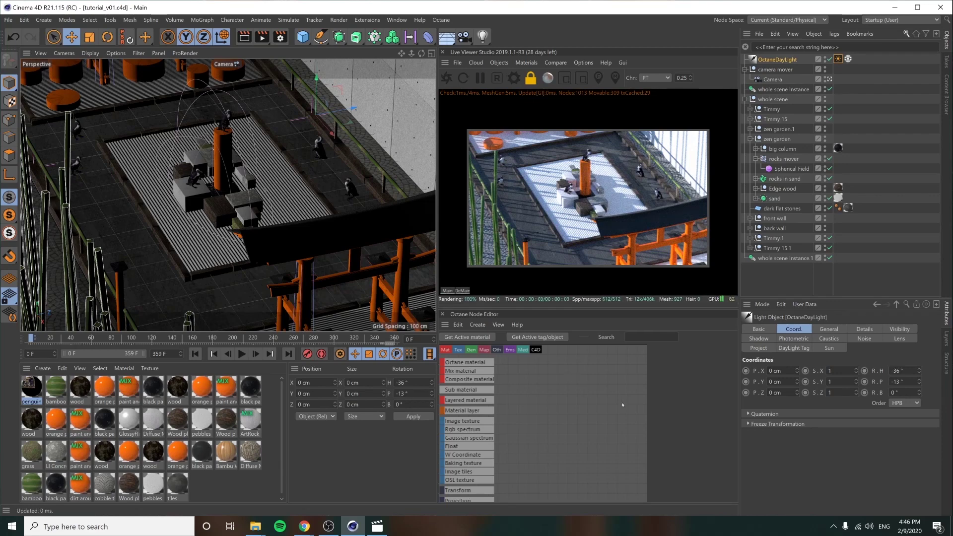
left_click(526, 63)
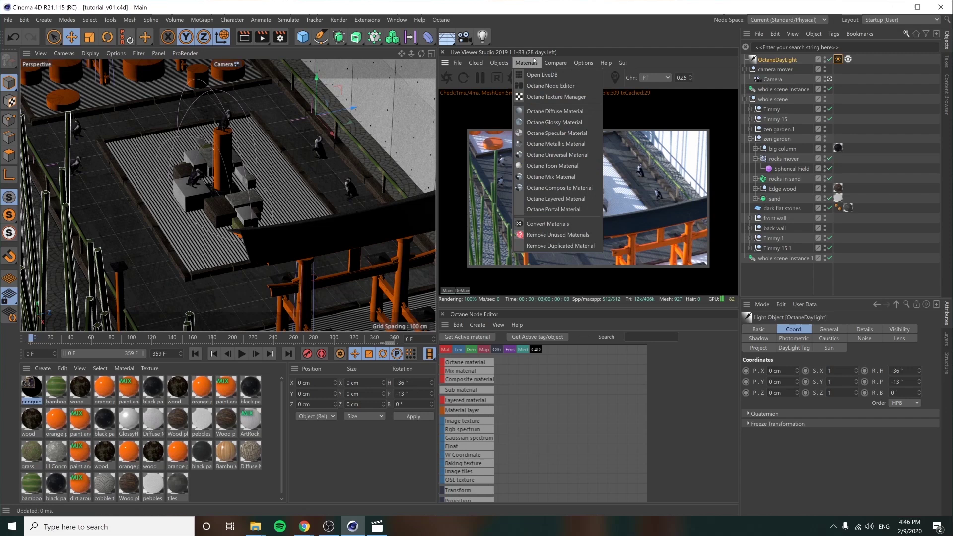
left_click(564, 63)
left_click(565, 64)
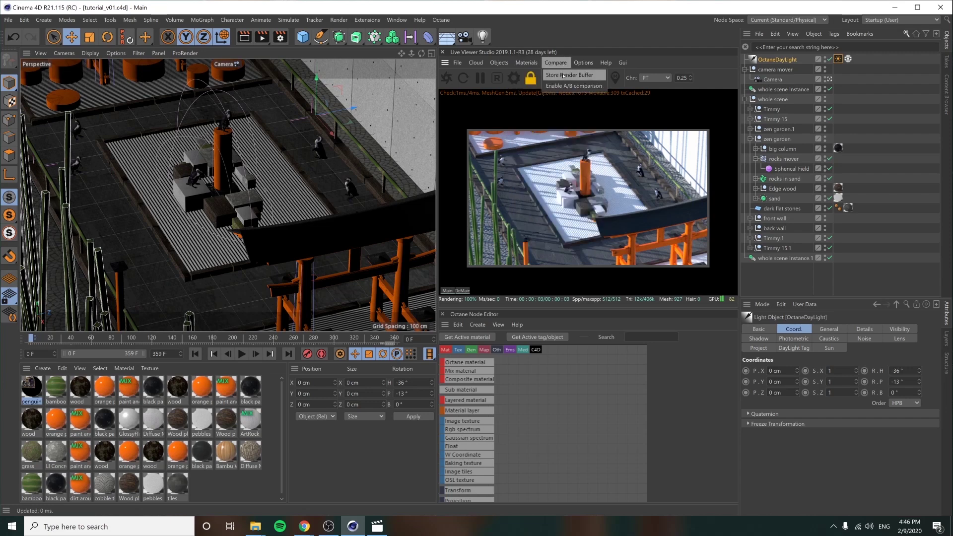
left_click(563, 76)
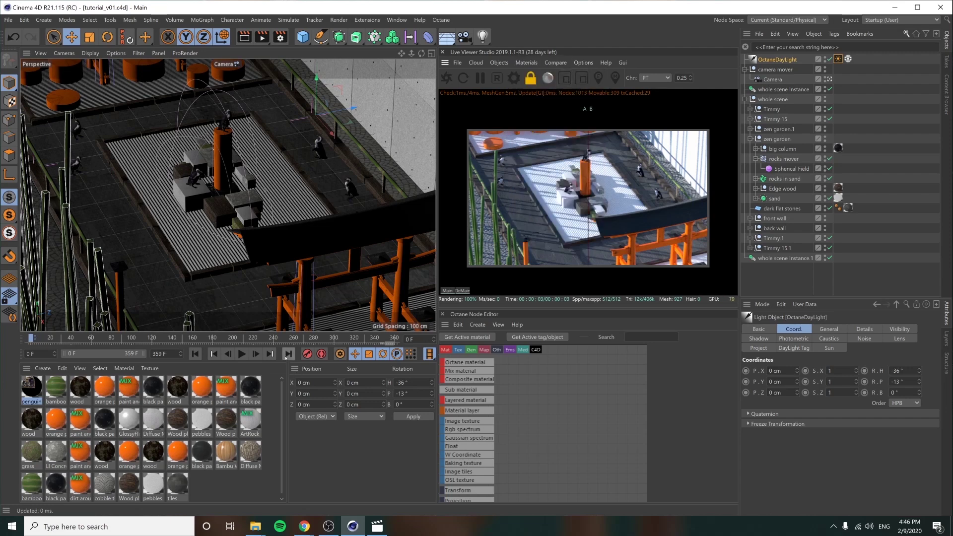
Step: Go to frame 360 and sweep the A/B divider across the render to check whether the loop matches the first frame
left_click(288, 354)
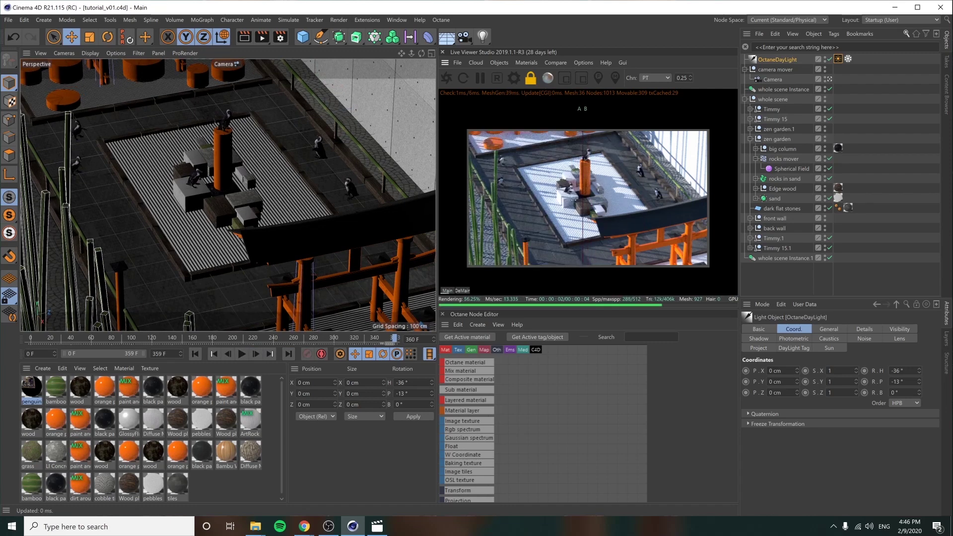
left_click_drag(575, 200, 547, 200)
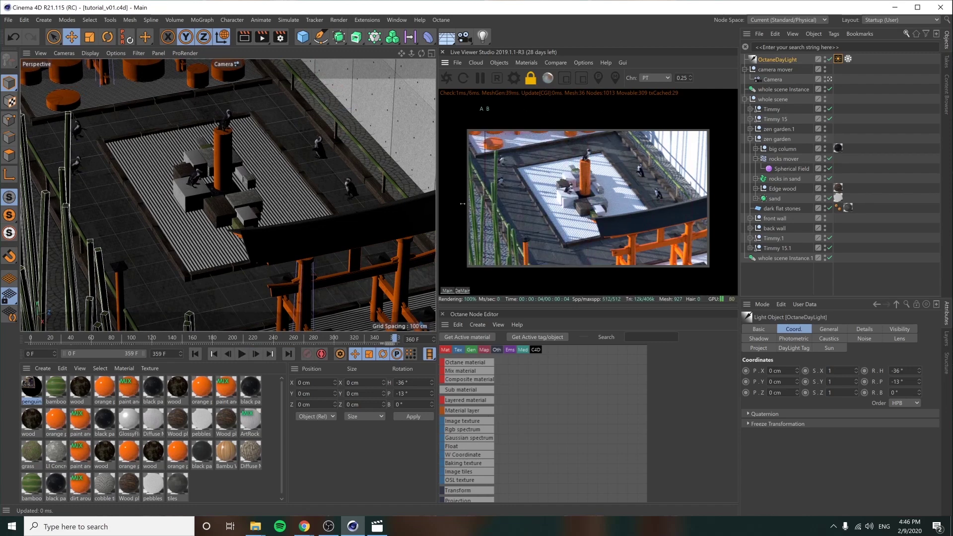
left_click_drag(462, 204, 515, 203)
left_click_drag(625, 204, 502, 168)
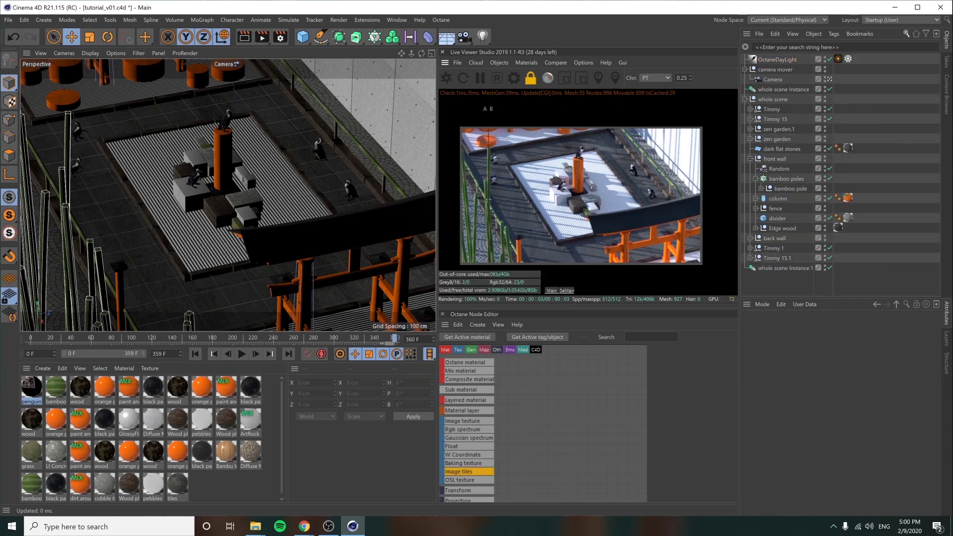
left_click_drag(489, 200, 582, 198)
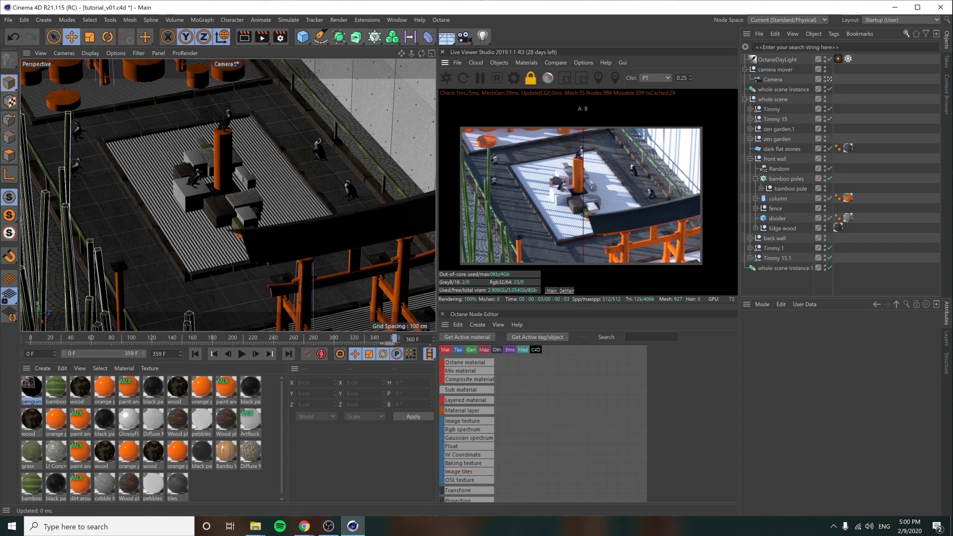
left_click_drag(583, 198, 546, 170)
Step: Shift the bamboo poles cloner along X to about -513 cm and compare the last and first frames through the scene camera
key("ctrl+z")
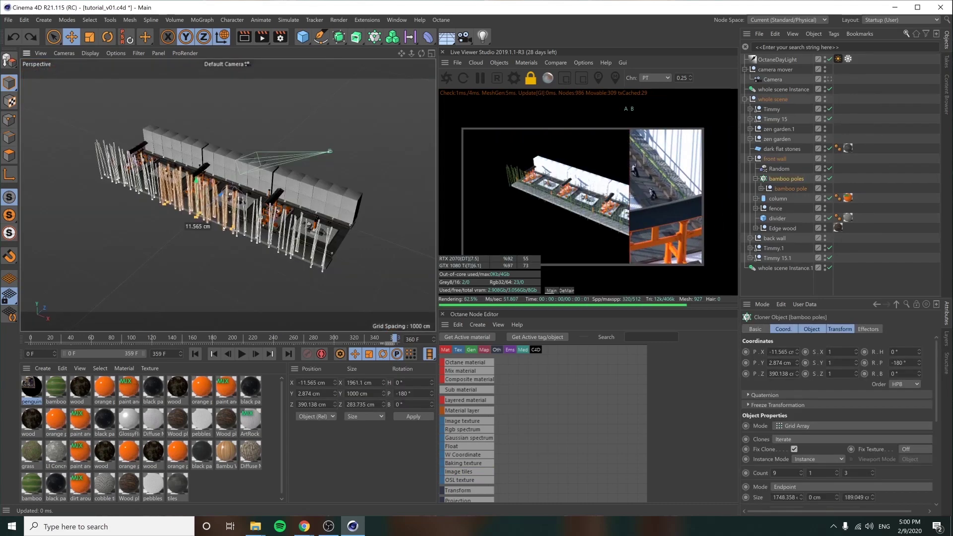
left_click_drag(207, 226, 204, 226)
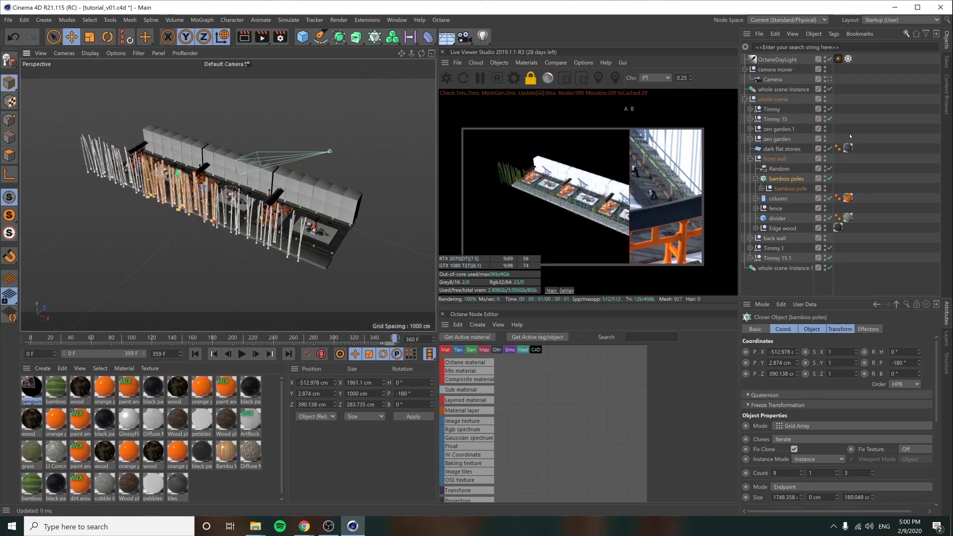
left_click(828, 80)
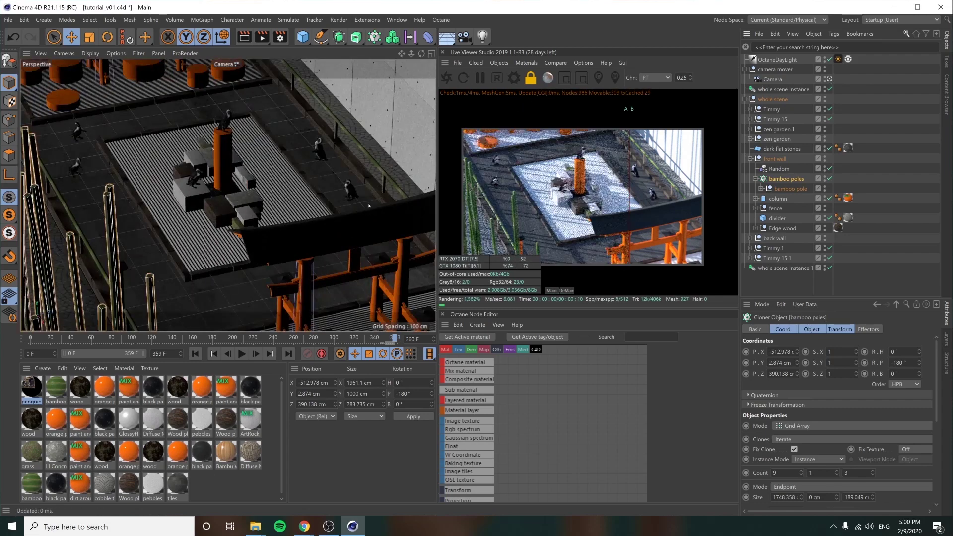
left_click(289, 354)
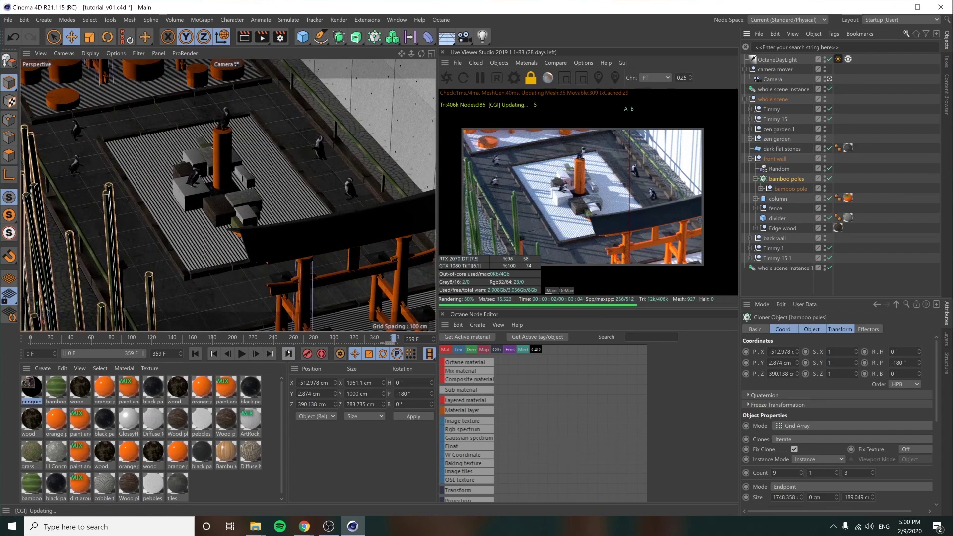
left_click(196, 354)
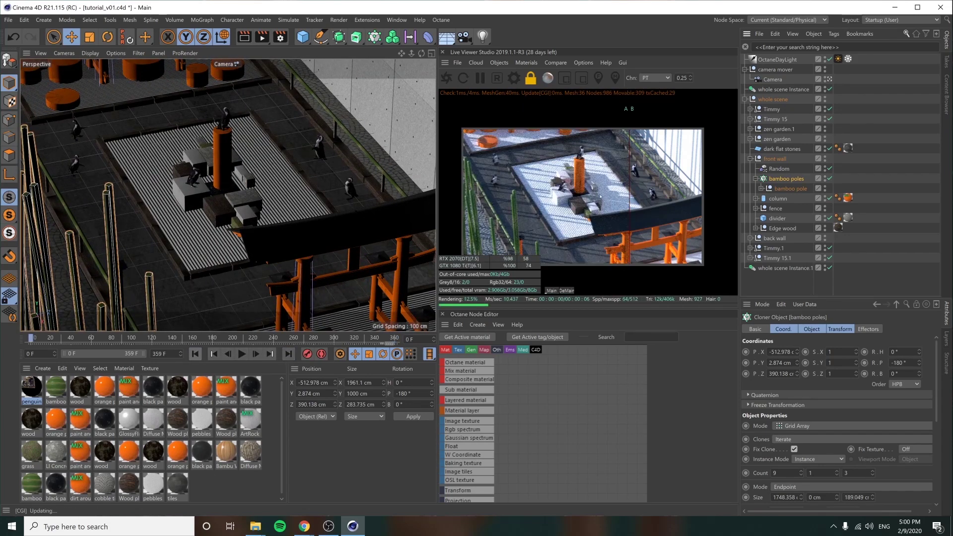
Step: Store frame 0's render buffer for comparison and go to frame 360
left_click(536, 62)
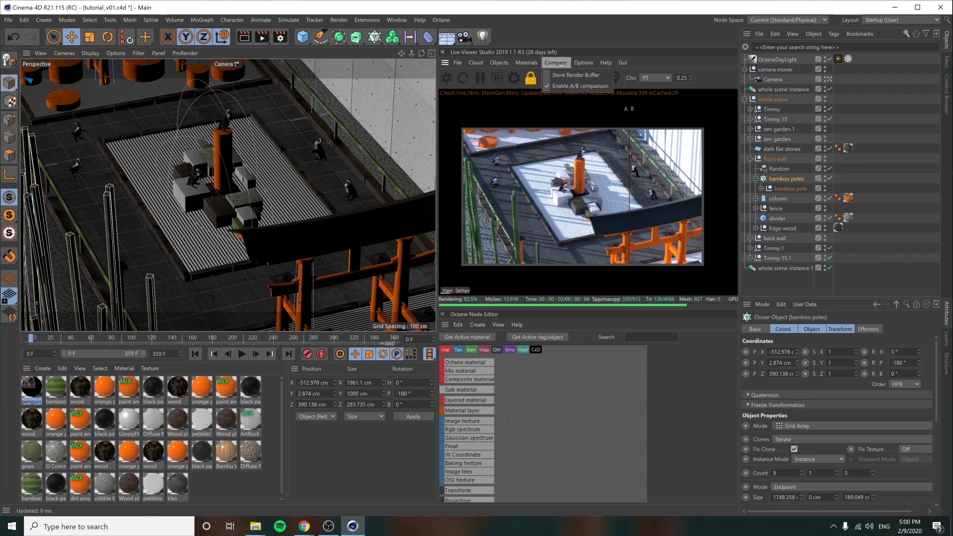
left_click(568, 74)
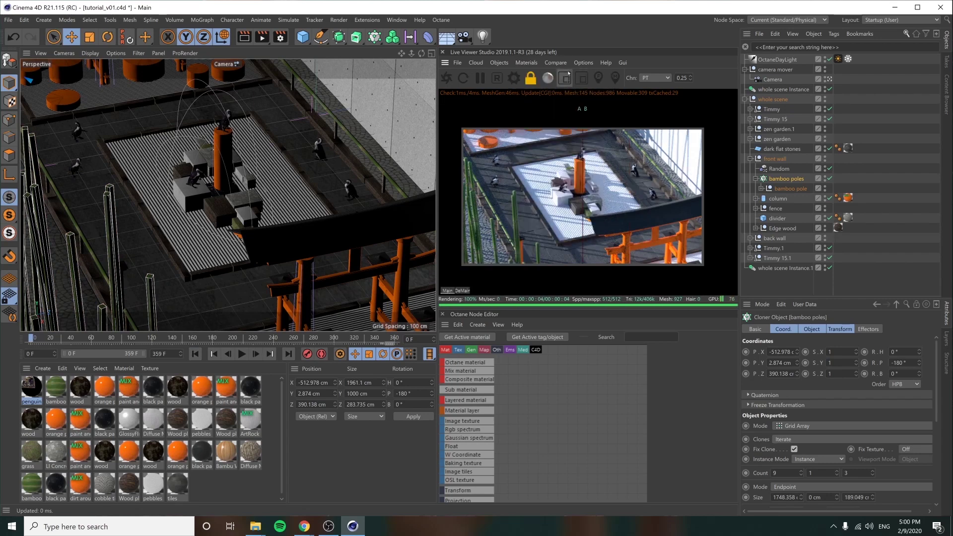
left_click(288, 354)
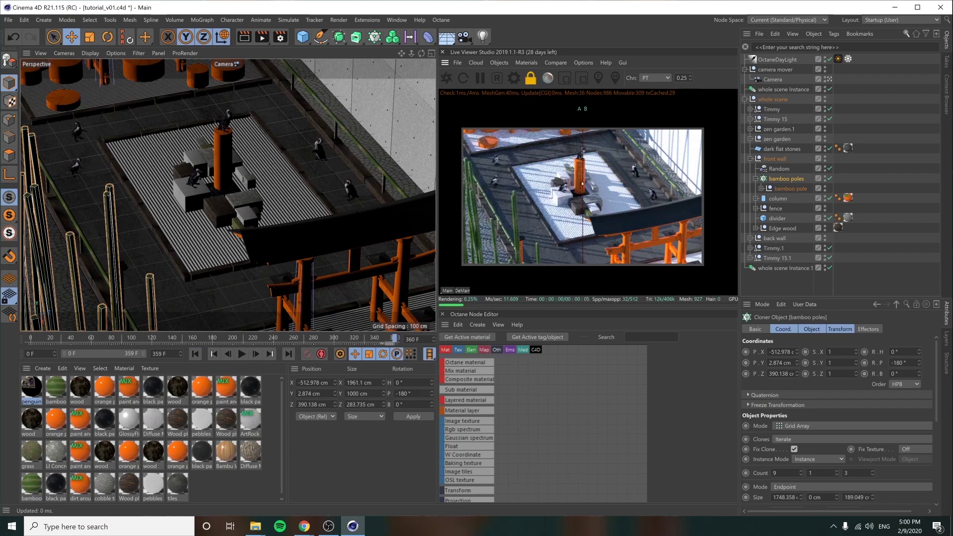
Step: Sweep the A/B divider across the whole render to compare the last frame with the stored first frame
left_click_drag(604, 181, 671, 160)
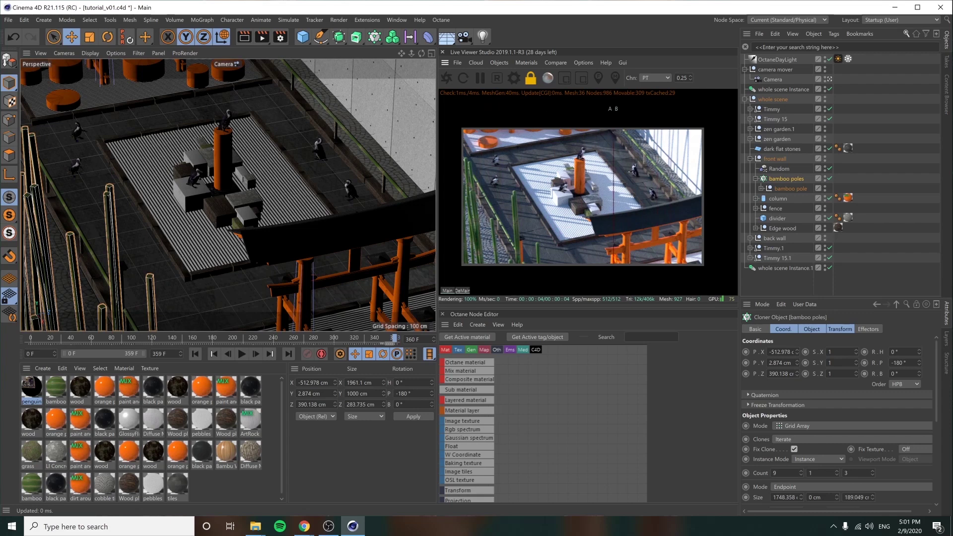
left_click_drag(603, 176, 685, 174)
left_click_drag(477, 192, 522, 208)
left_click_drag(616, 217, 471, 217)
left_click_drag(581, 217, 557, 218)
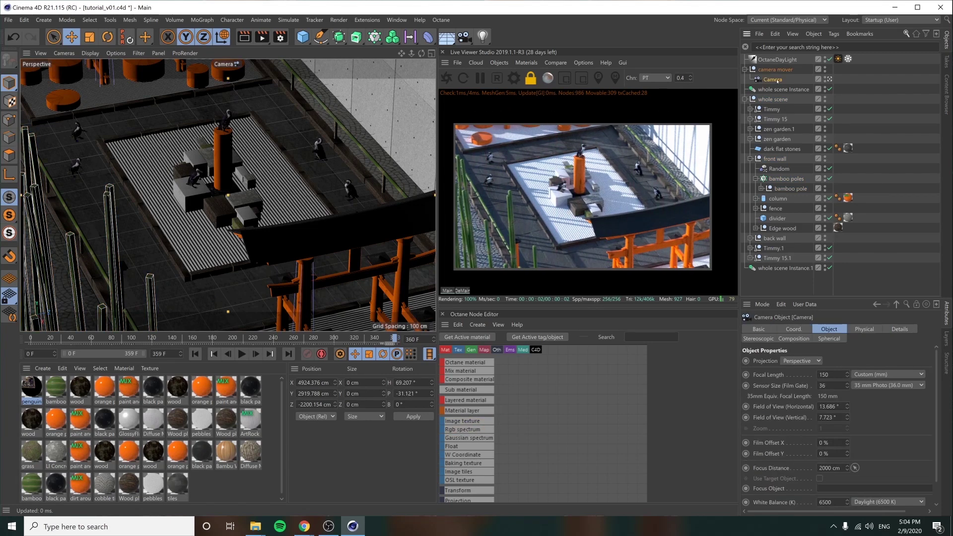
Step: Add an Octane camera tag to the scene camera
right_click(774, 79)
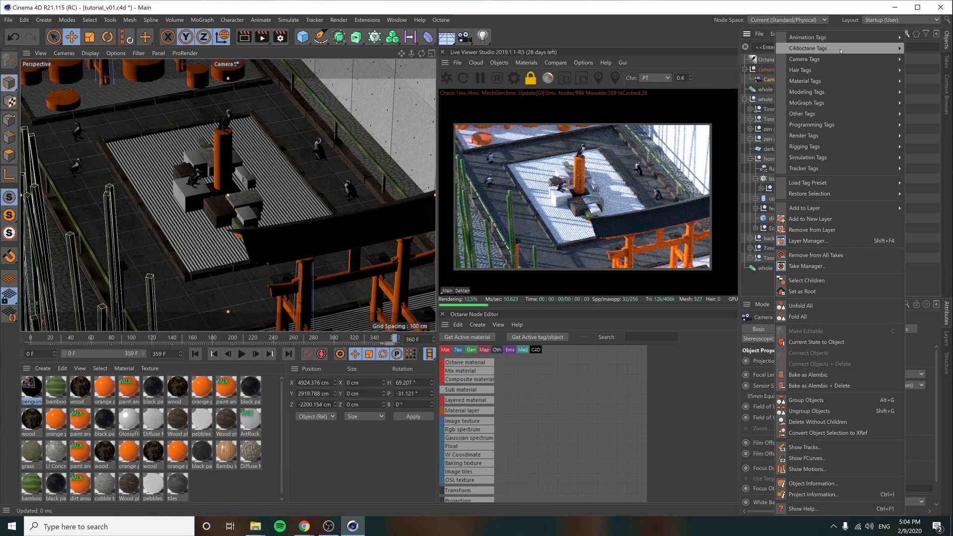
mouse_move(841, 51)
left_click(747, 93)
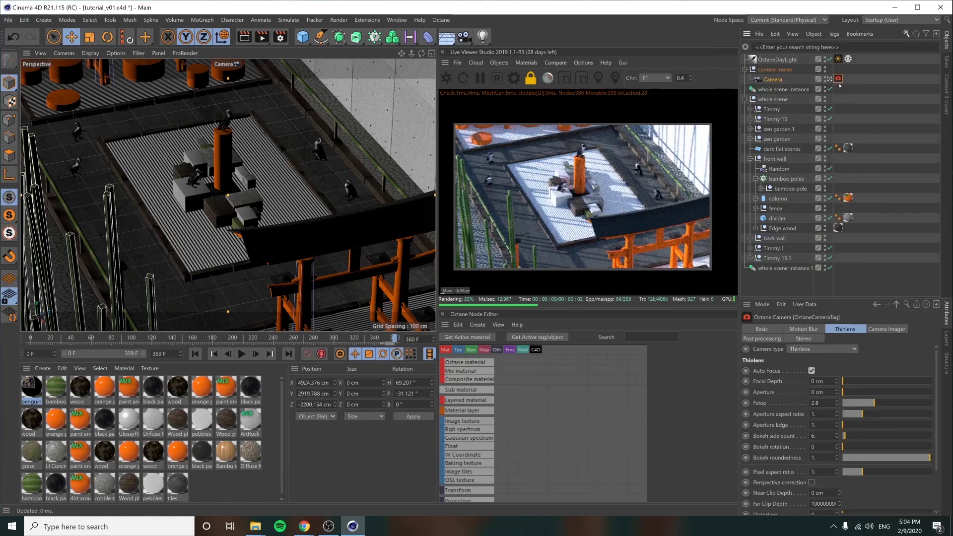
Step: Pick the camera's focus point in the live render and turn off Auto Focus, with a focal depth of about 5657 cm
left_click(598, 77)
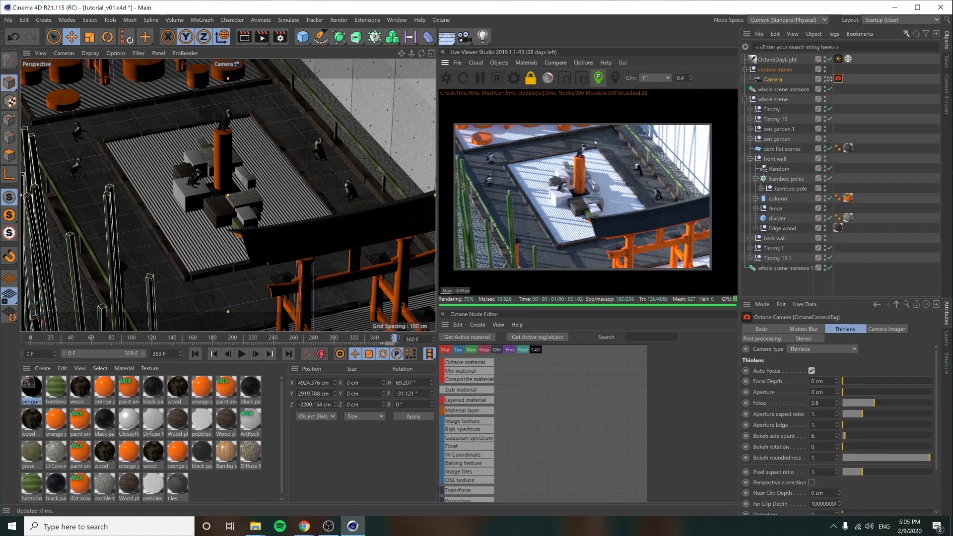
left_click(582, 192)
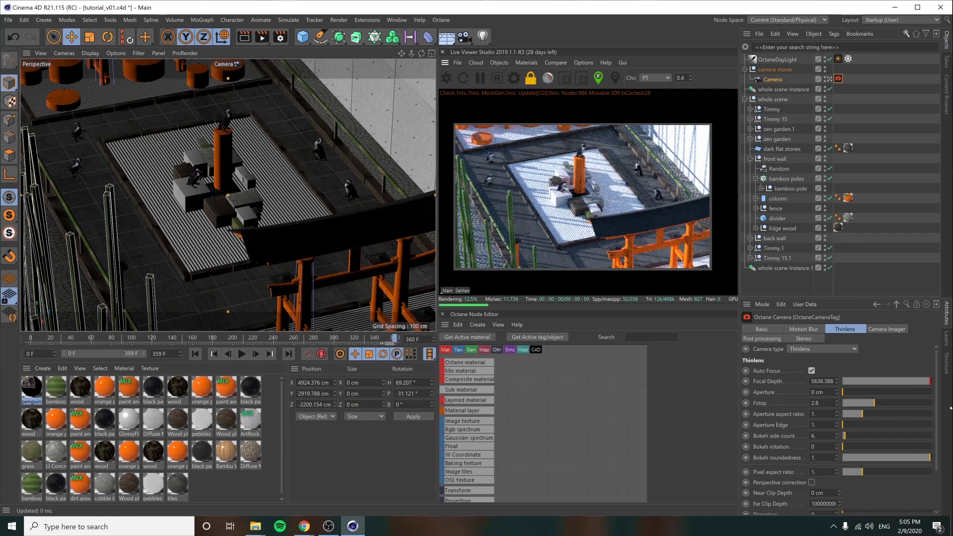
left_click(703, 232)
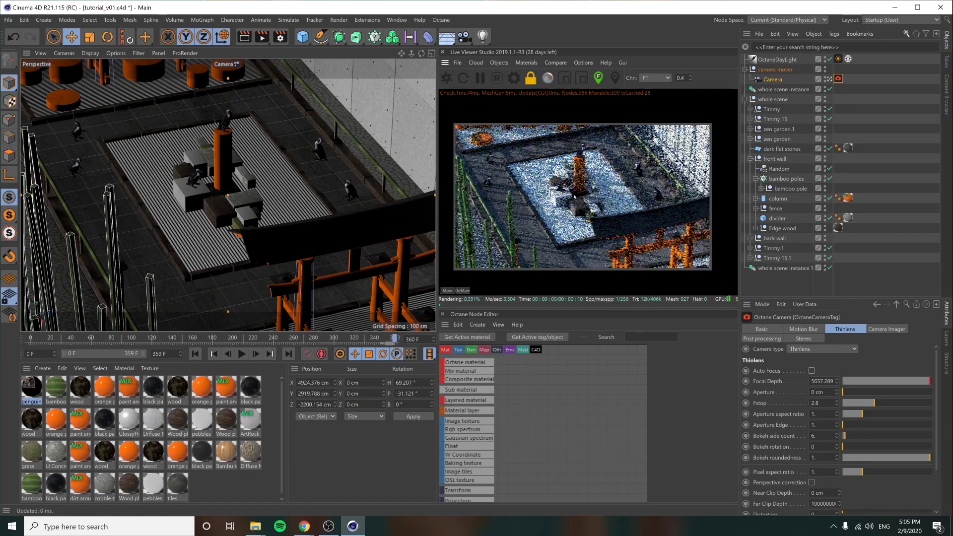
Step: Set the Octane camera's aperture to 20 cm for a shallow depth of field
left_click_drag(848, 394, 914, 393)
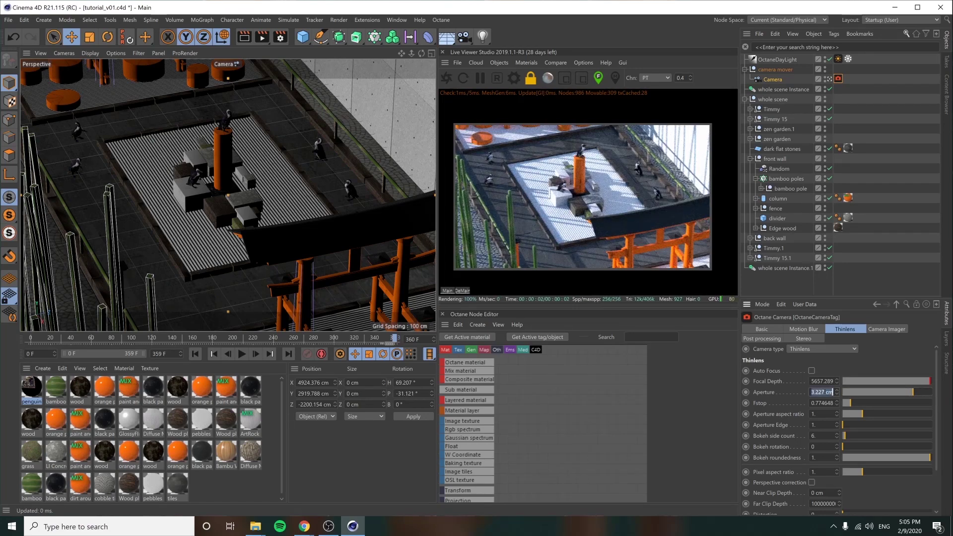
type("20")
key("Return")
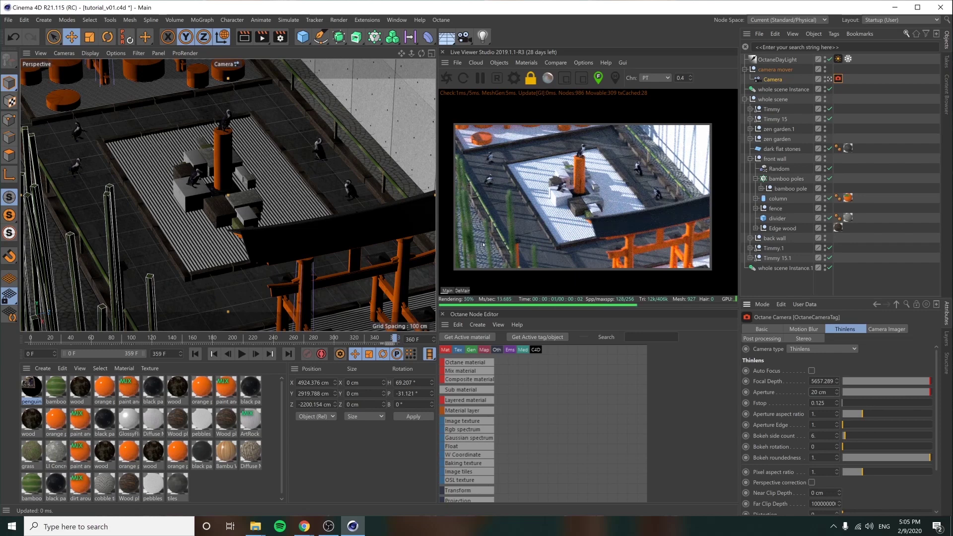
Step: Enable the Octane camera's imager with a highlight compression of about 0.39 and save the project
left_click(777, 59)
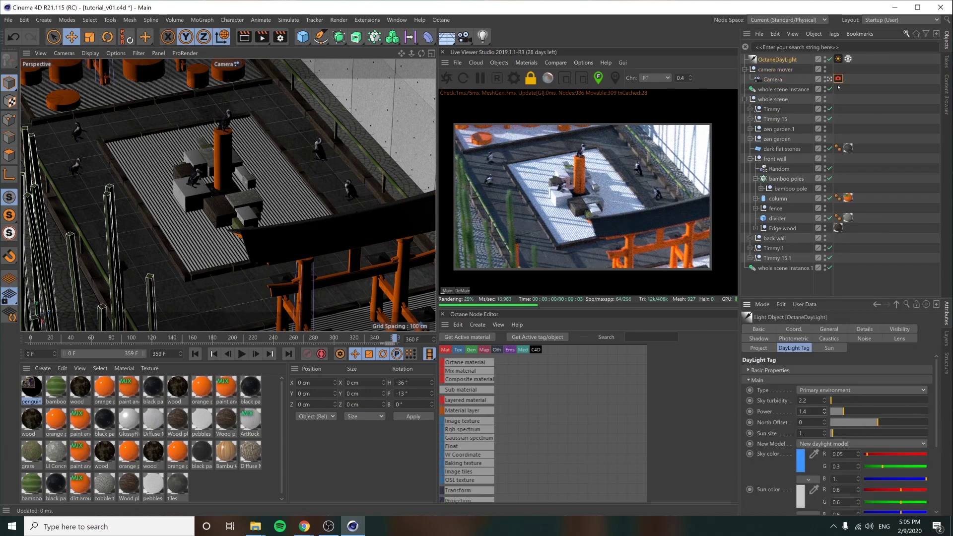
left_click(838, 79)
left_click(886, 329)
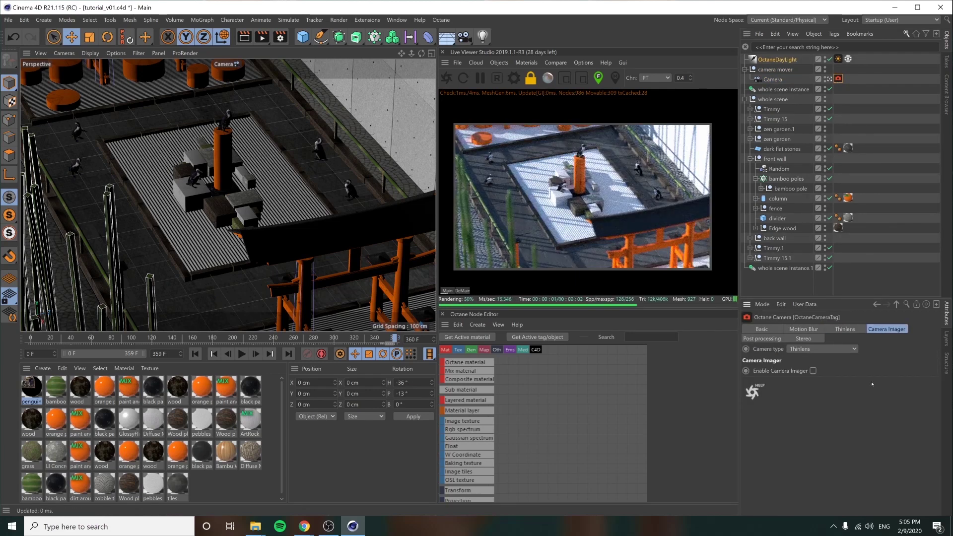
left_click(812, 371)
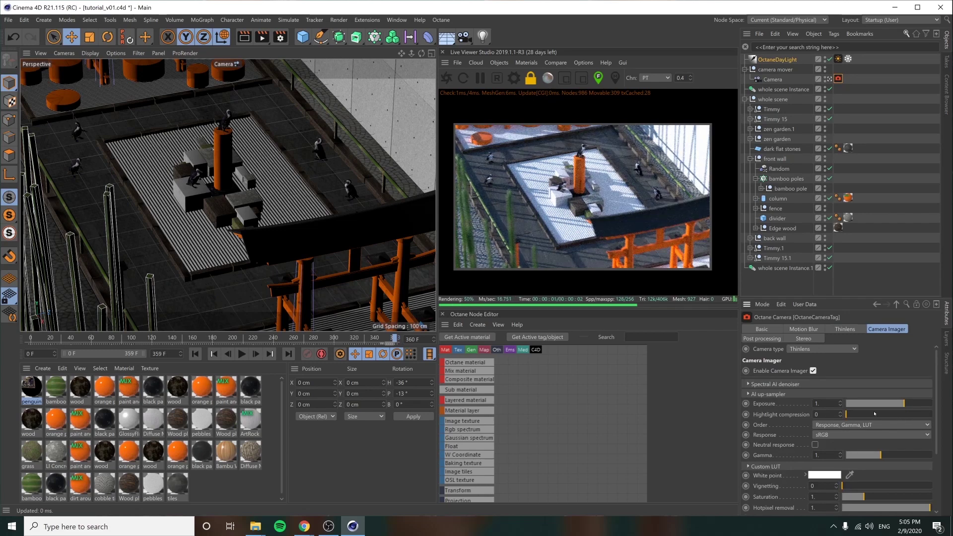
left_click(879, 414)
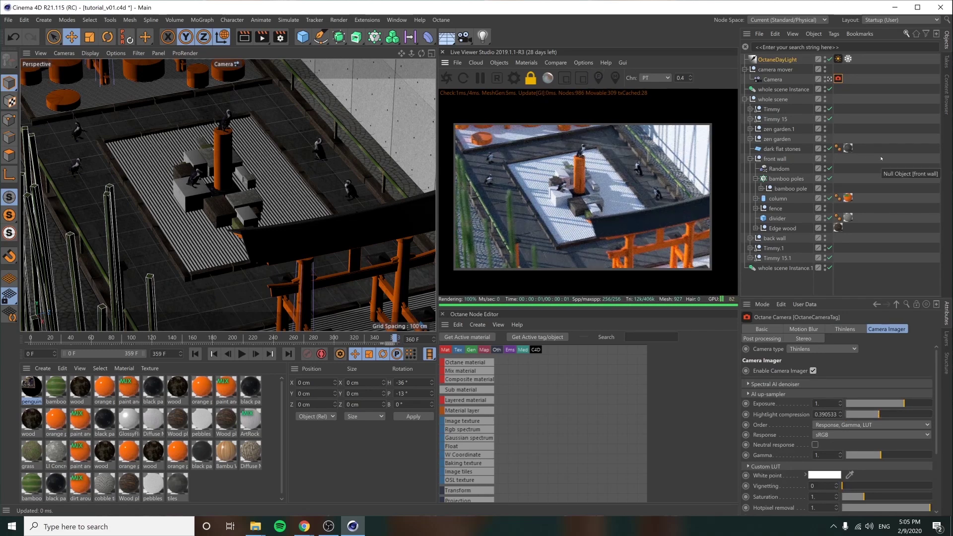
key("ctrl+s")
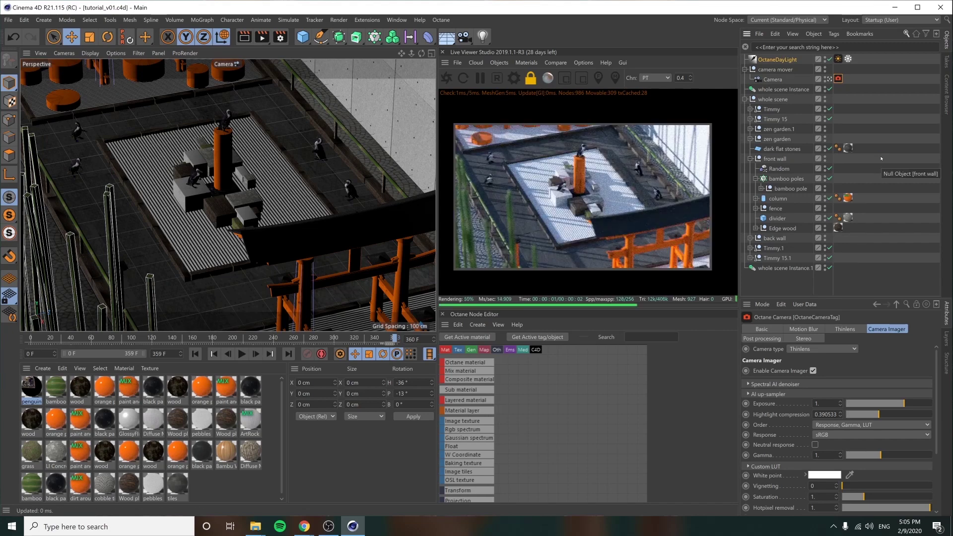